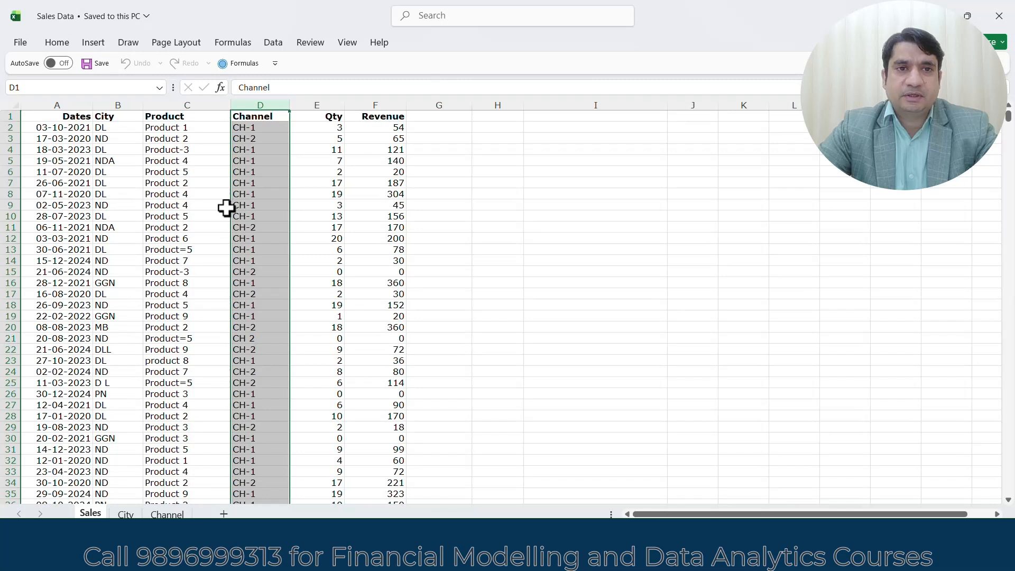
Step: Examine the Qty, Revenue, Product, Channel, City and Dates columns of the Sales sheet
{"action": "left_click", "coordinate": [328, 104]}
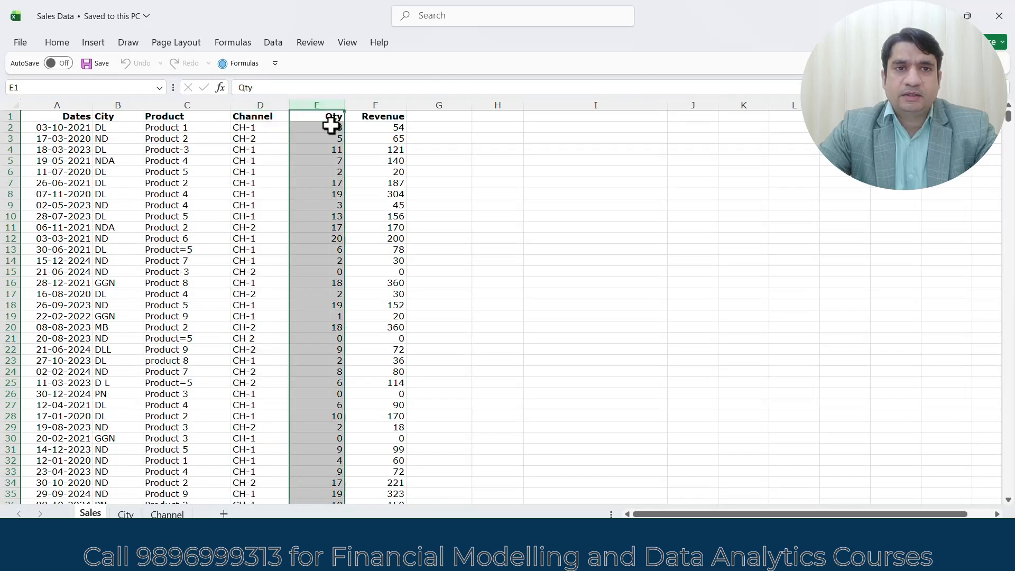
{"action": "left_click", "coordinate": [376, 104]}
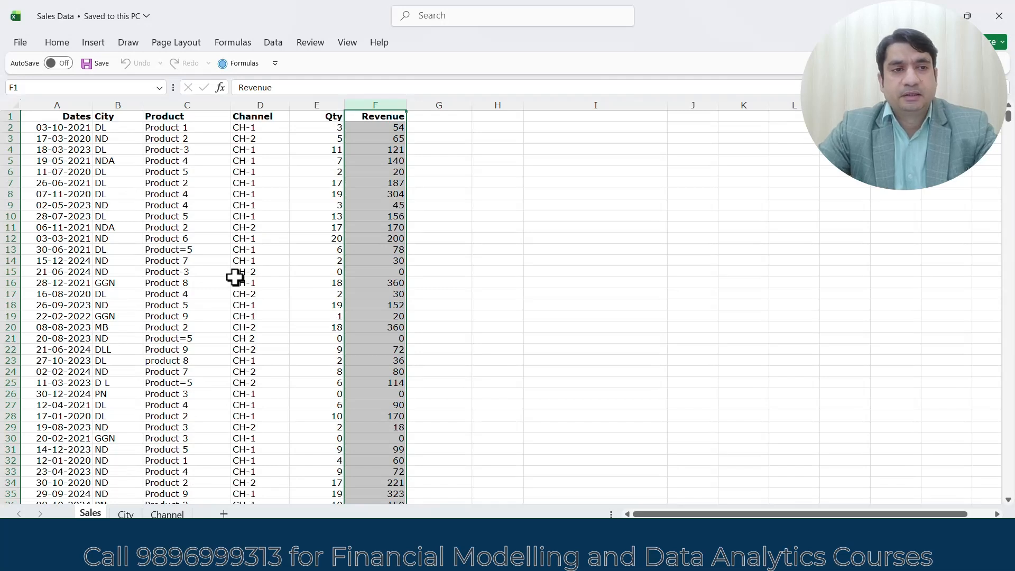
{"action": "left_click", "coordinate": [197, 128]}
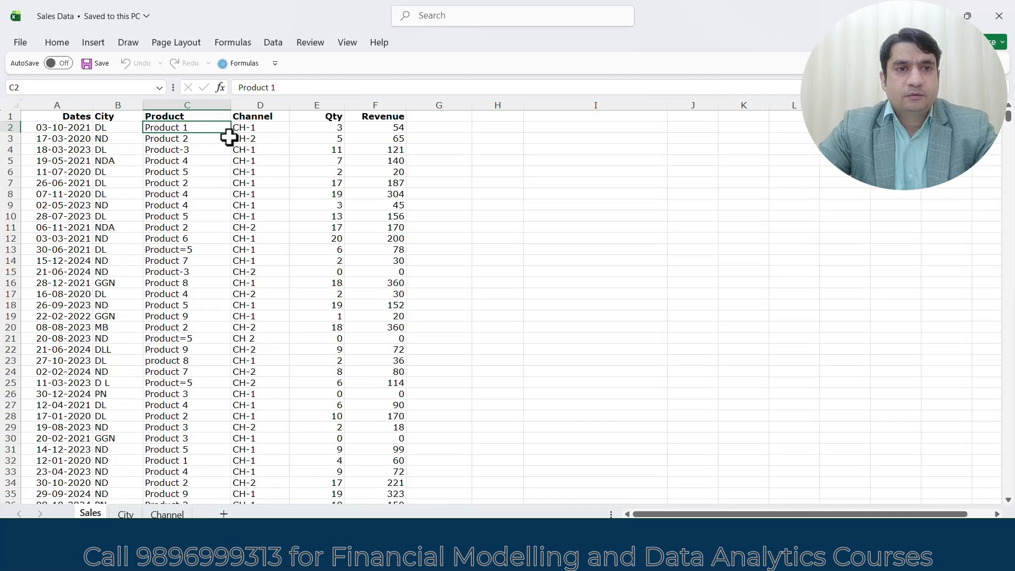
{"action": "left_click_drag", "start_coordinate": [245, 128], "coordinate": [248, 155]}
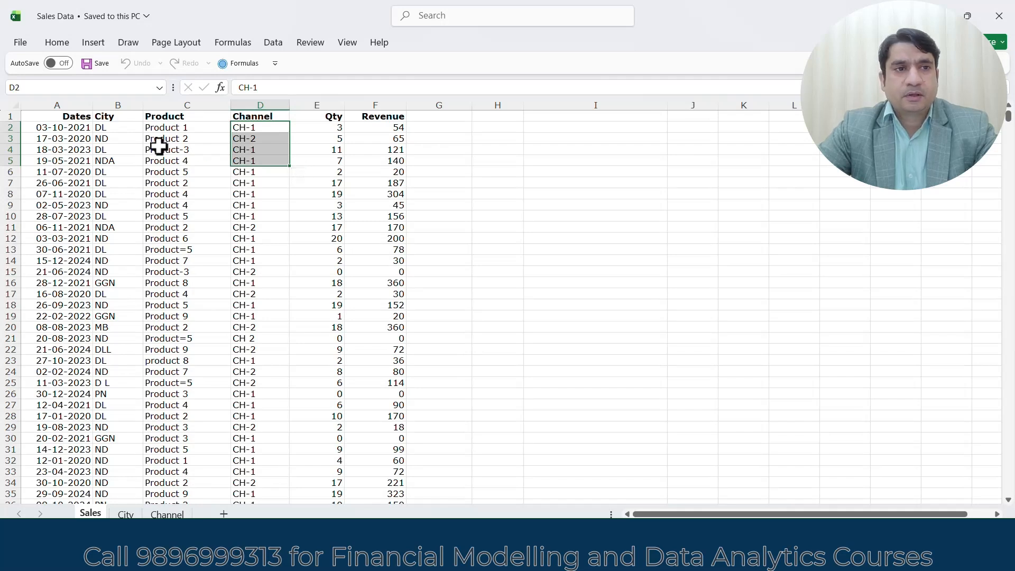
{"action": "left_click_drag", "start_coordinate": [114, 130], "coordinate": [121, 189]}
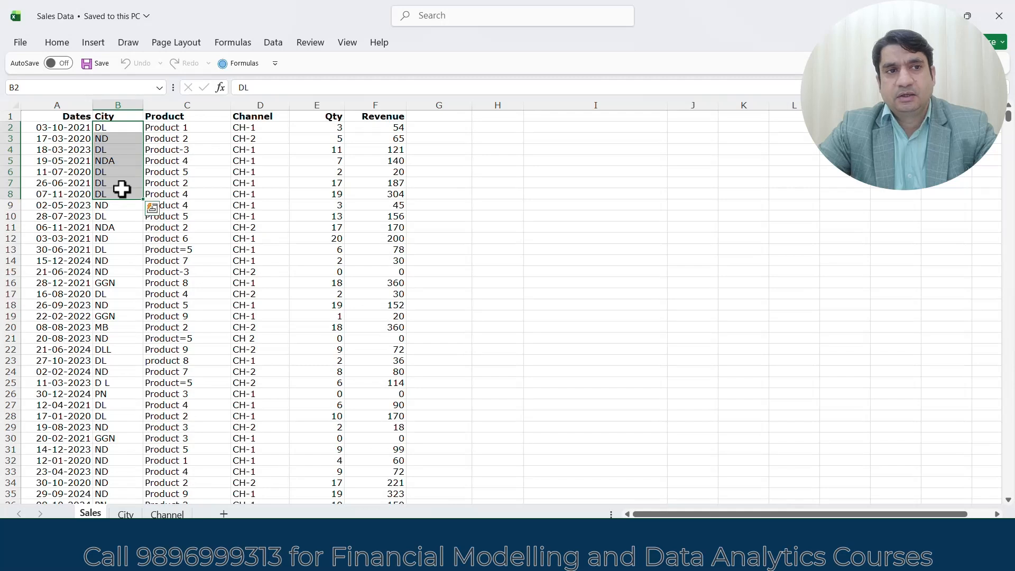
{"action": "left_click_drag", "start_coordinate": [55, 130], "coordinate": [63, 233]}
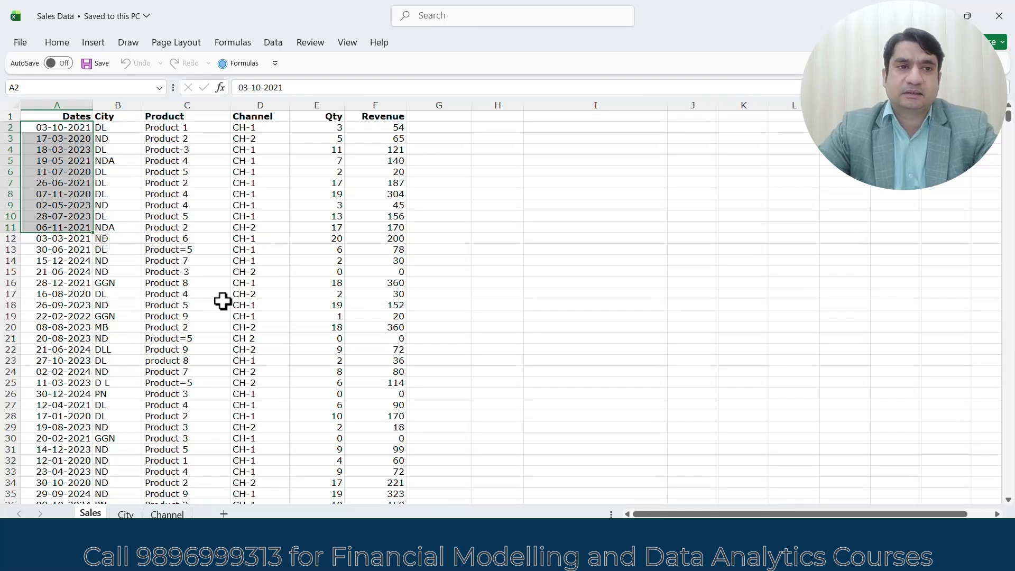
{"action": "left_click_drag", "start_coordinate": [116, 129], "coordinate": [125, 245]}
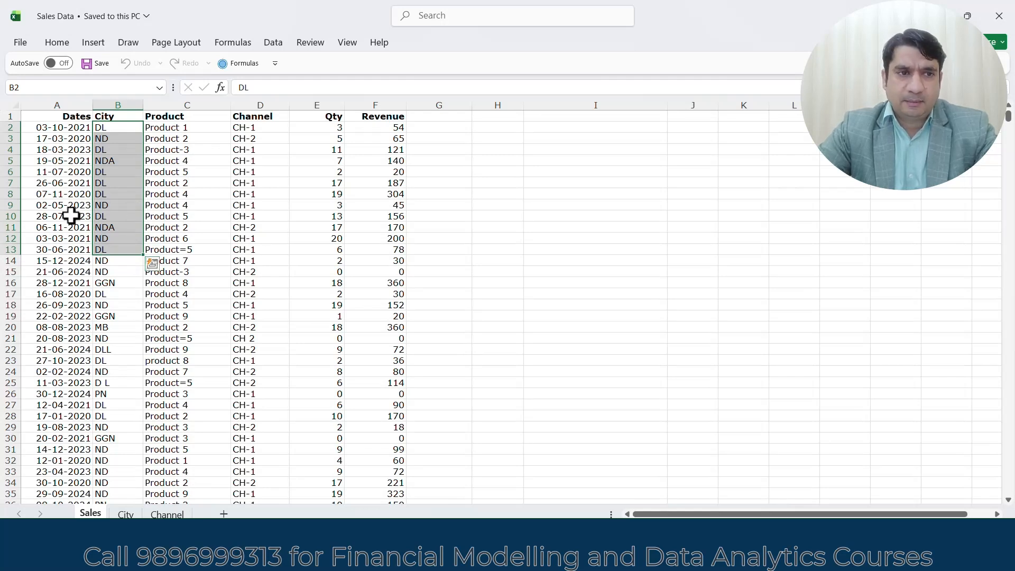
{"action": "left_click", "coordinate": [214, 223]}
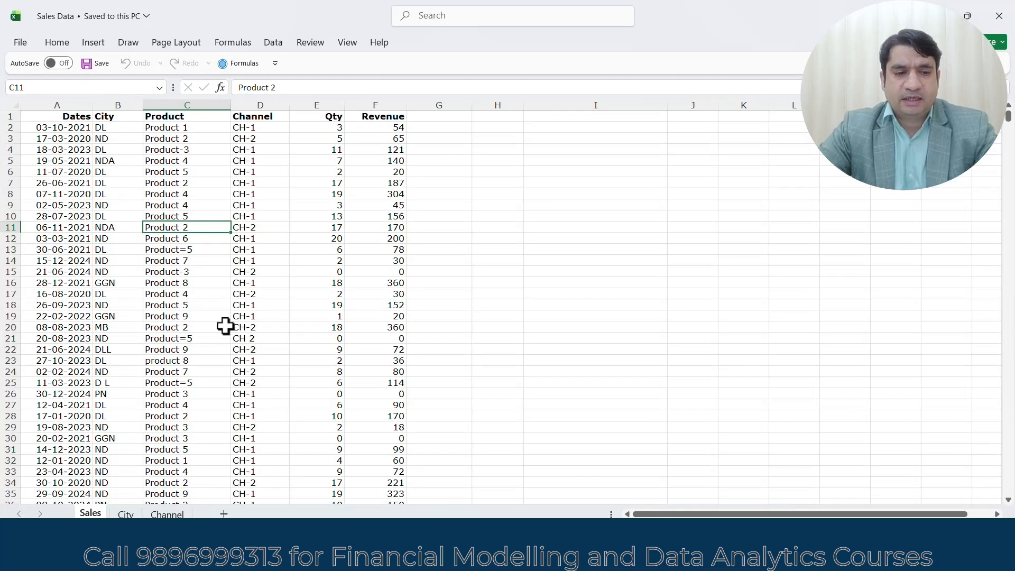
{"action": "key", "text": "alt+Tab"}
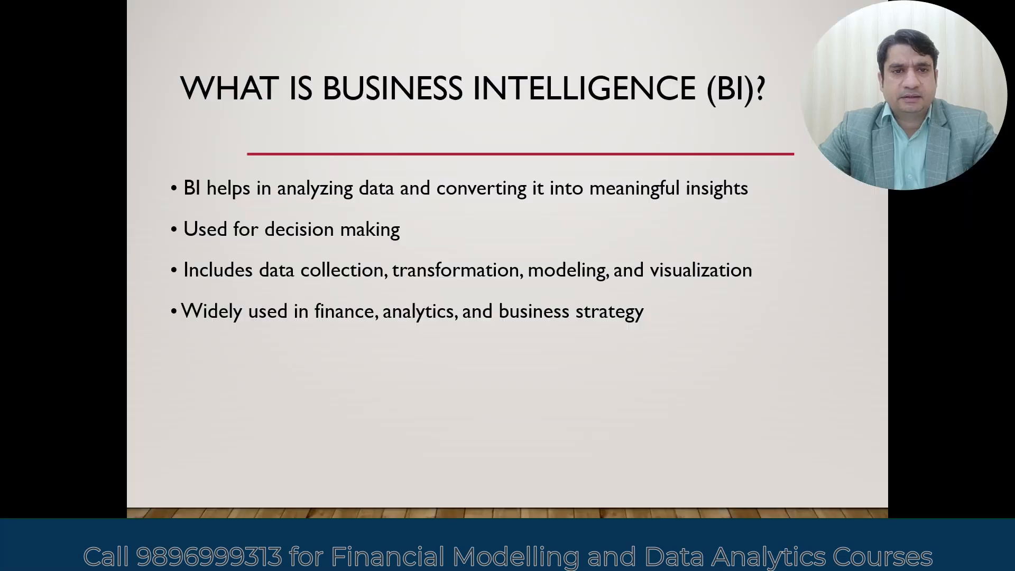
{"action": "left_click", "coordinate": [343, 357]}
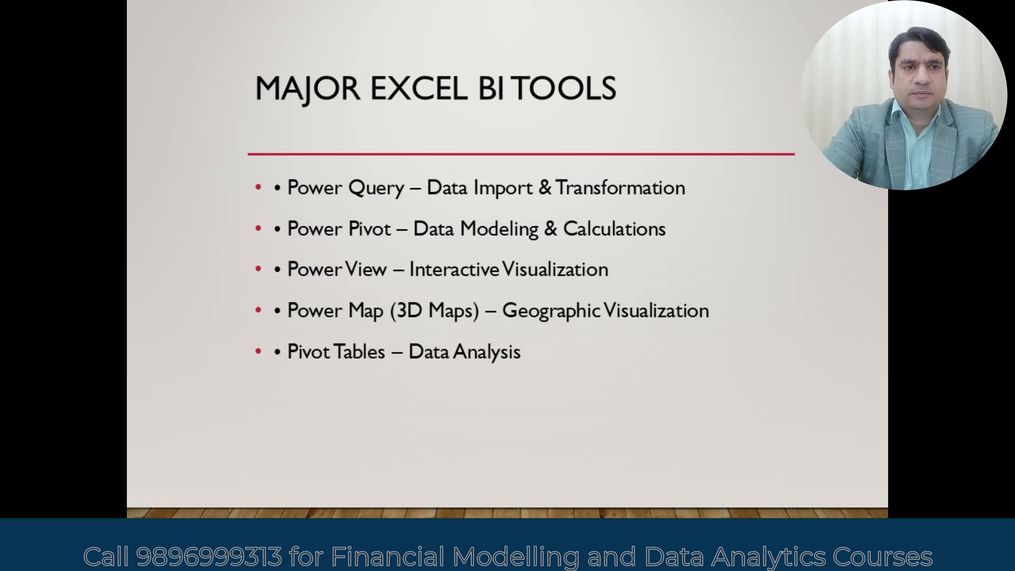
Step: Switch to Chrome, search Google for "power bi dashboard download" and open Microsoft's official Power BI Desktop download page
{"action": "key", "text": "alt+Tab"}
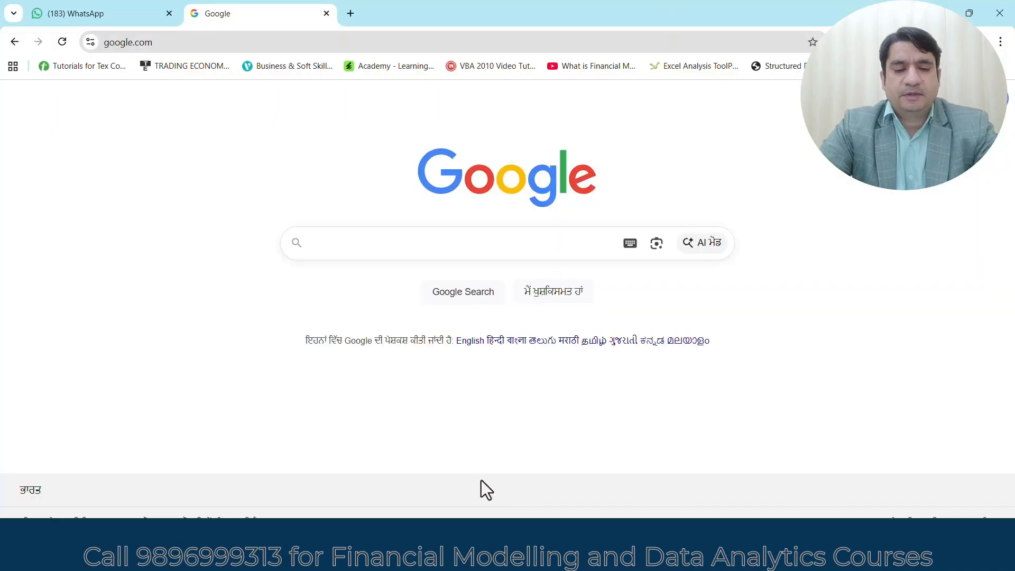
{"action": "type", "text": "power"}
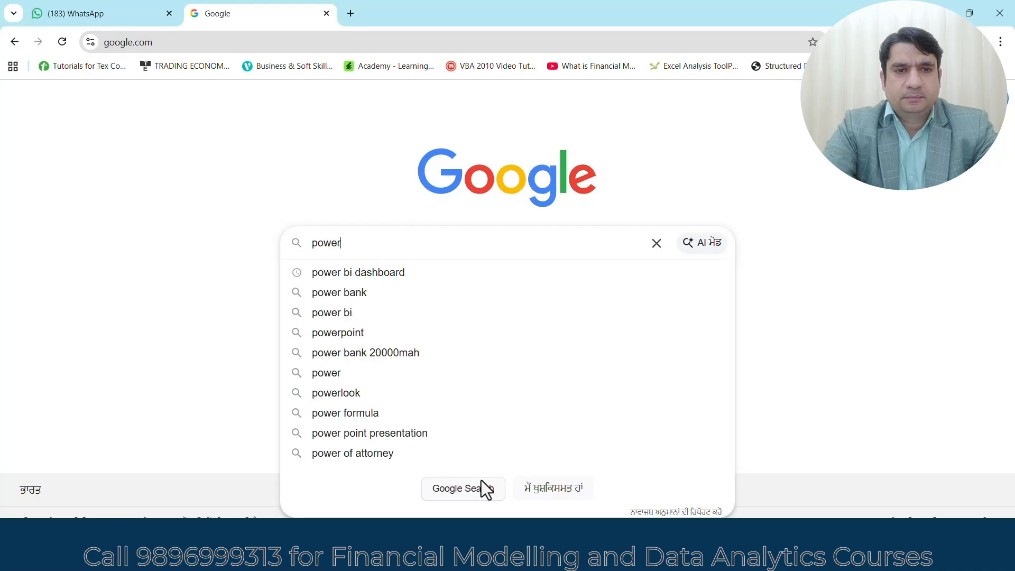
{"action": "key", "text": "Down"}
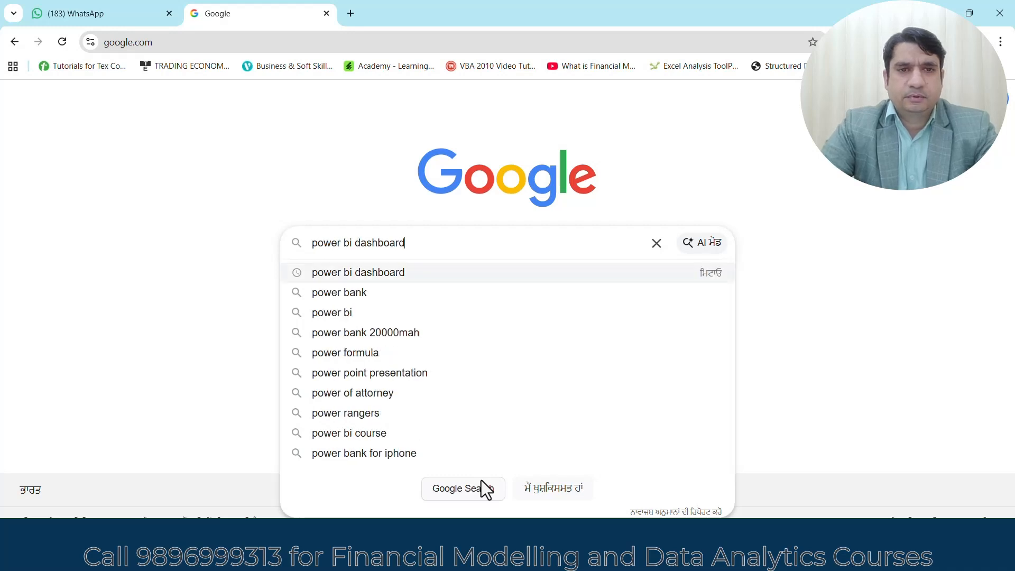
{"action": "type", "text": "down"}
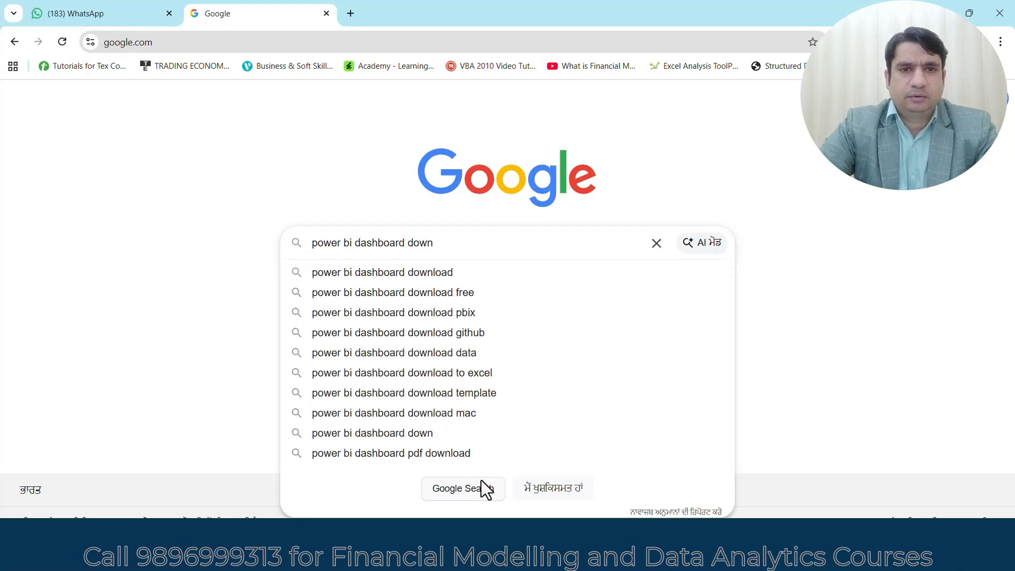
{"action": "key", "text": "Down"}
{"action": "key", "text": "Return"}
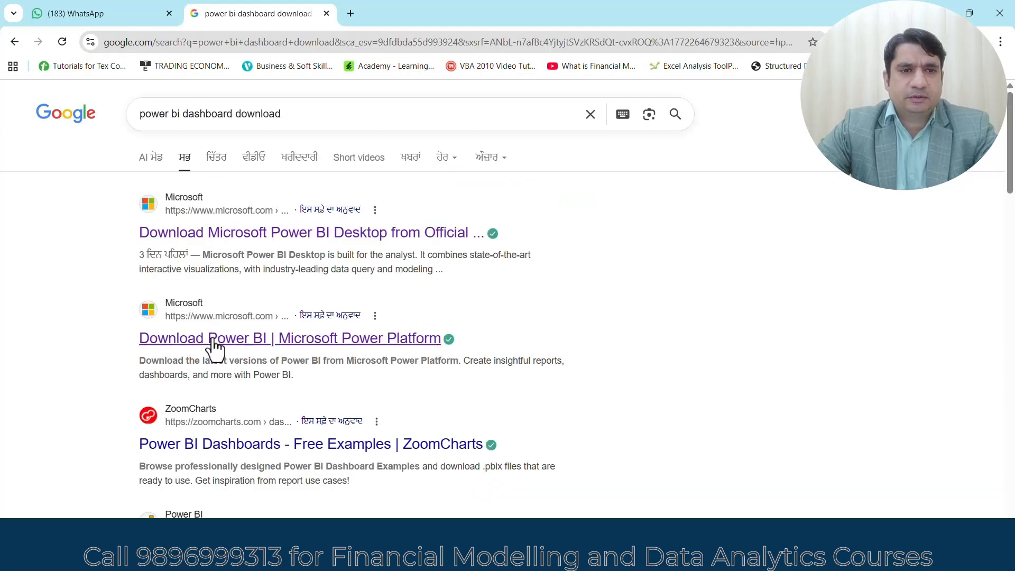
{"action": "left_click", "coordinate": [206, 236]}
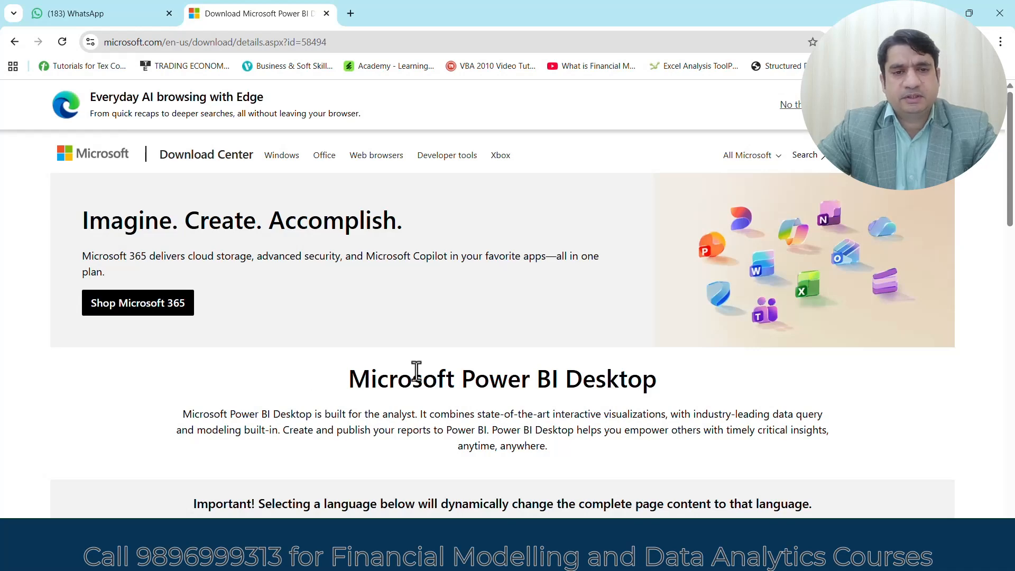
{"action": "scroll", "coordinate": [571, 376], "scroll_direction": "down", "scroll_amount": 3}
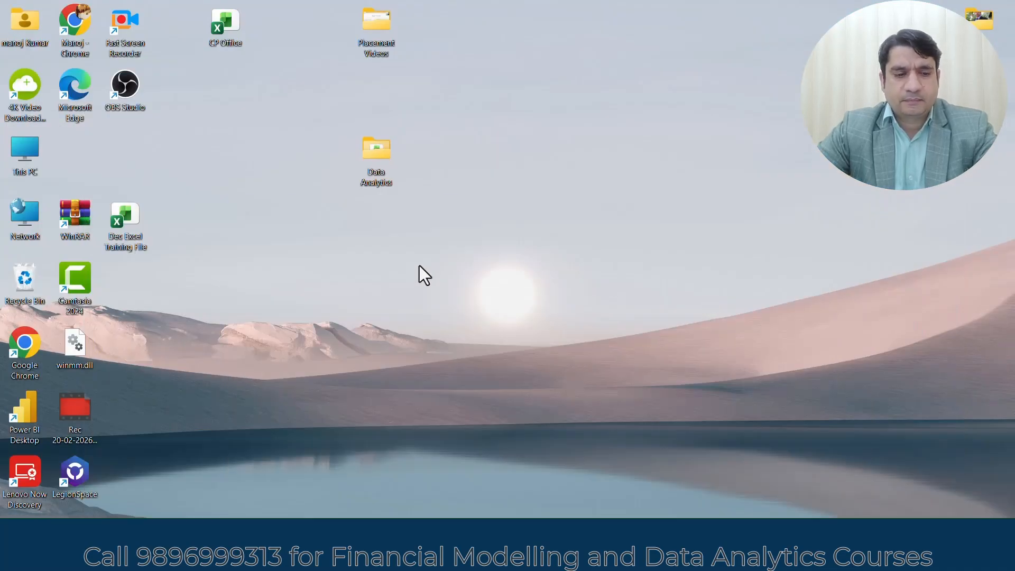
Step: Find Power BI Desktop through Windows search, launch it and create a blank report
{"action": "key", "text": "super"}
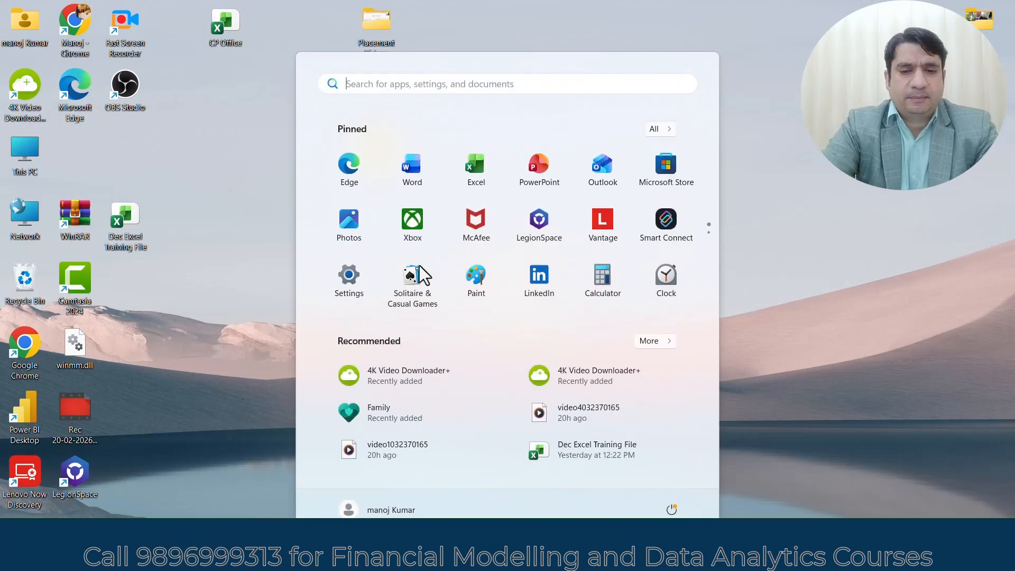
{"action": "type", "text": "power"}
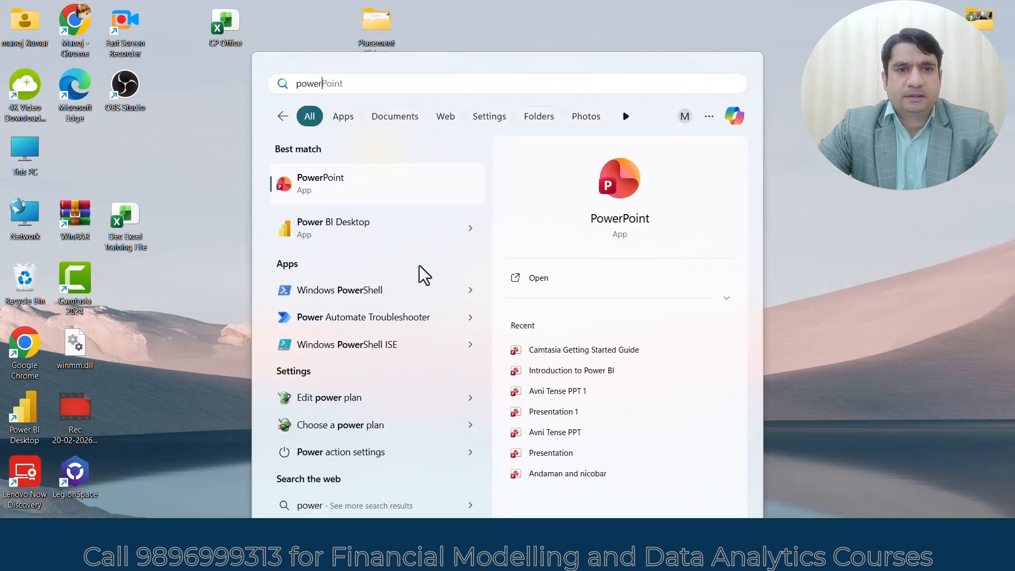
{"action": "left_click", "coordinate": [469, 236]}
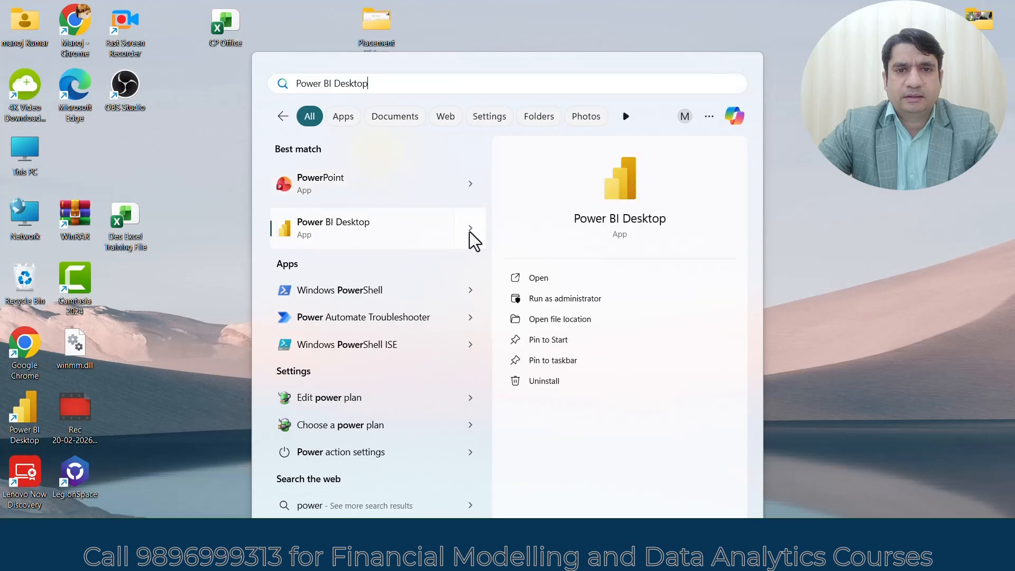
{"action": "left_click", "coordinate": [542, 278]}
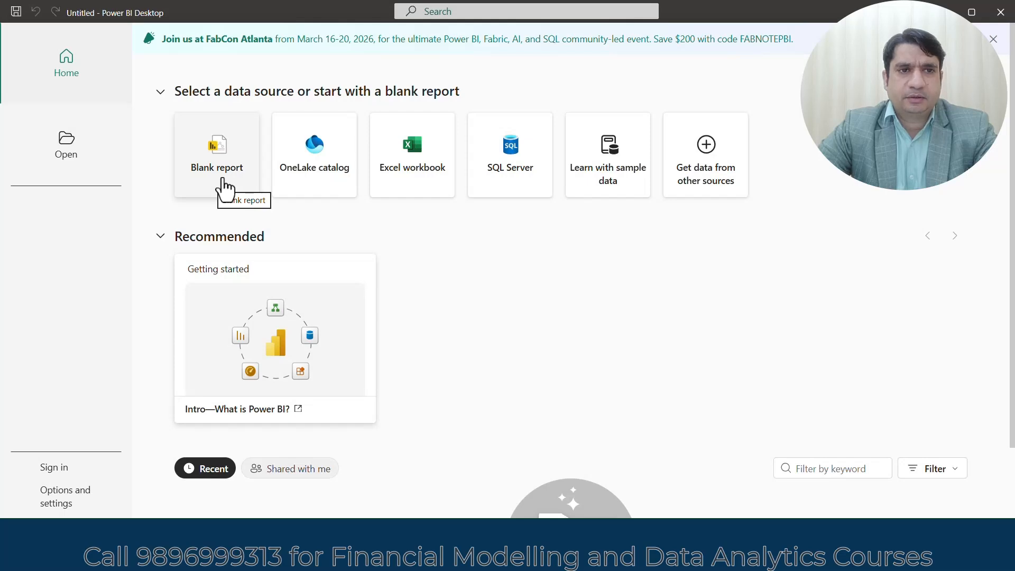
{"action": "left_click", "coordinate": [223, 181]}
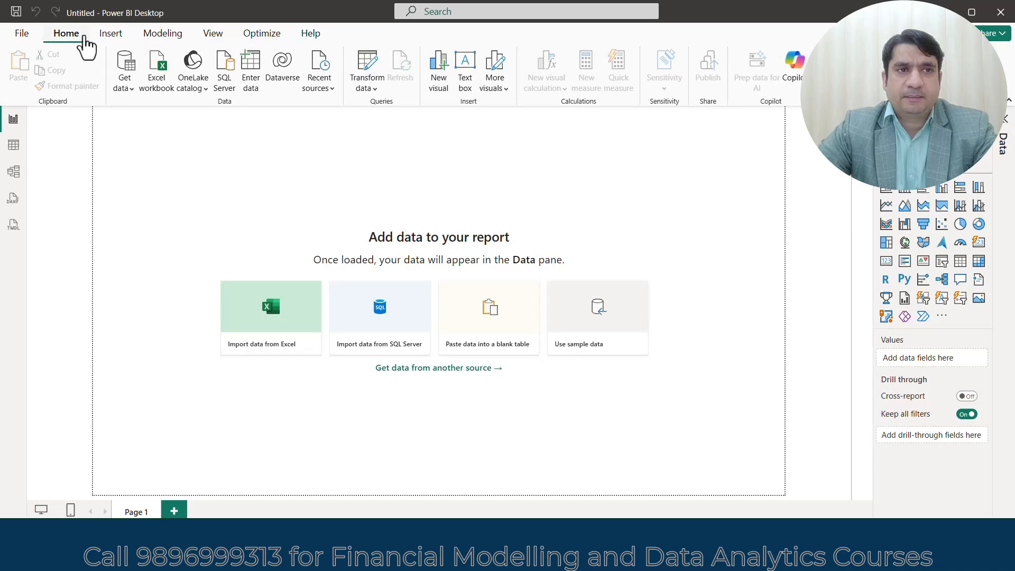
Step: Examine the insert, modeling and view commands, the table and model views, and the mobile layout of the empty report
{"action": "left_click", "coordinate": [121, 36]}
{"action": "left_click", "coordinate": [159, 37]}
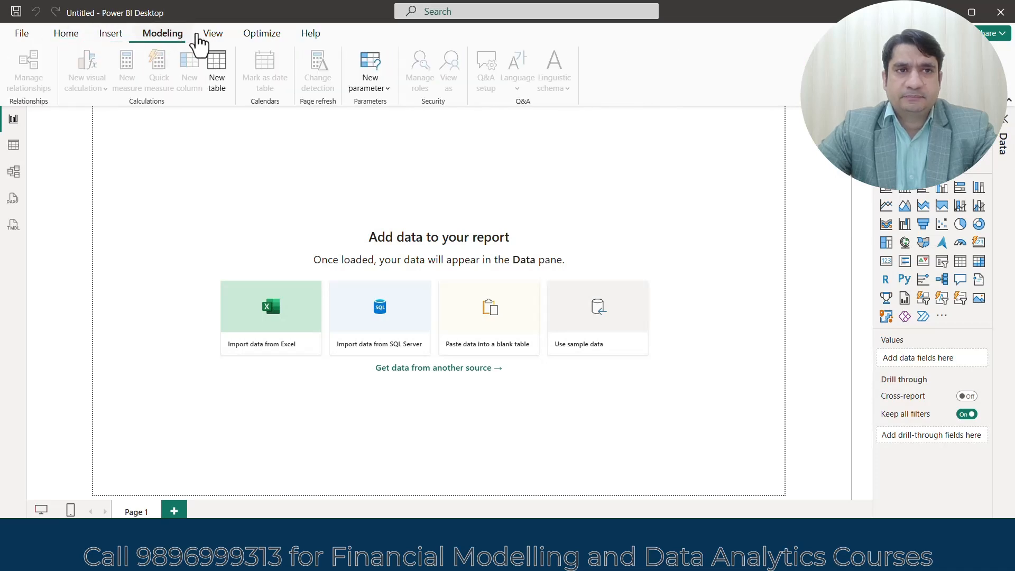
{"action": "left_click", "coordinate": [229, 38]}
{"action": "left_click", "coordinate": [69, 34]}
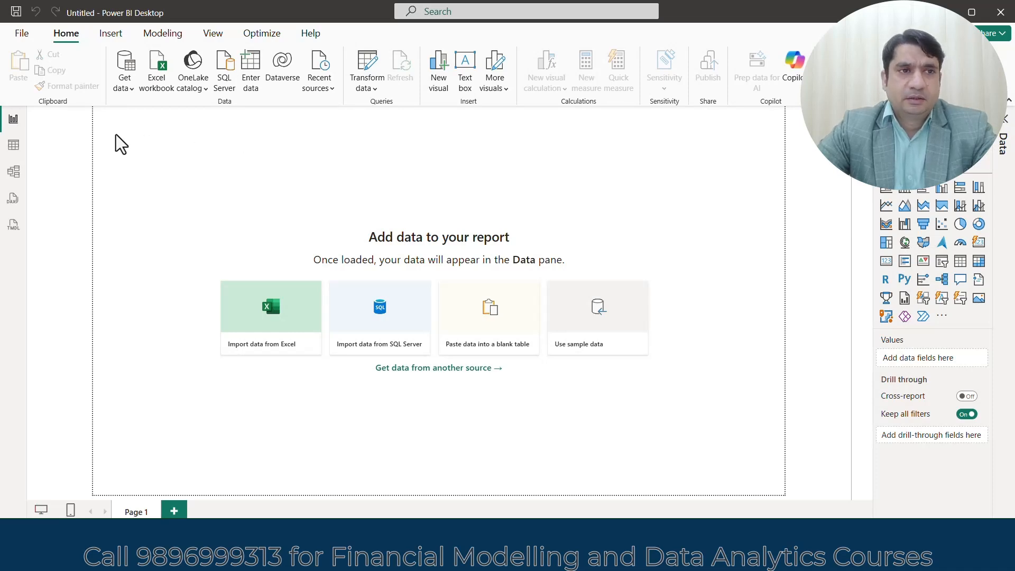
{"action": "left_click", "coordinate": [14, 146]}
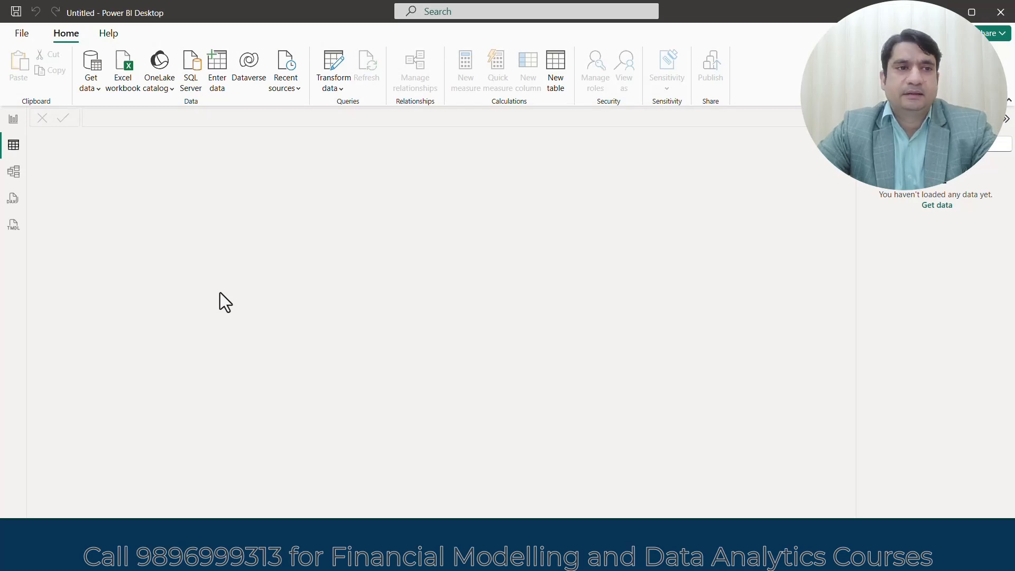
{"action": "left_click", "coordinate": [14, 174]}
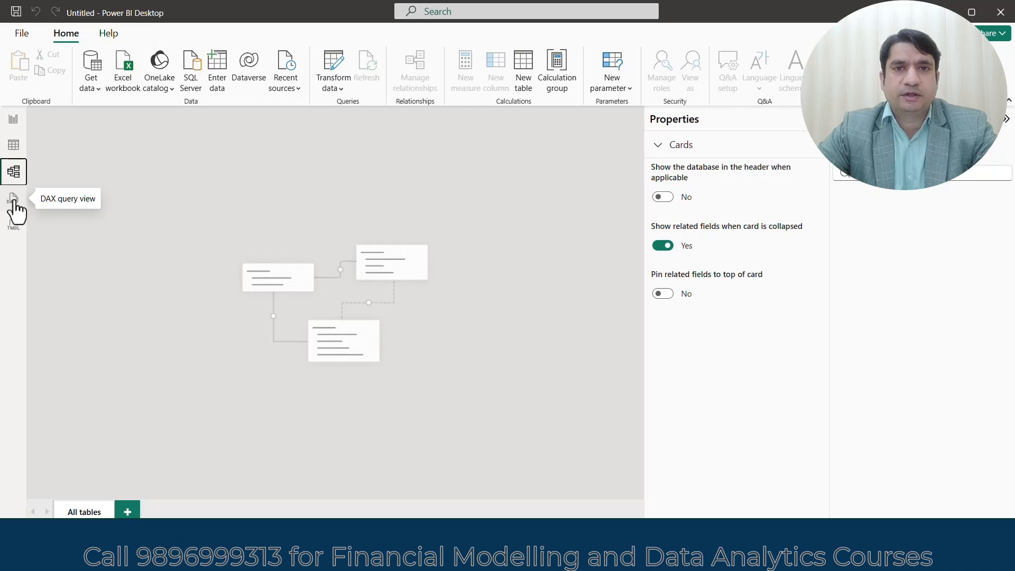
{"action": "left_click", "coordinate": [14, 120]}
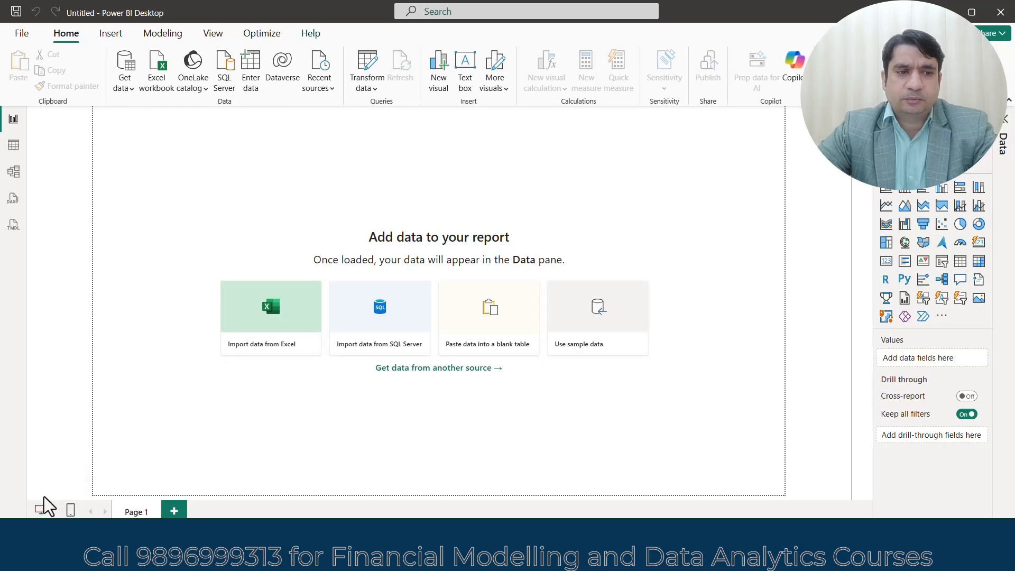
{"action": "left_click", "coordinate": [70, 510]}
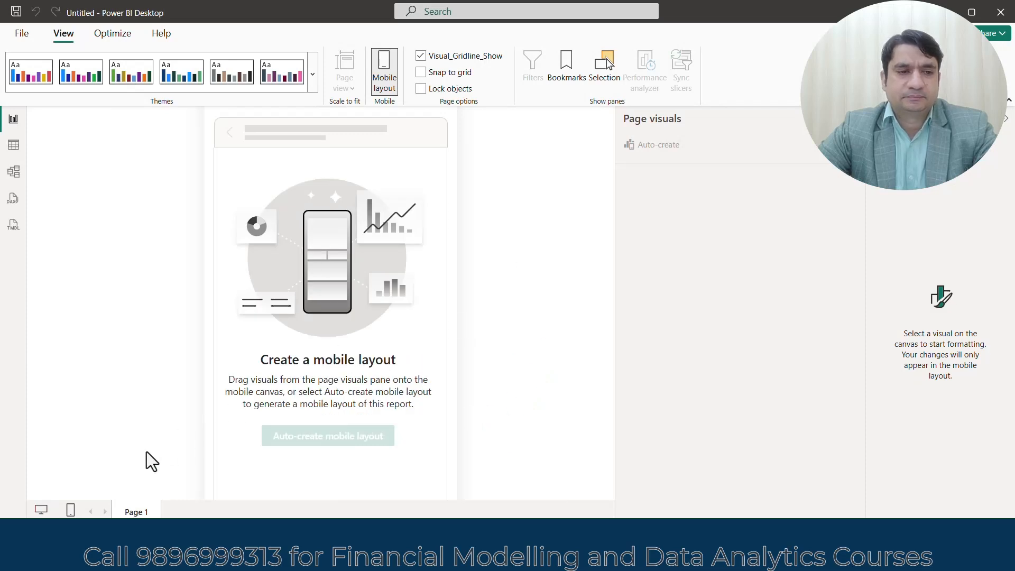
{"action": "left_click", "coordinate": [42, 510]}
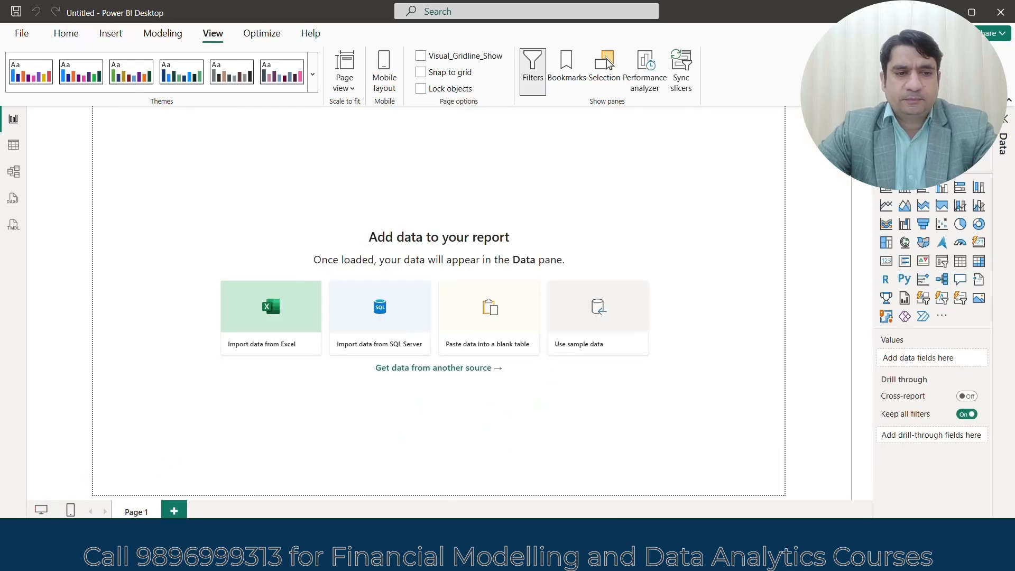
Step: Add two blank pages to the report and check the page options available for Page 1
{"action": "left_click", "coordinate": [174, 511]}
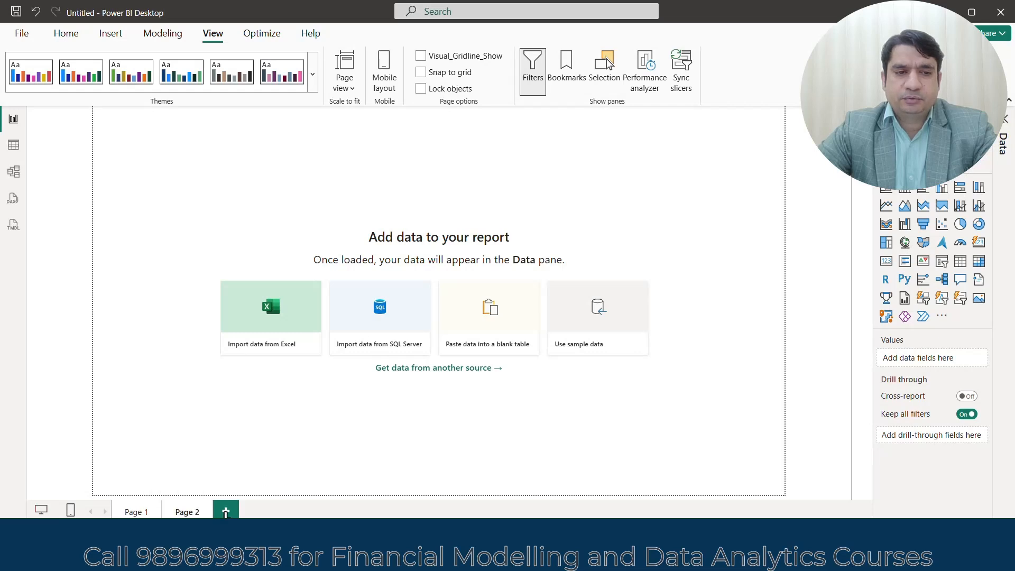
{"action": "left_click", "coordinate": [224, 512]}
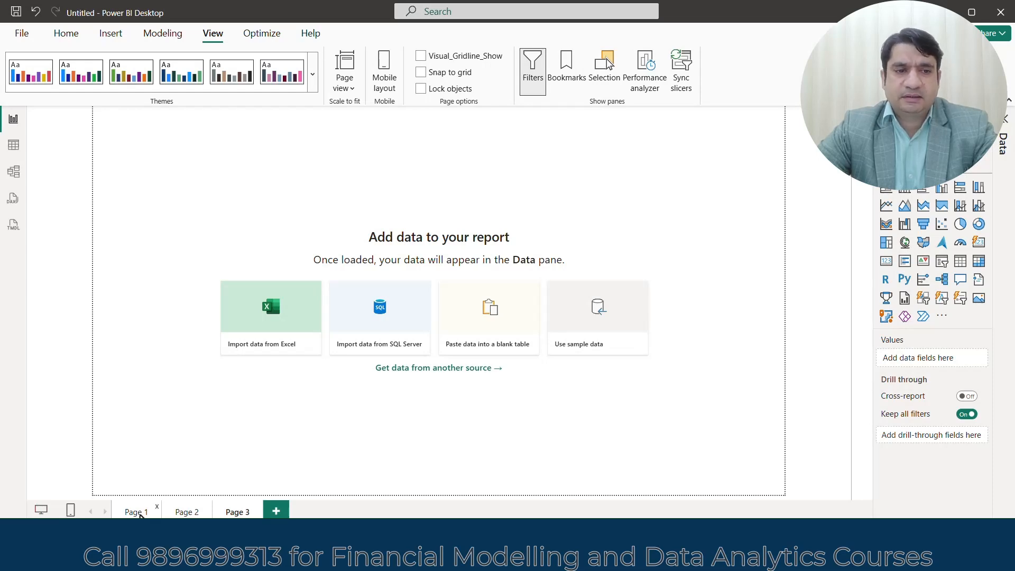
{"action": "right_click", "coordinate": [141, 514]}
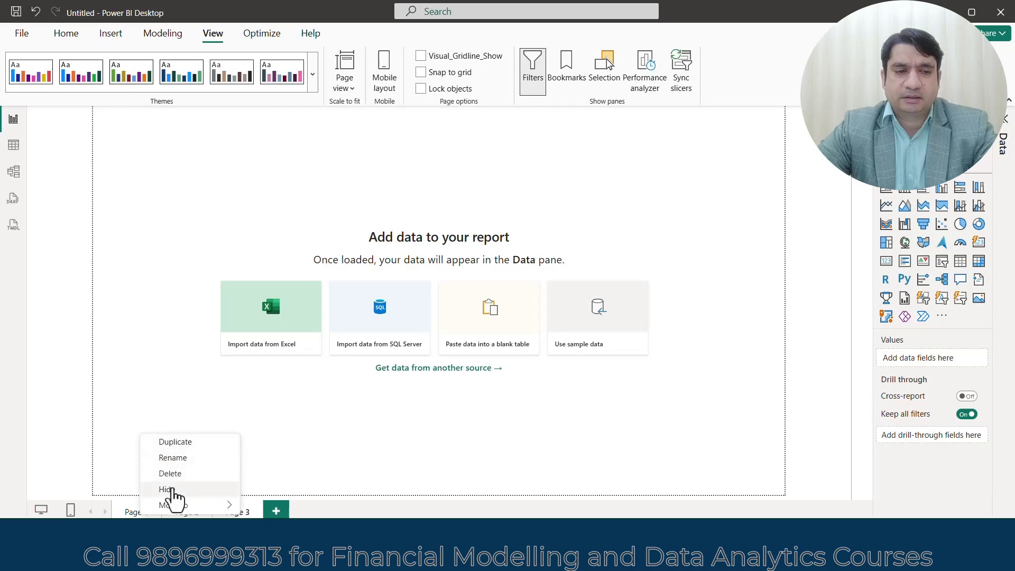
{"action": "left_click", "coordinate": [325, 434]}
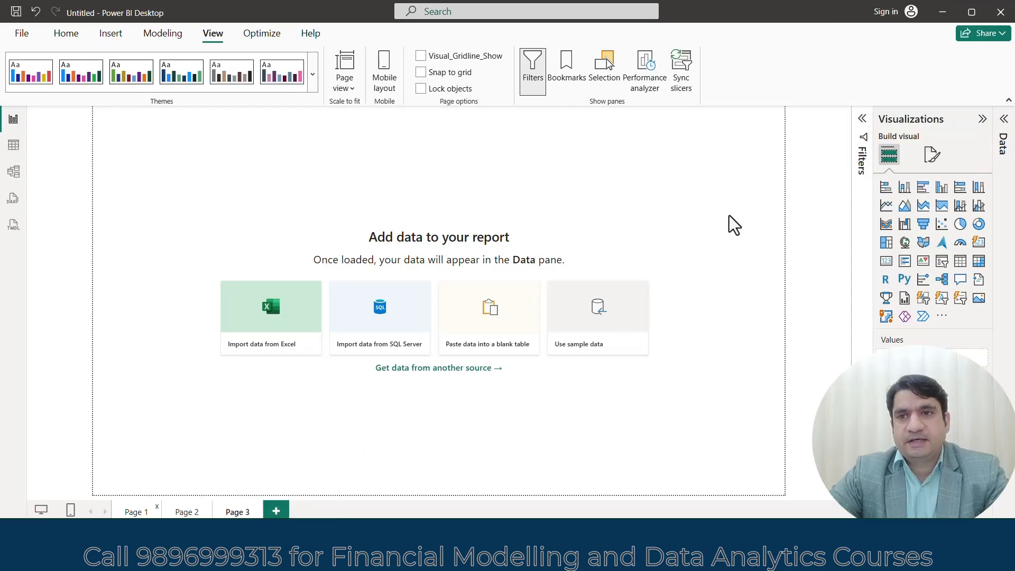
Step: Expand the Filters and Data panes beside the report canvas
{"action": "left_click", "coordinate": [860, 128]}
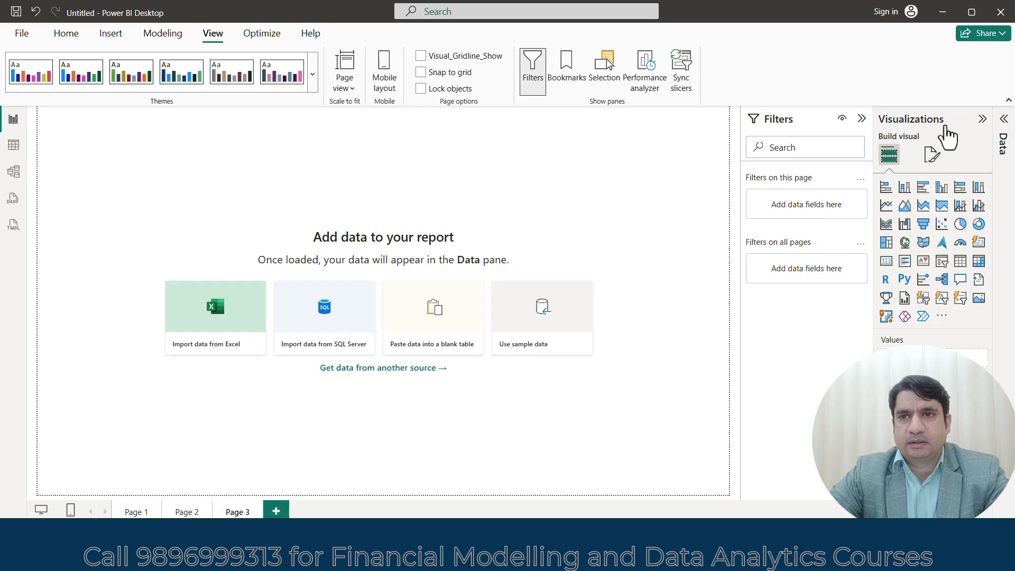
{"action": "left_click", "coordinate": [1004, 122]}
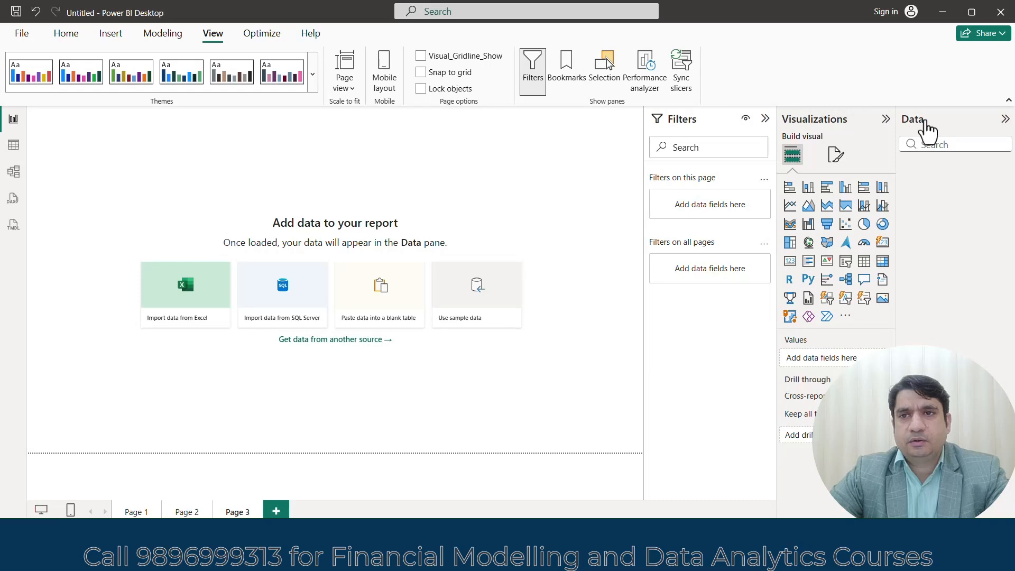
Step: Collapse the Filters, Visualizations and Data panes and expand them again, repeating the toggle for all three
{"action": "left_click", "coordinate": [765, 120]}
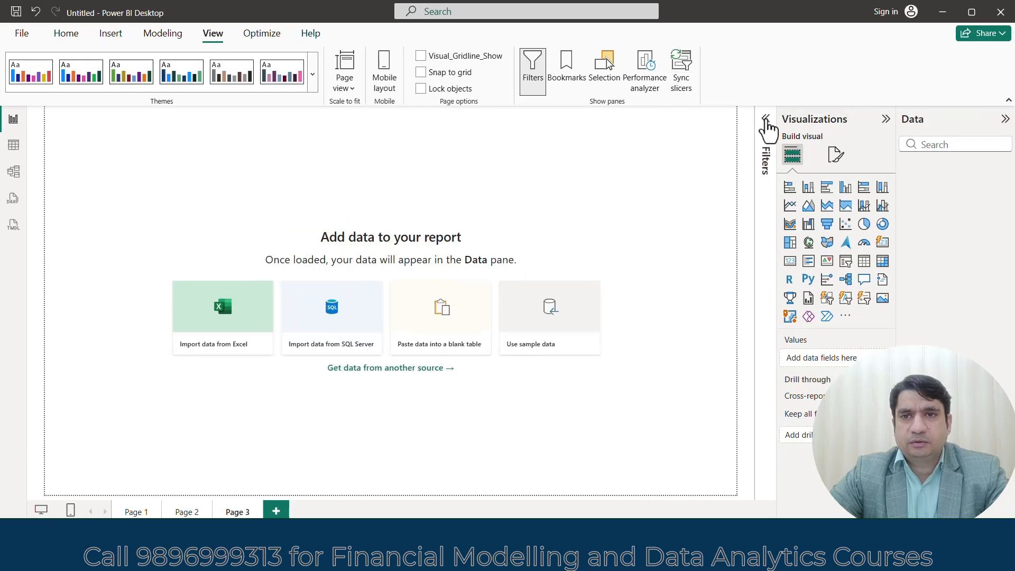
{"action": "left_click", "coordinate": [885, 119]}
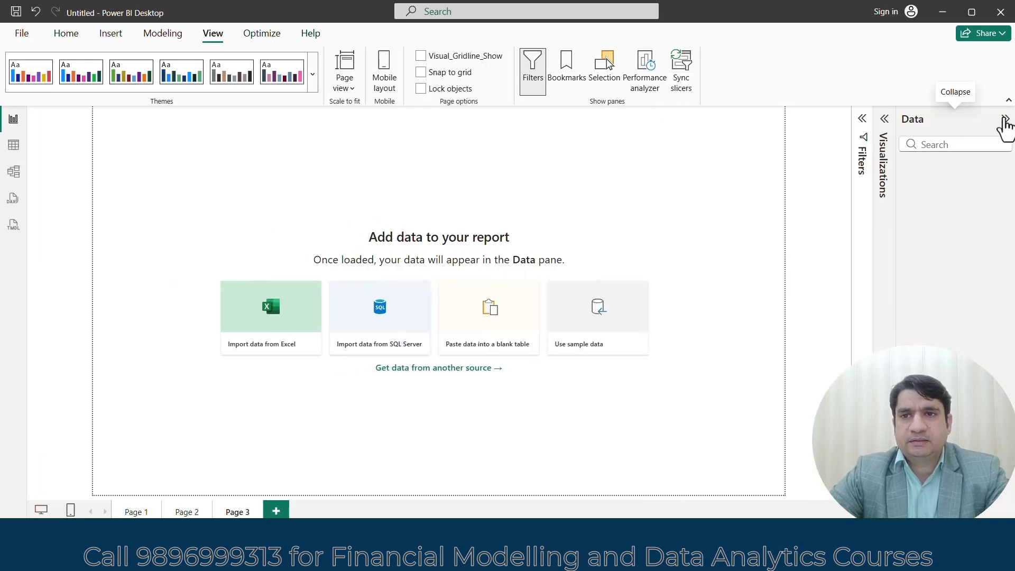
{"action": "left_click", "coordinate": [1005, 121]}
{"action": "left_click", "coordinate": [954, 123]}
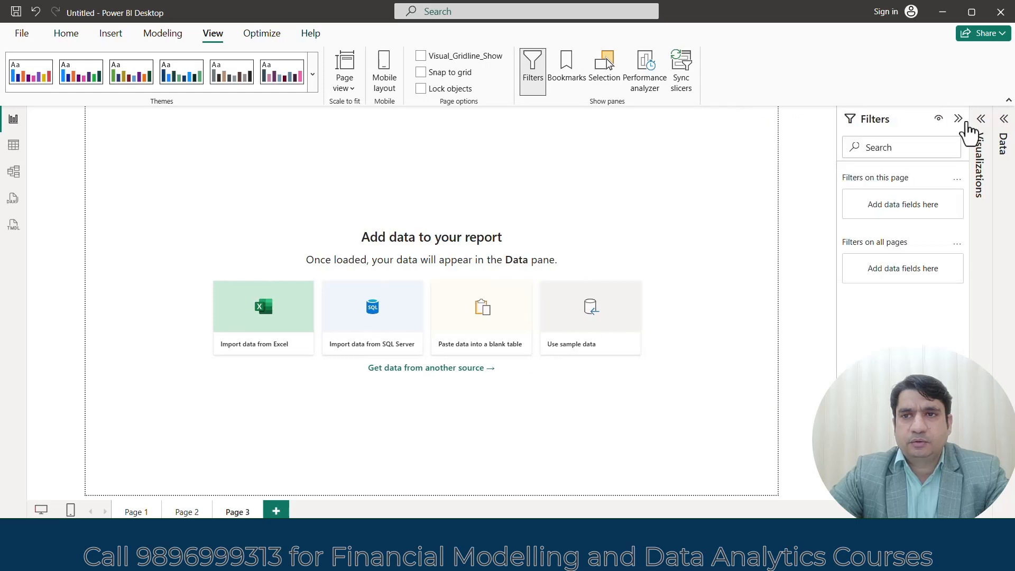
{"action": "left_click", "coordinate": [976, 127]}
{"action": "left_click", "coordinate": [1004, 130]}
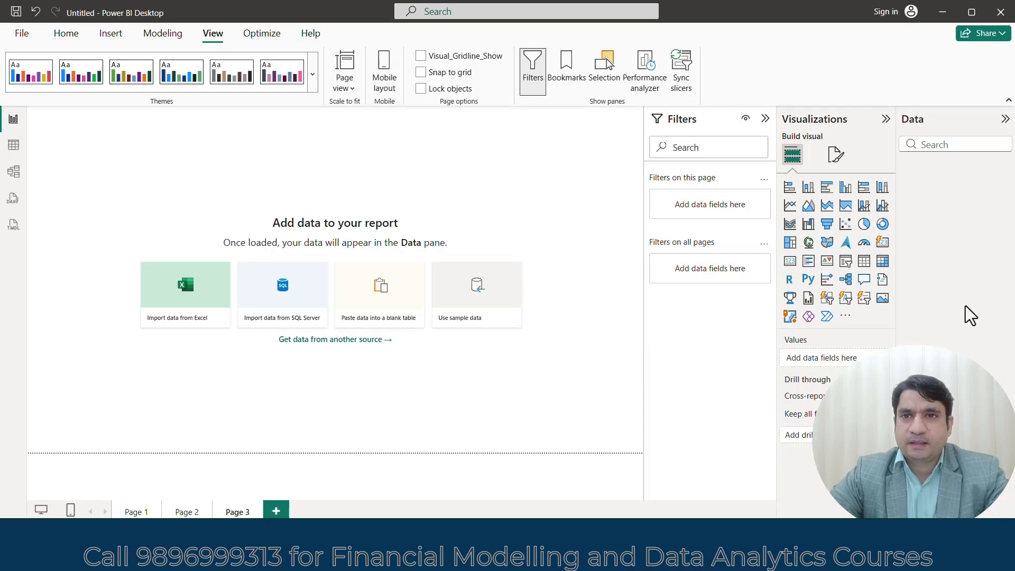
{"action": "left_click", "coordinate": [765, 119]}
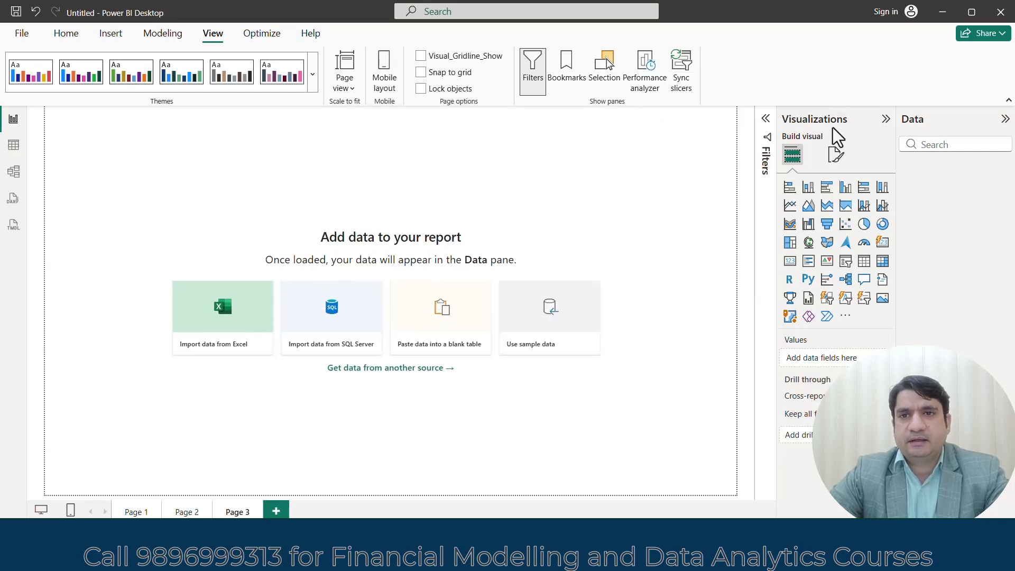
{"action": "left_click", "coordinate": [886, 119]}
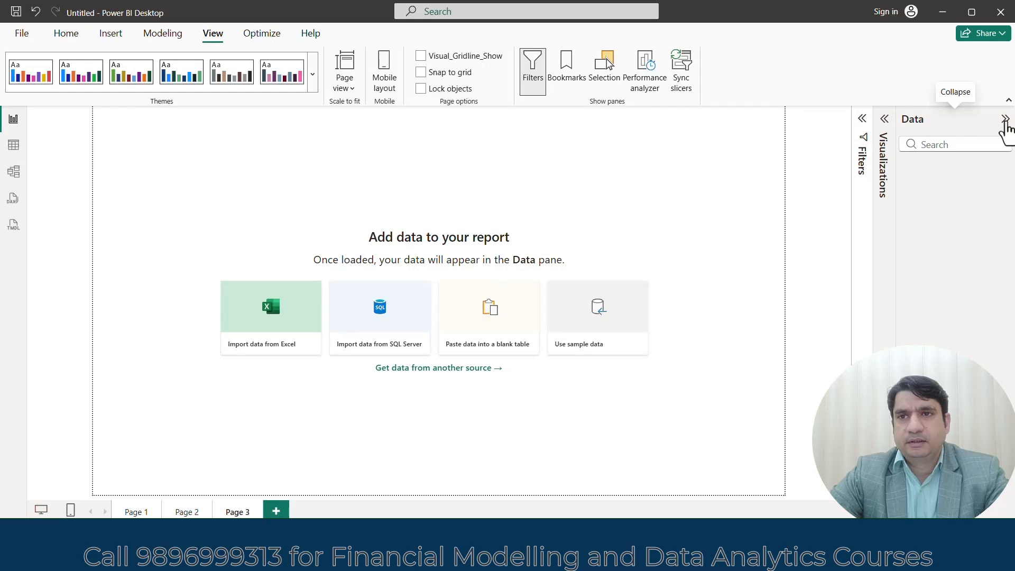
{"action": "left_click", "coordinate": [1006, 119]}
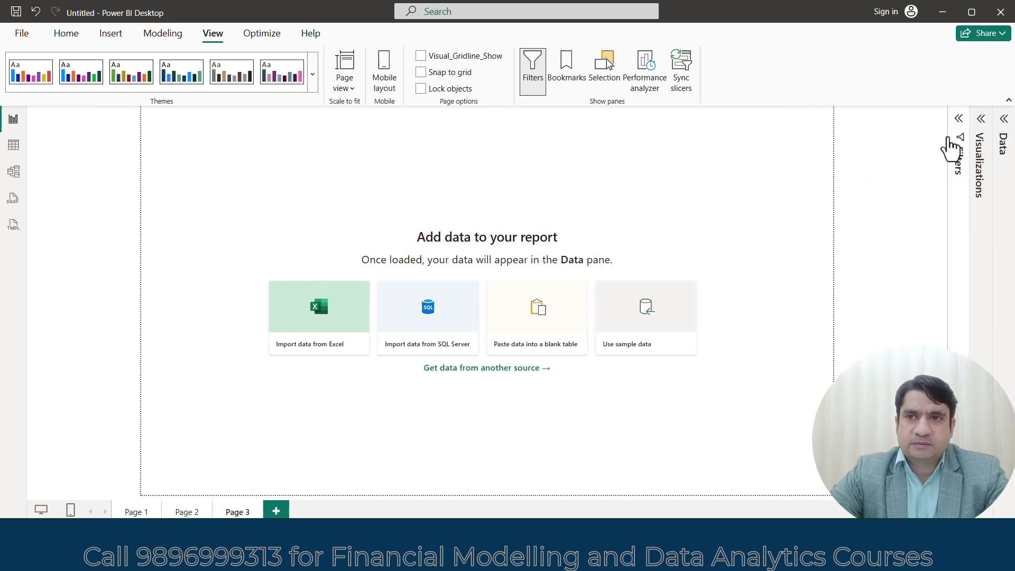
{"action": "left_click", "coordinate": [959, 119]}
{"action": "left_click", "coordinate": [981, 119]}
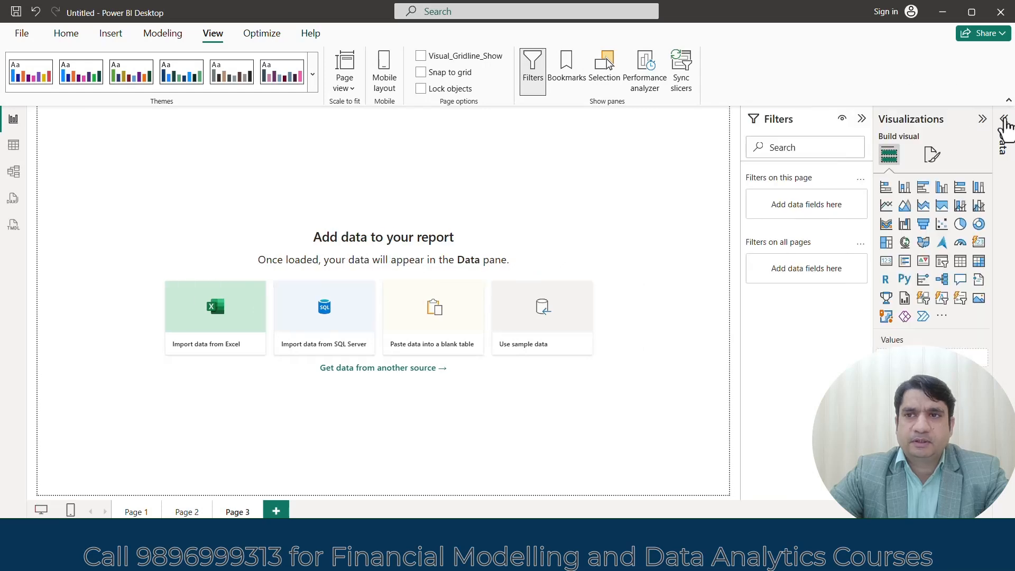
{"action": "left_click", "coordinate": [1004, 119]}
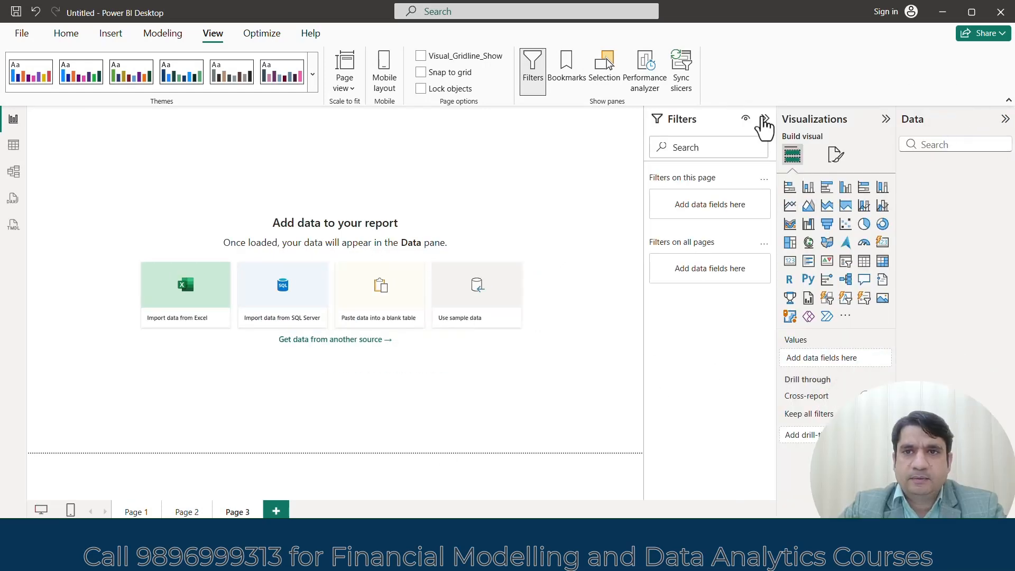
Step: Collapse the Filters, Visualizations and Data panes to free up space around the report canvas
{"action": "left_click", "coordinate": [765, 119]}
{"action": "left_click", "coordinate": [886, 119]}
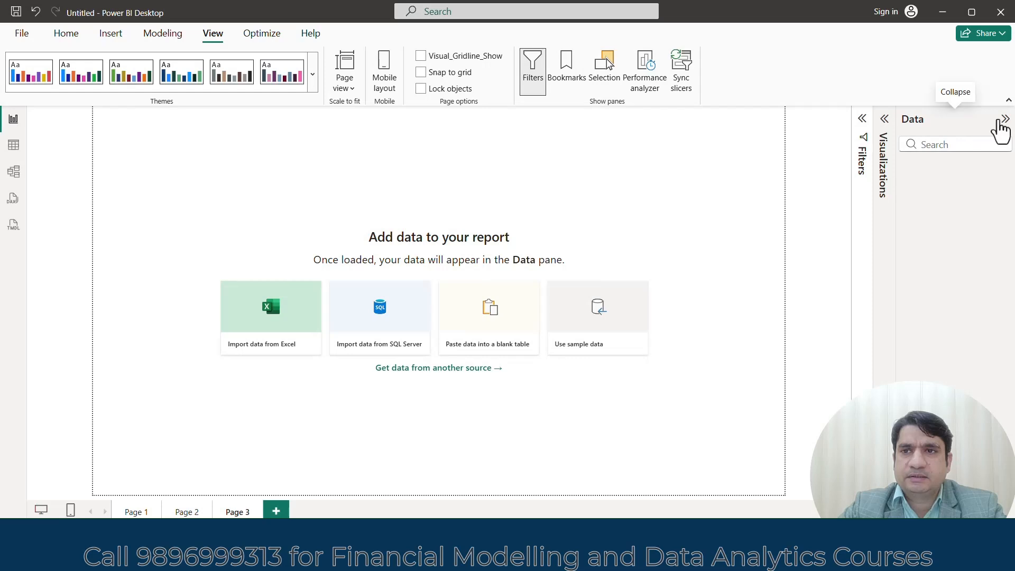
{"action": "left_click", "coordinate": [1005, 120]}
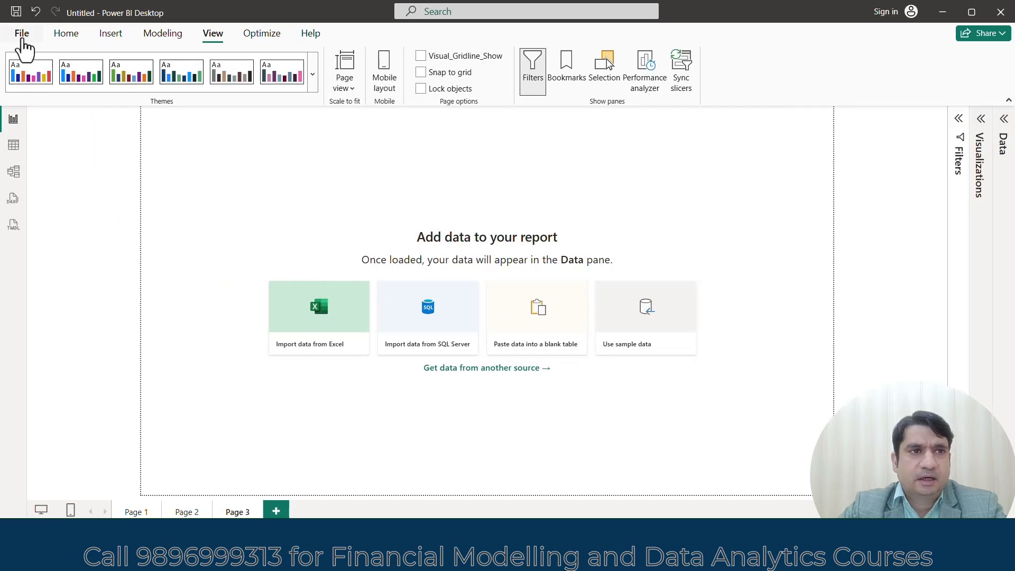
Step: Enable the On-object interaction preview feature in the global options and accept the restart notice
{"action": "left_click", "coordinate": [22, 35]}
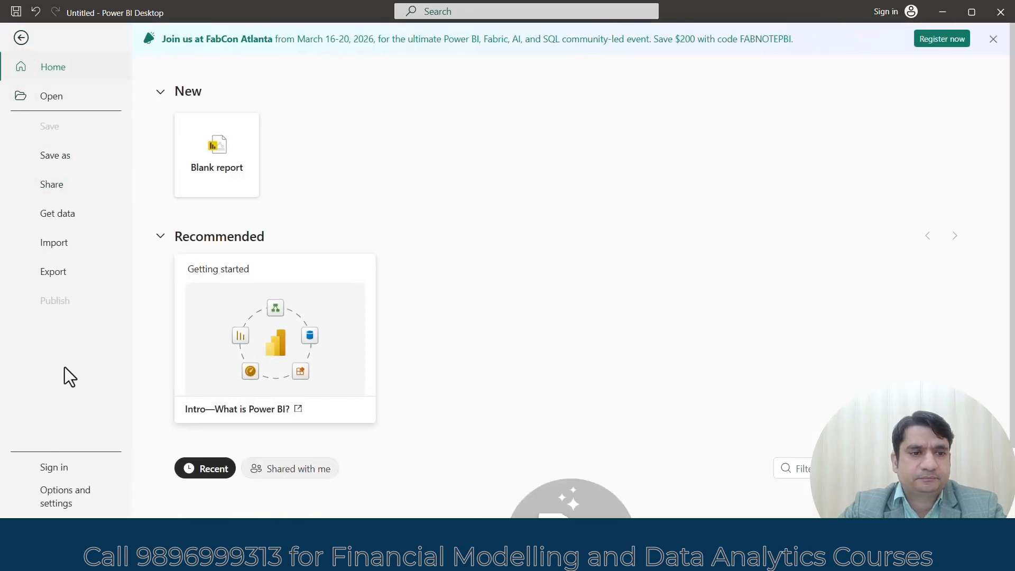
{"action": "left_click", "coordinate": [66, 497]}
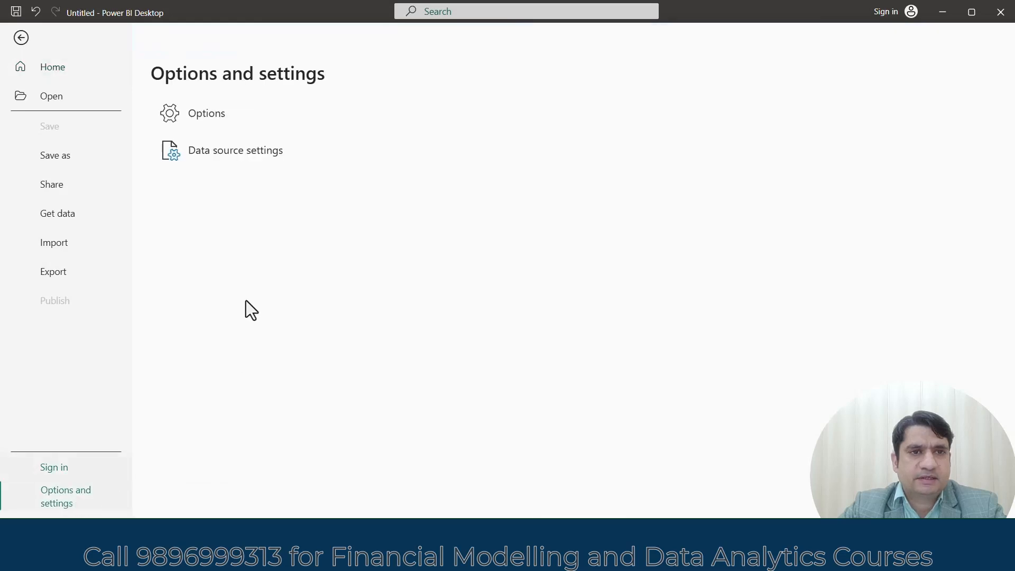
{"action": "left_click", "coordinate": [218, 120]}
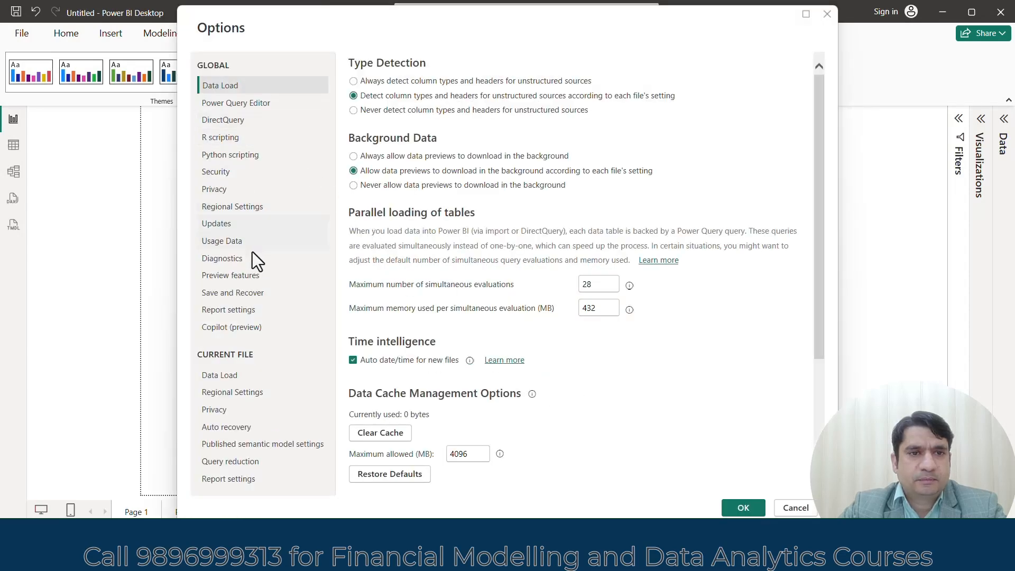
{"action": "left_click", "coordinate": [227, 276]}
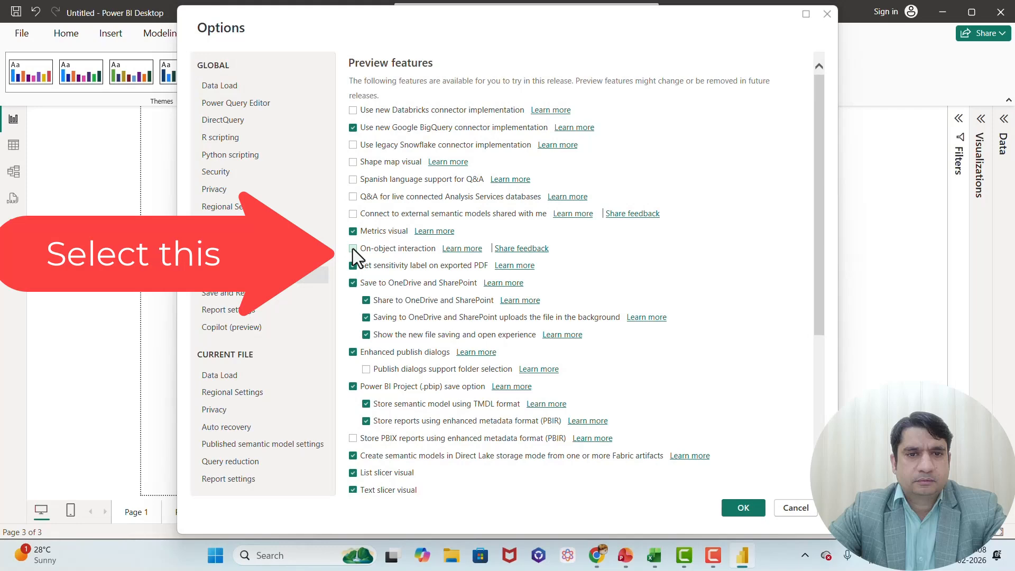
{"action": "left_click", "coordinate": [744, 508]}
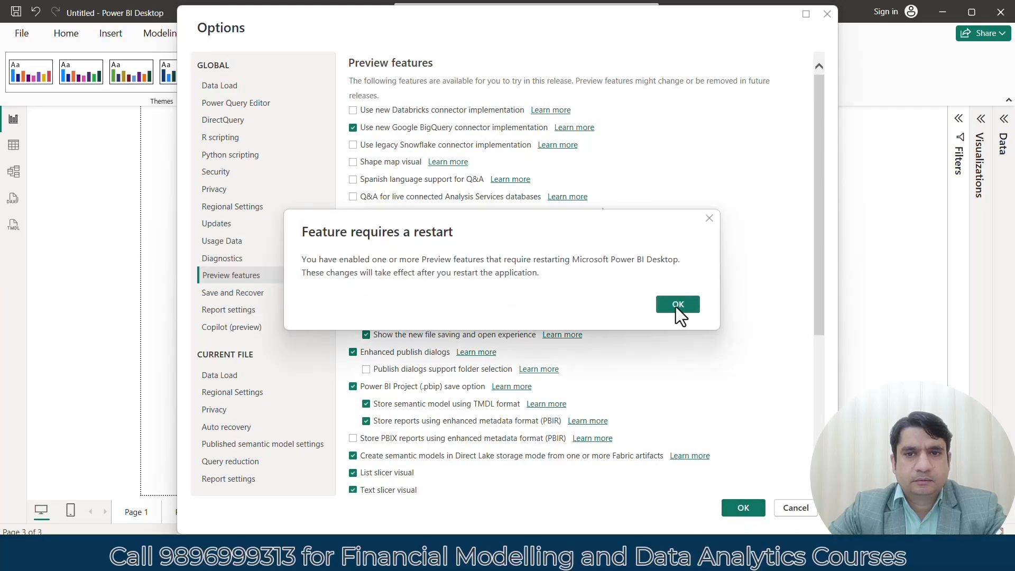
{"action": "left_click", "coordinate": [686, 308]}
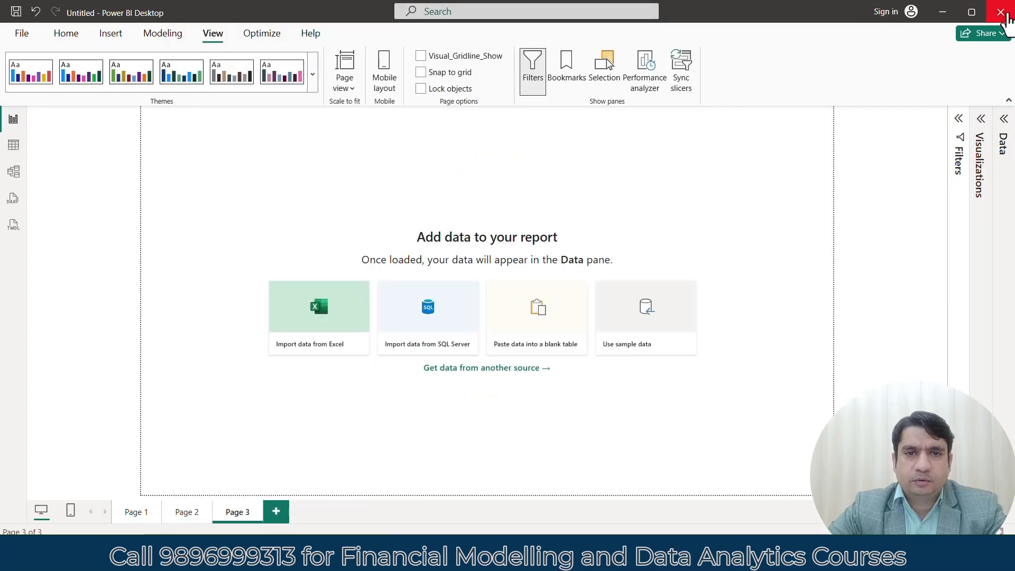
Step: Restart Power BI Desktop without saving the current report's changes and create a blank report
{"action": "left_click", "coordinate": [1001, 12]}
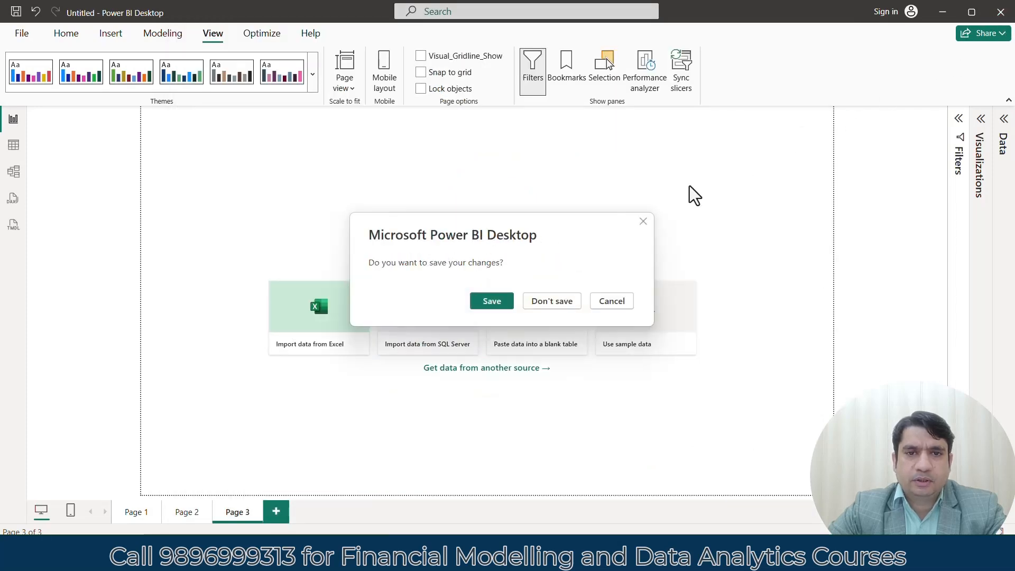
{"action": "left_click", "coordinate": [555, 304]}
{"action": "key", "text": "super"}
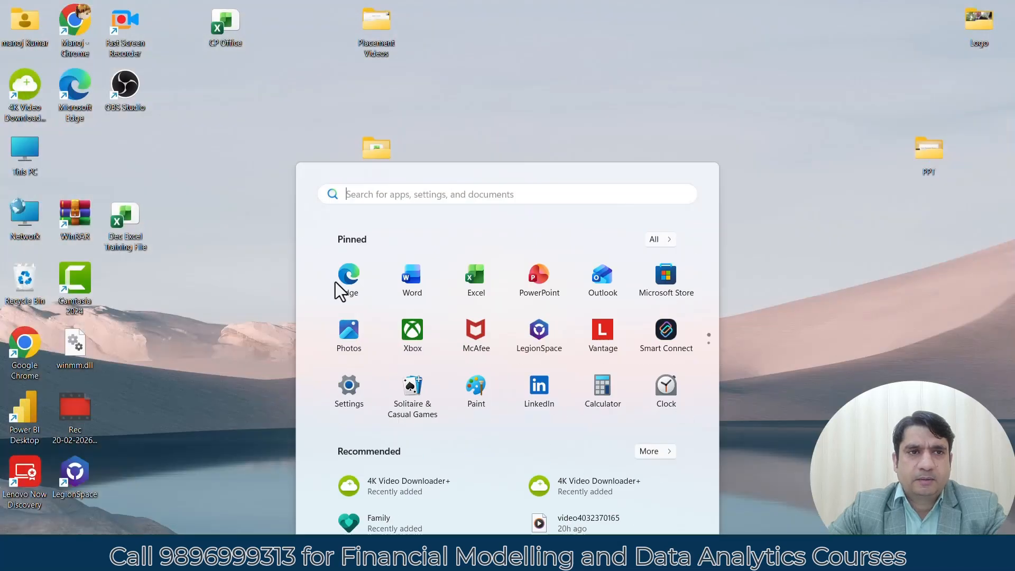
{"action": "type", "text": "power"}
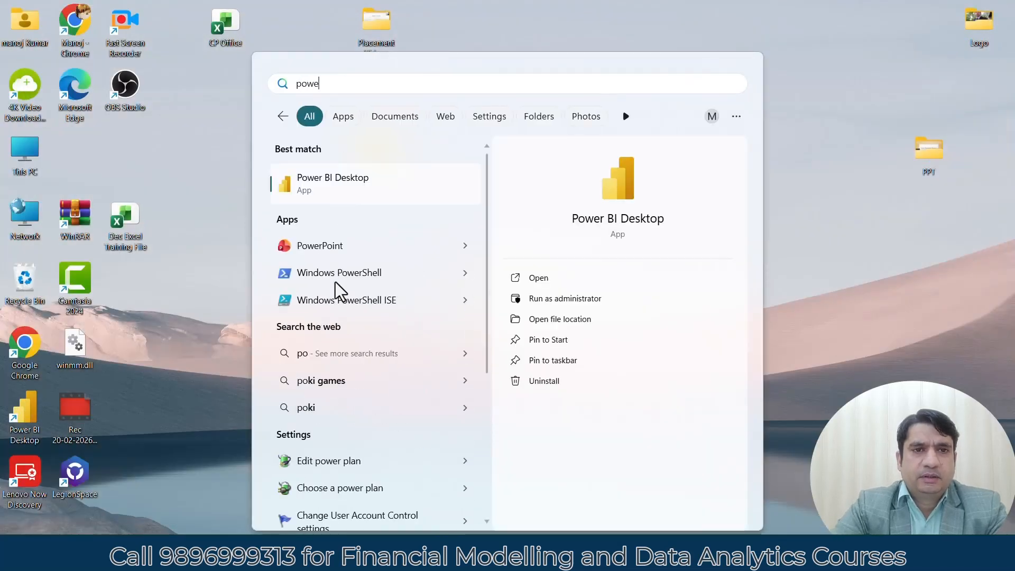
{"action": "left_click", "coordinate": [539, 278]}
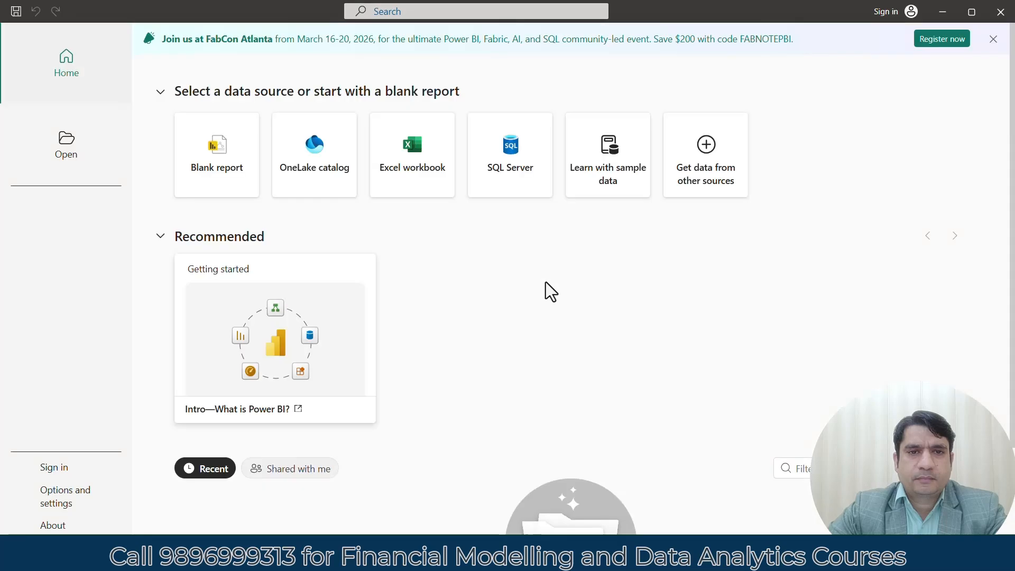
{"action": "left_click", "coordinate": [215, 175]}
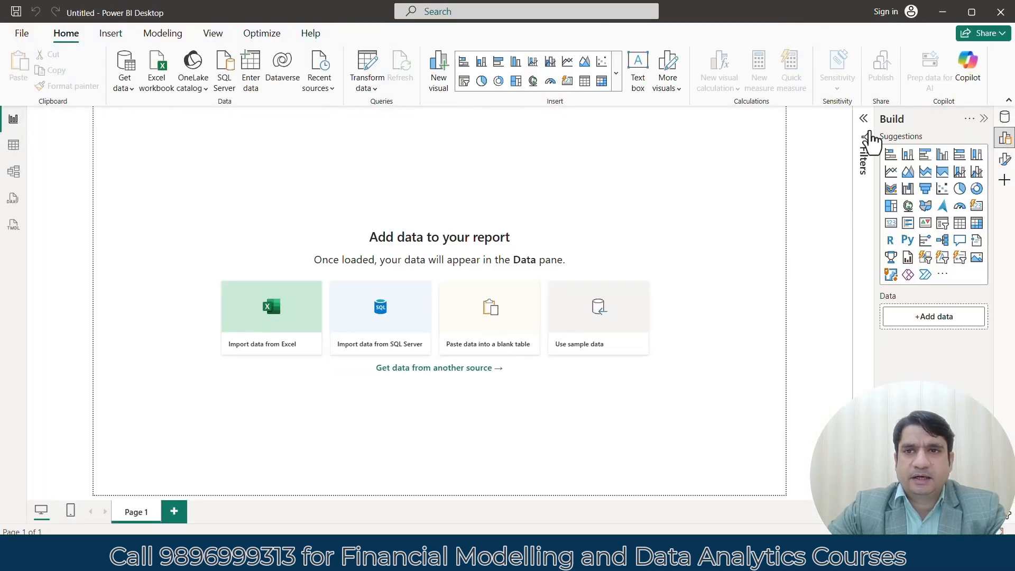
Step: Expand the Filters pane to view it, and collapse both the Build and Filters panes
{"action": "left_click", "coordinate": [863, 121]}
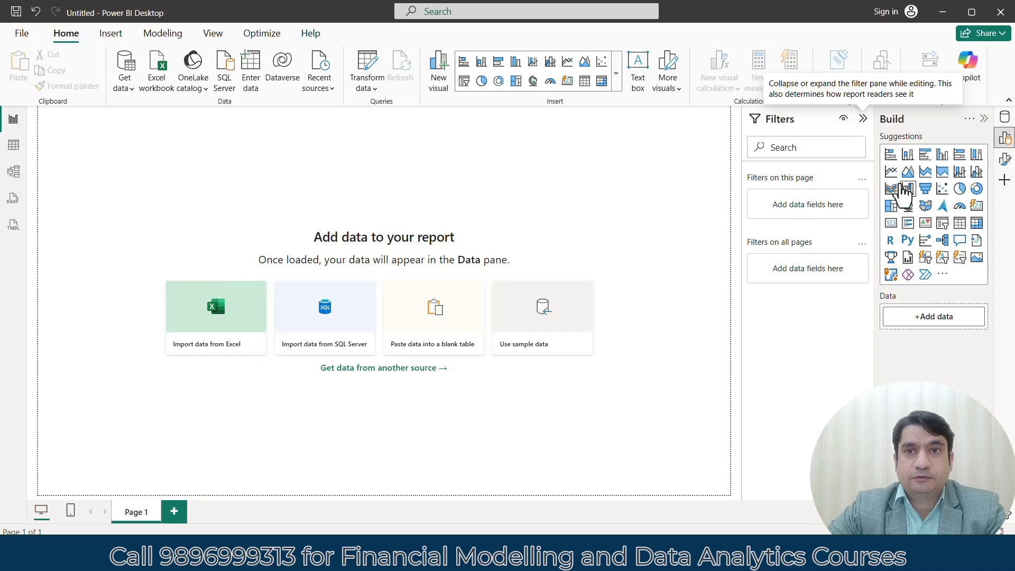
{"action": "left_click", "coordinate": [984, 119]}
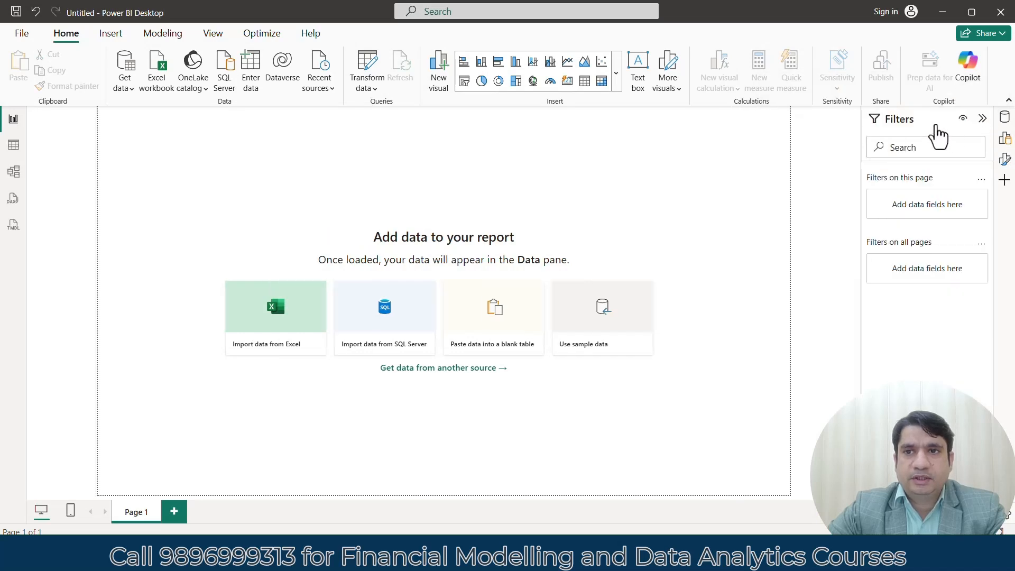
{"action": "left_click", "coordinate": [982, 120]}
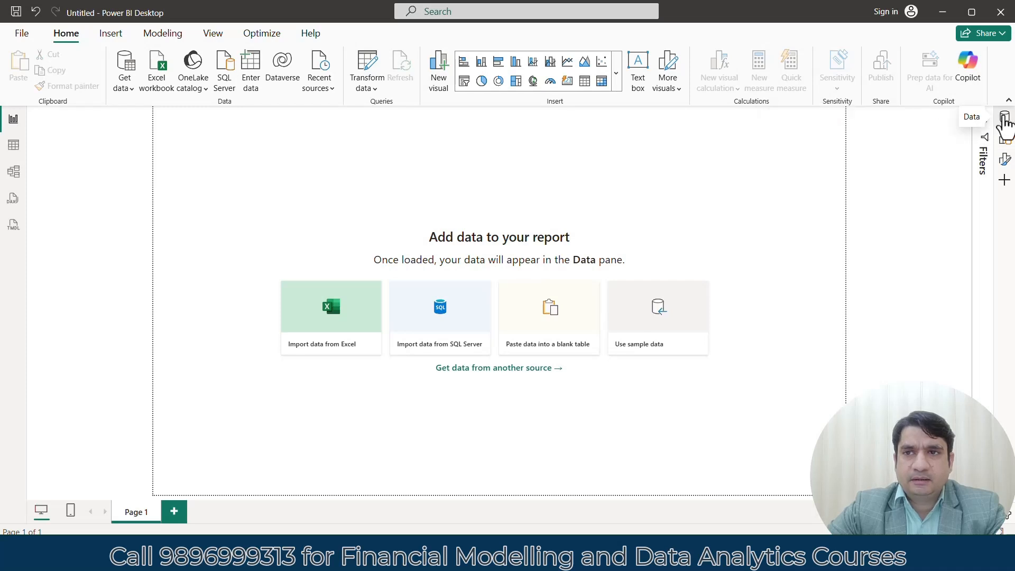
Step: Open the Data, Build and Format panes side by side and dismiss the page type tip
{"action": "left_click", "coordinate": [1005, 118]}
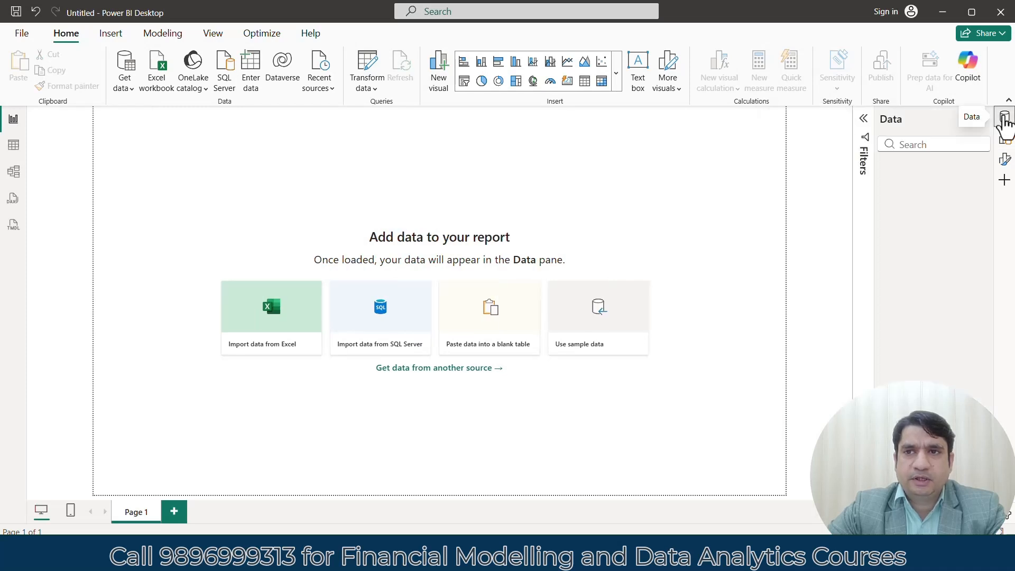
{"action": "left_click", "coordinate": [1003, 142]}
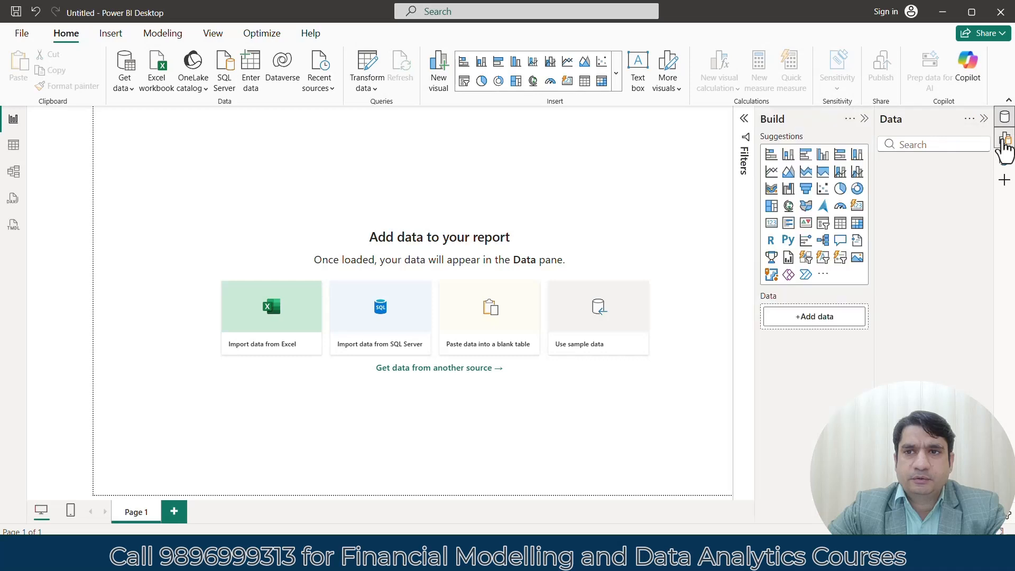
{"action": "left_click", "coordinate": [1006, 165]}
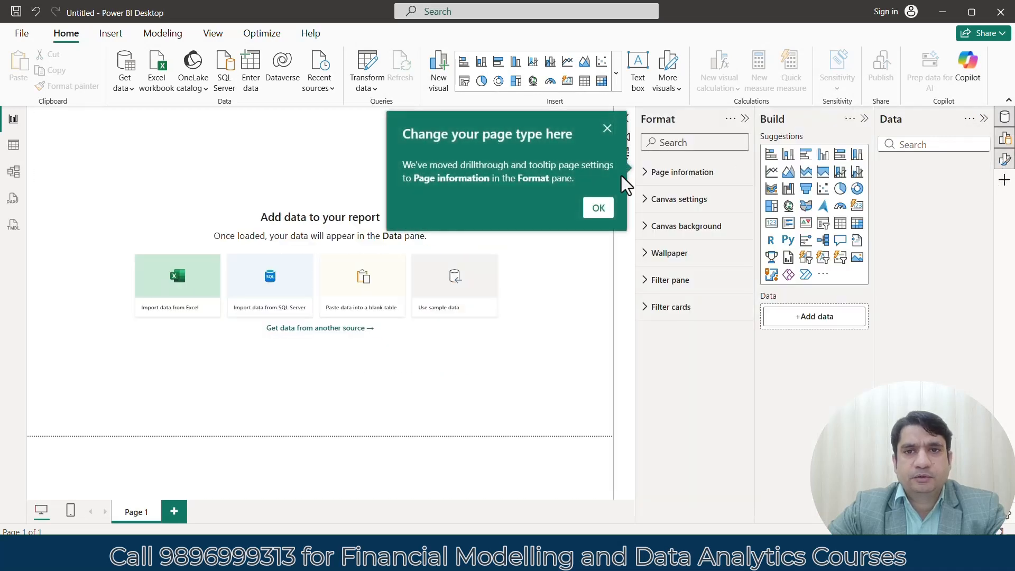
{"action": "left_click", "coordinate": [597, 212]}
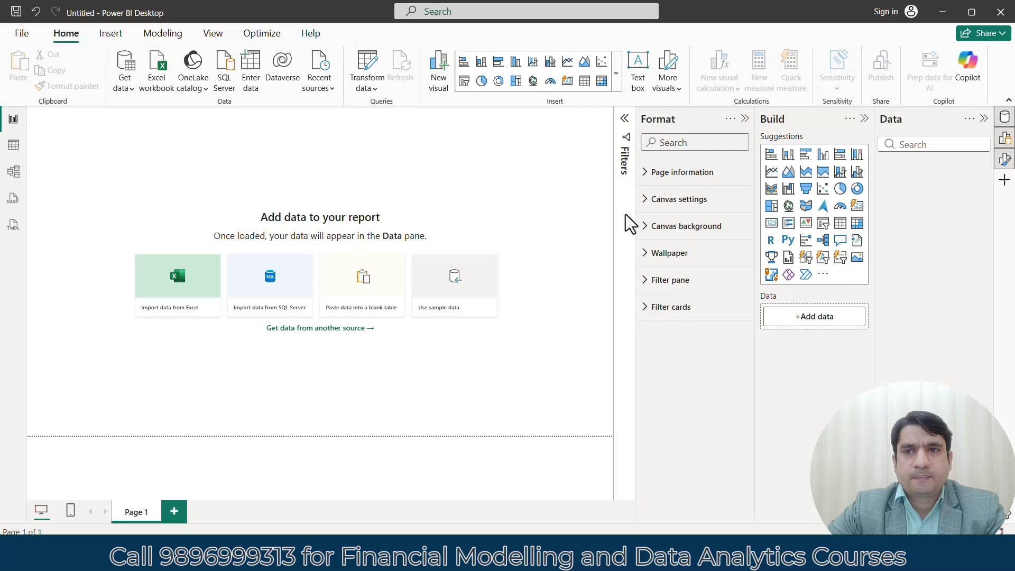
Step: Add Copilot, Bookmarks and Selection to the pane switcher through its customization settings, and close those settings
{"action": "left_click", "coordinate": [1004, 183]}
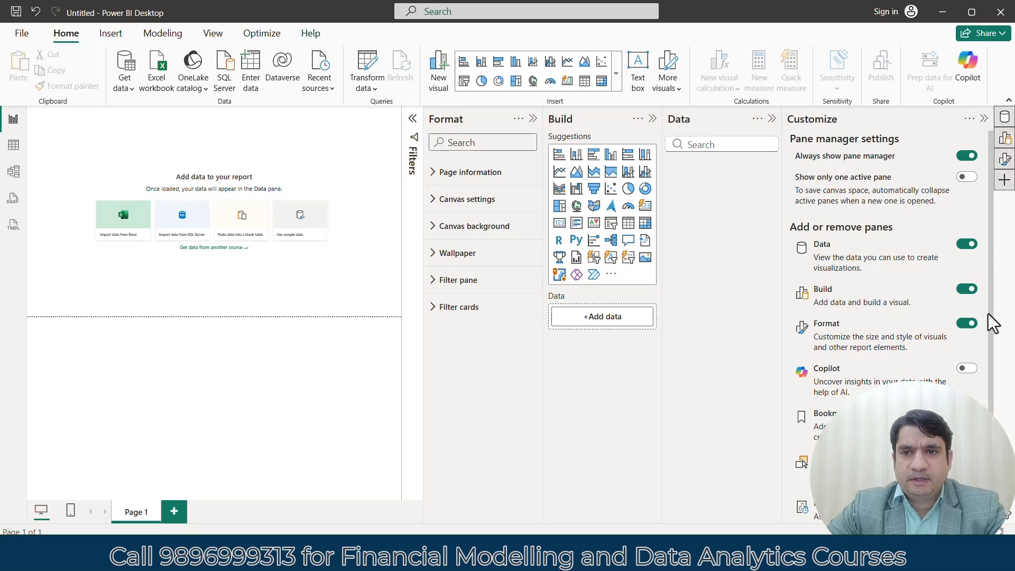
{"action": "left_click", "coordinate": [970, 369]}
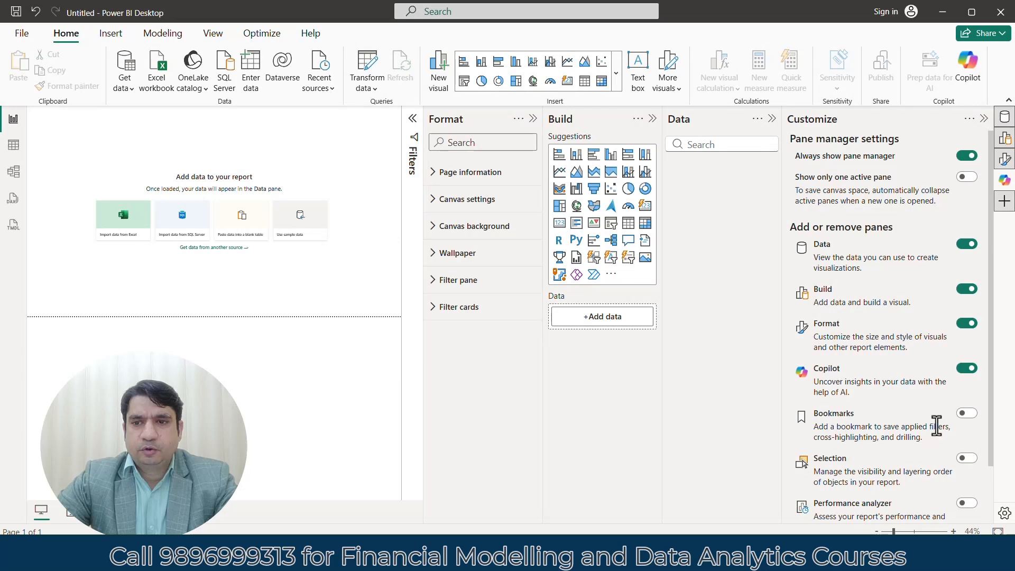
{"action": "left_click", "coordinate": [976, 416]}
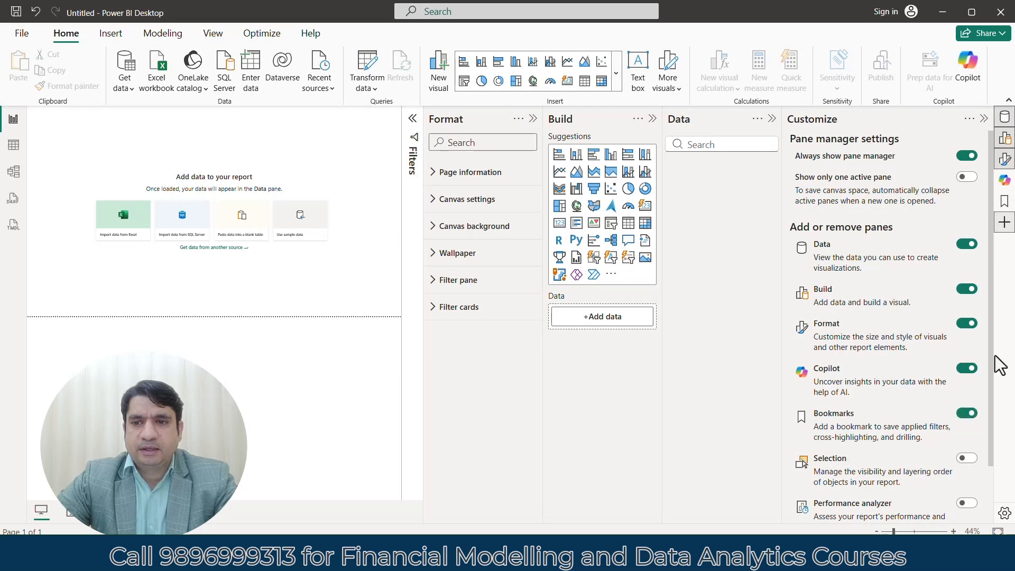
{"action": "left_click", "coordinate": [967, 459]}
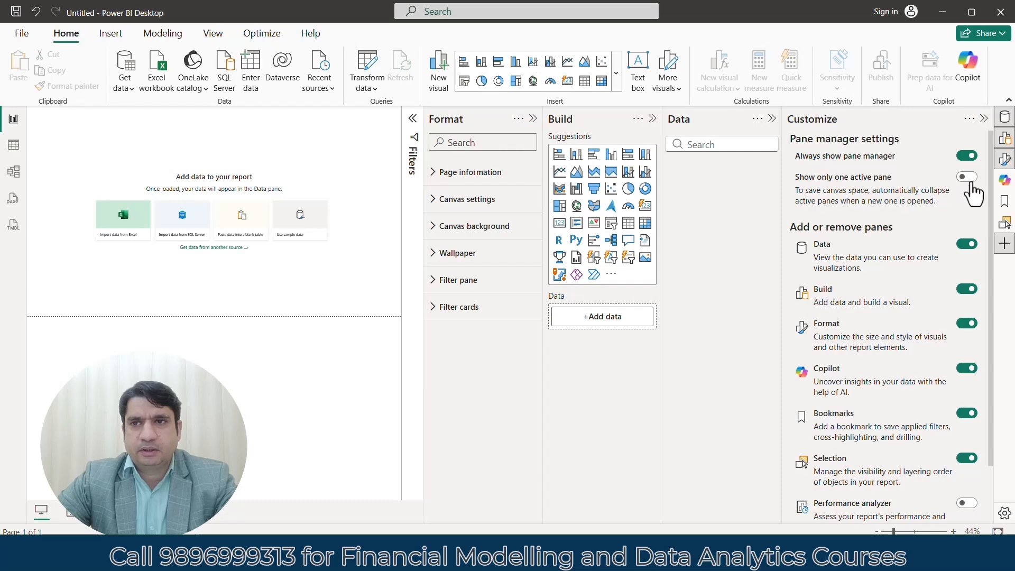
{"action": "left_click", "coordinate": [1005, 243]}
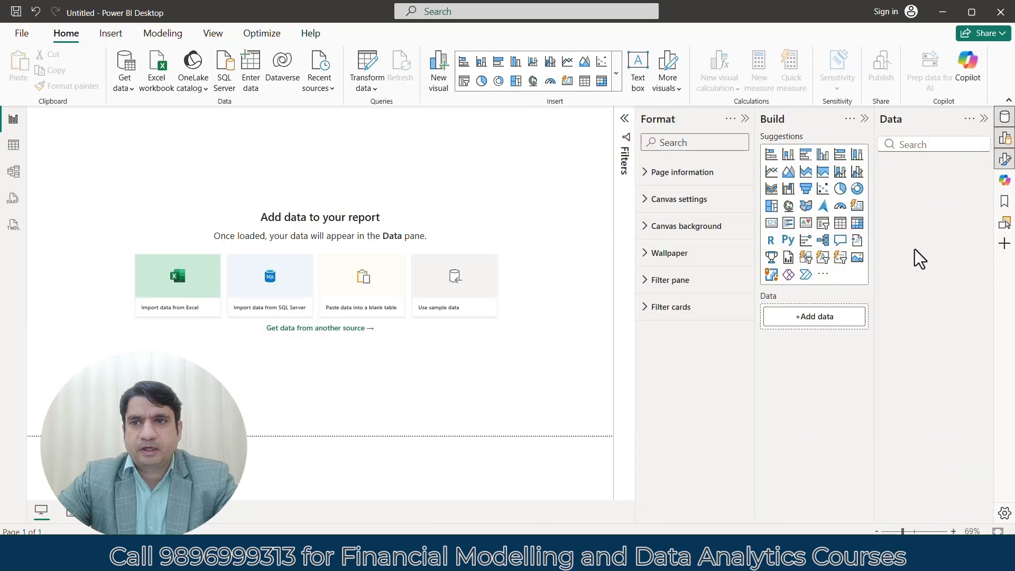
Step: Open the Copilot and Bookmarks panes alongside the Format, Build and Data panes
{"action": "left_click", "coordinate": [1005, 180]}
{"action": "left_click", "coordinate": [1004, 201]}
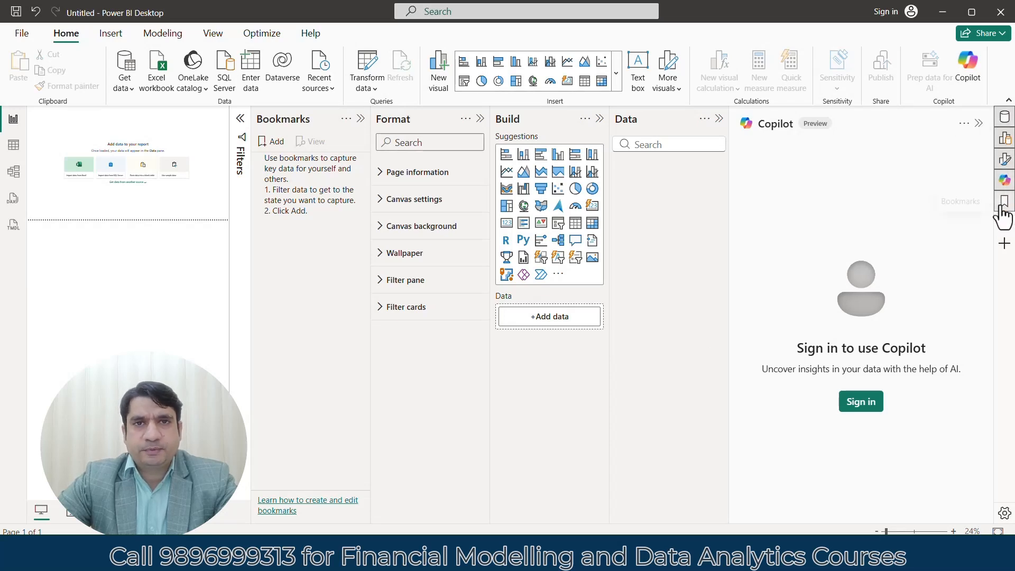
Step: Collapse the Data, Build, Format, Copilot and Bookmarks panes to clear the space beside the canvas
{"action": "left_click", "coordinate": [1004, 122]}
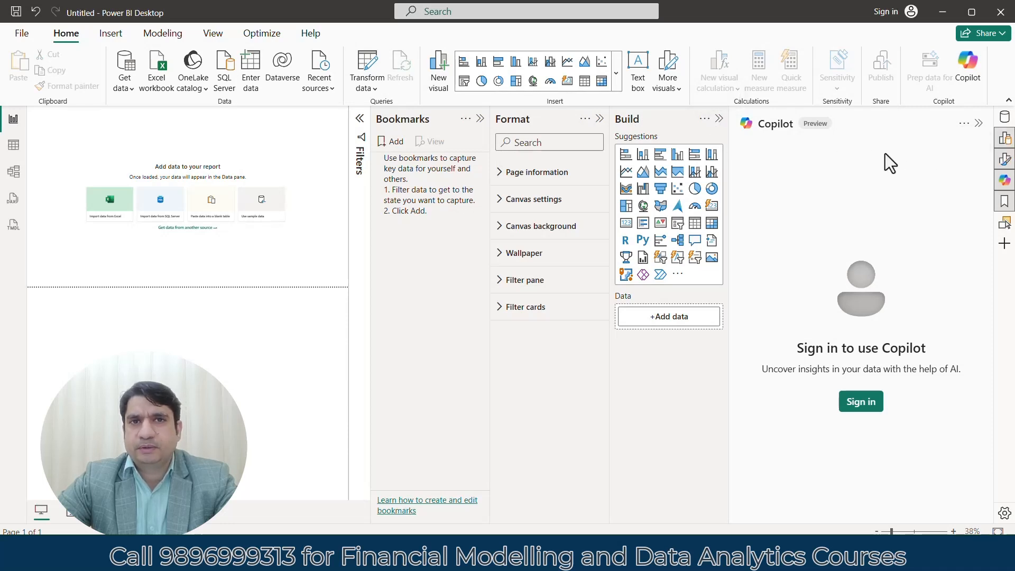
{"action": "left_click", "coordinate": [720, 120]}
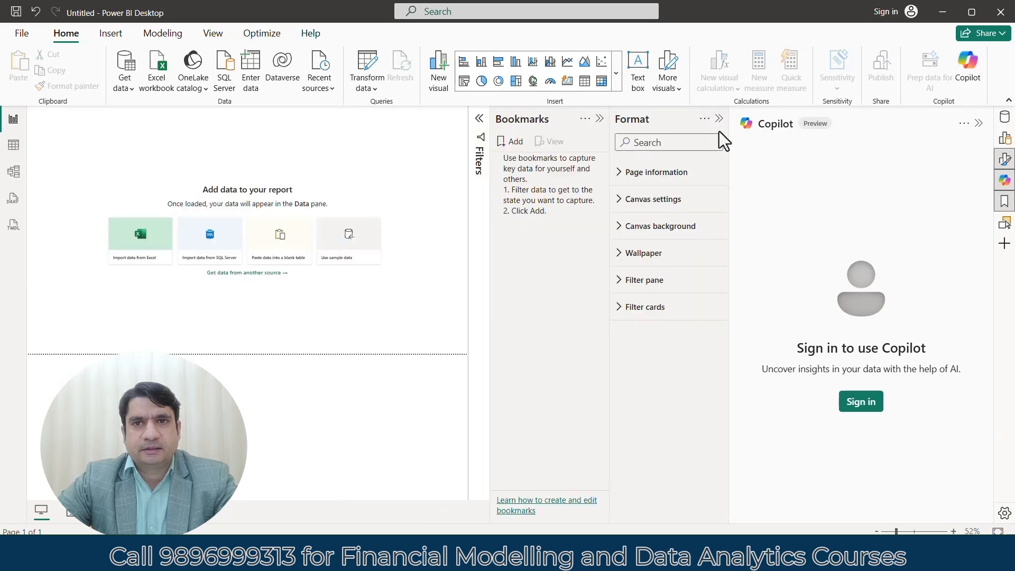
{"action": "left_click", "coordinate": [1004, 159]}
{"action": "left_click", "coordinate": [1005, 182]}
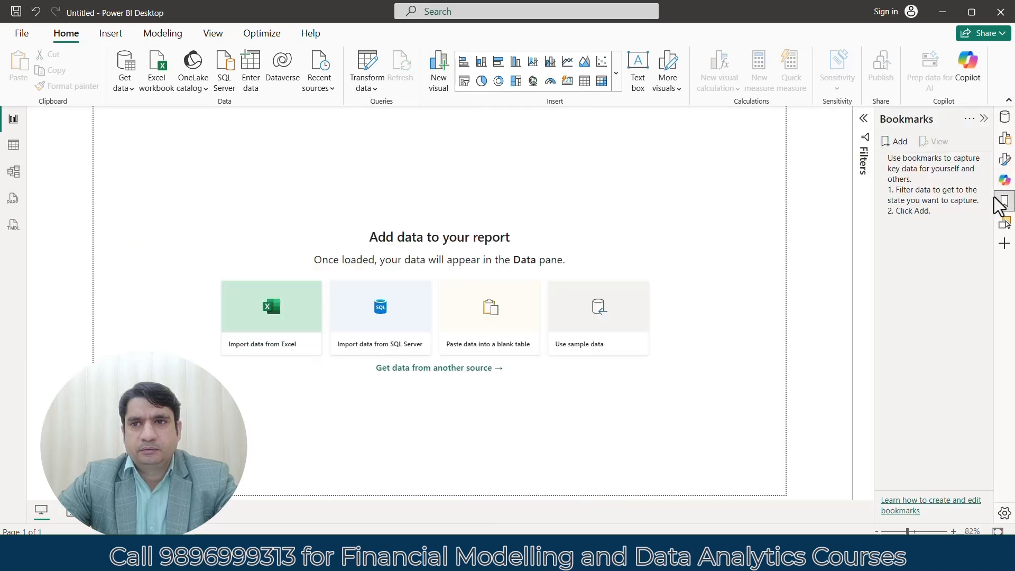
{"action": "left_click", "coordinate": [1005, 201]}
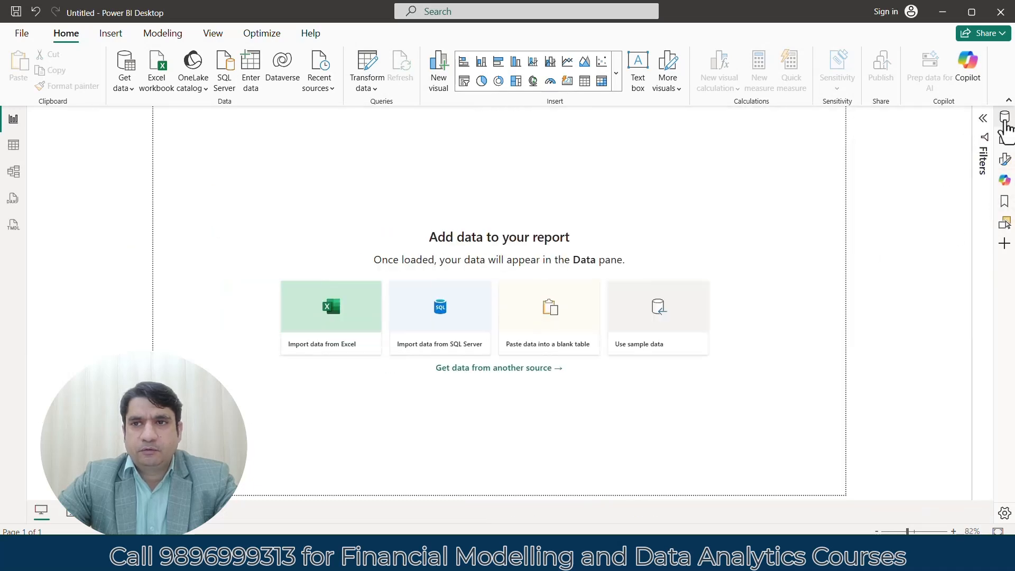
Step: Open the Data and Build panes, and turn on Show only one active pane in the pane manager settings
{"action": "left_click", "coordinate": [1004, 118]}
{"action": "left_click", "coordinate": [1005, 139]}
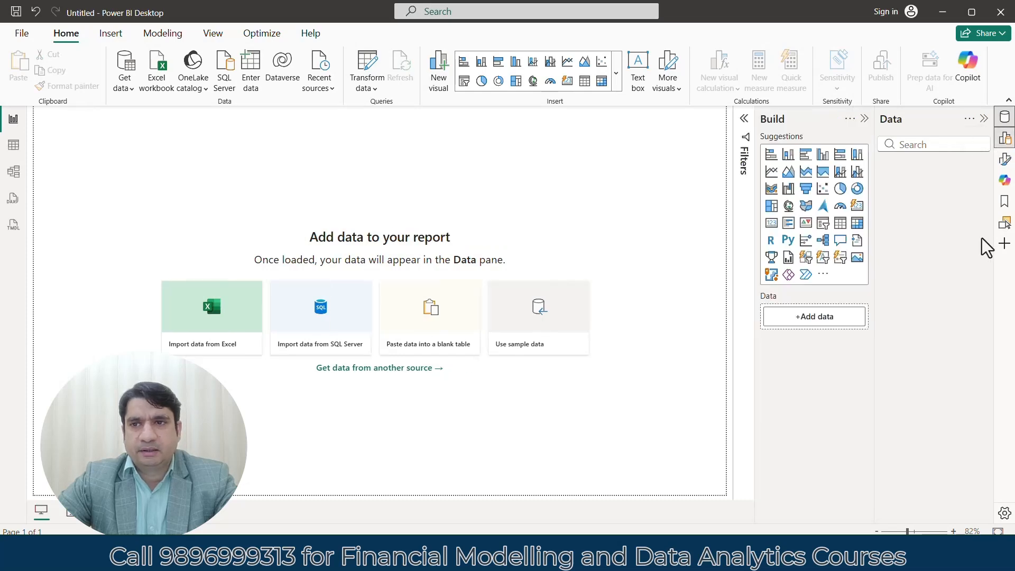
{"action": "left_click", "coordinate": [1005, 245]}
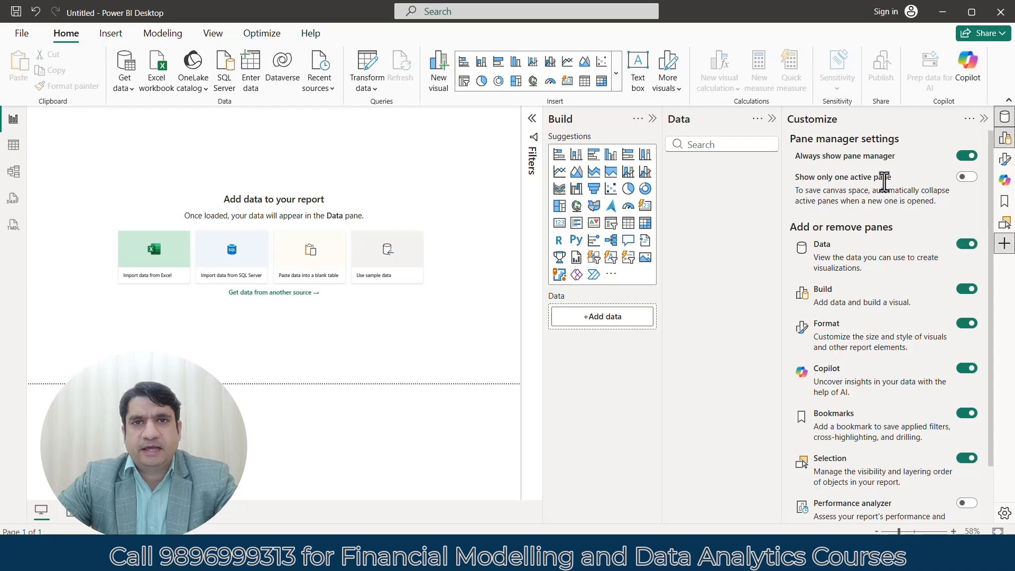
{"action": "left_click", "coordinate": [967, 178]}
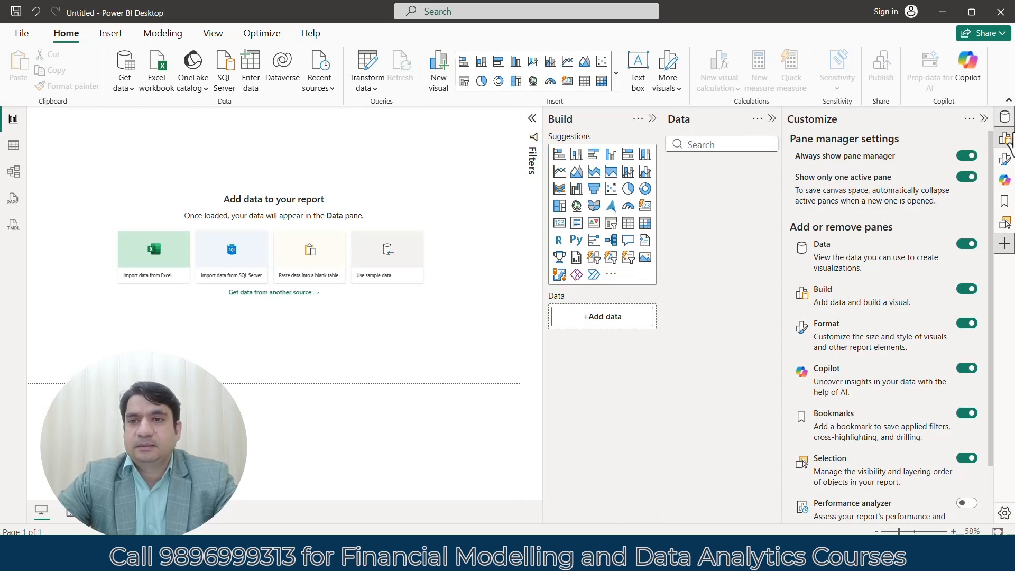
{"action": "left_click", "coordinate": [1004, 245]}
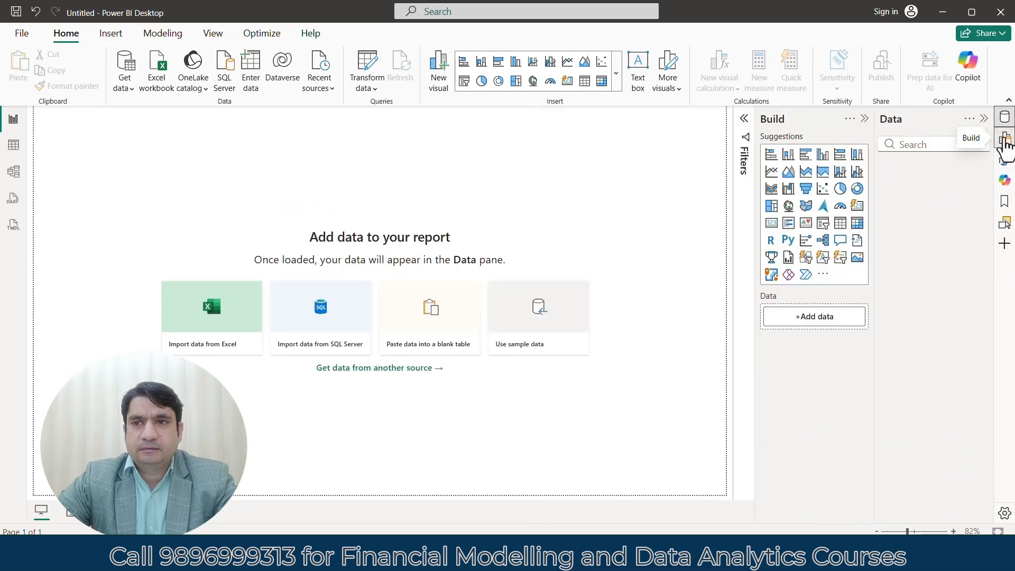
Step: Collapse the Build and Data panes, and view the Data, Build, Format and Copilot panes one at a time
{"action": "left_click", "coordinate": [1005, 140]}
{"action": "left_click", "coordinate": [985, 118]}
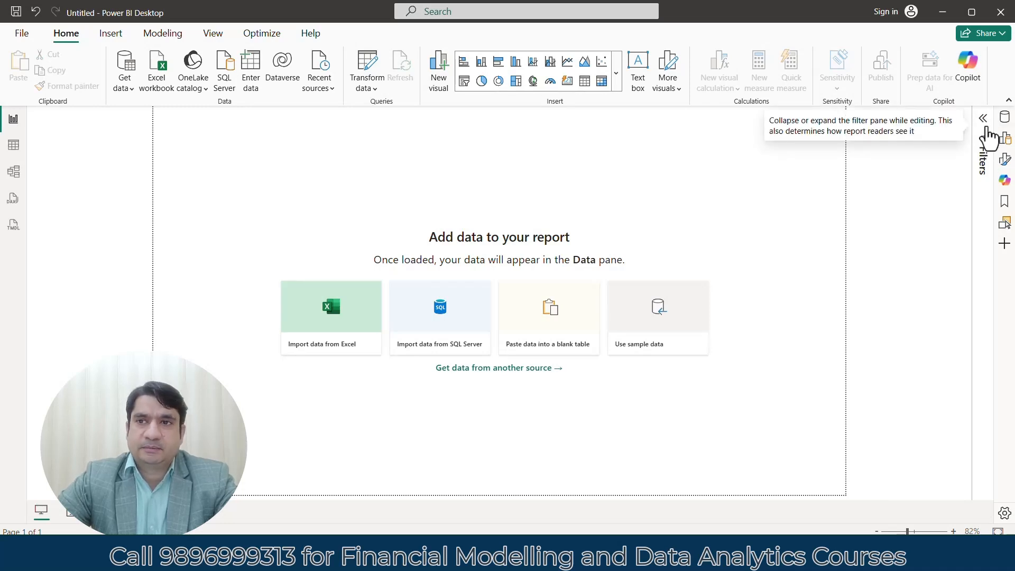
{"action": "left_click", "coordinate": [1005, 117]}
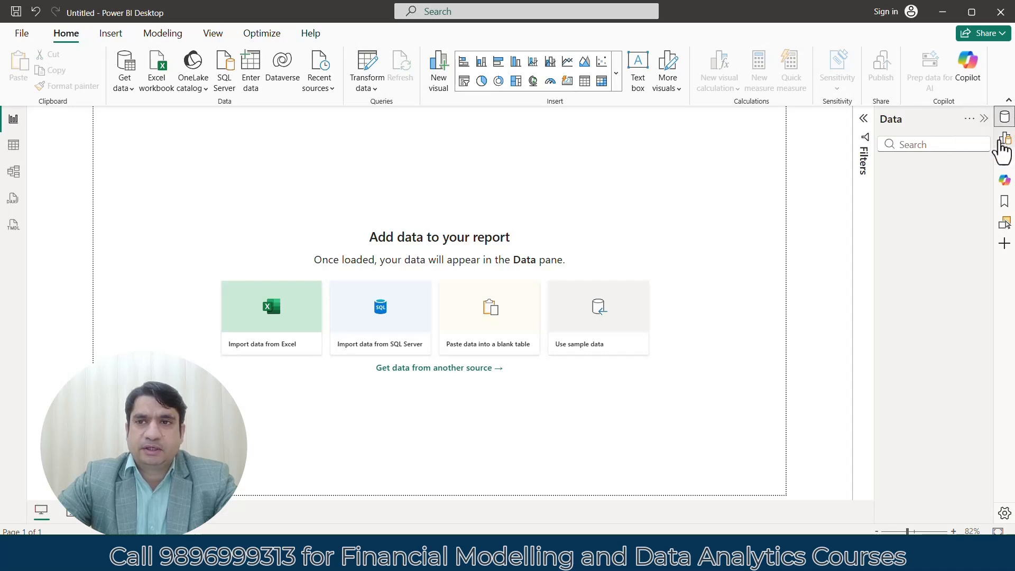
{"action": "left_click", "coordinate": [1004, 139]}
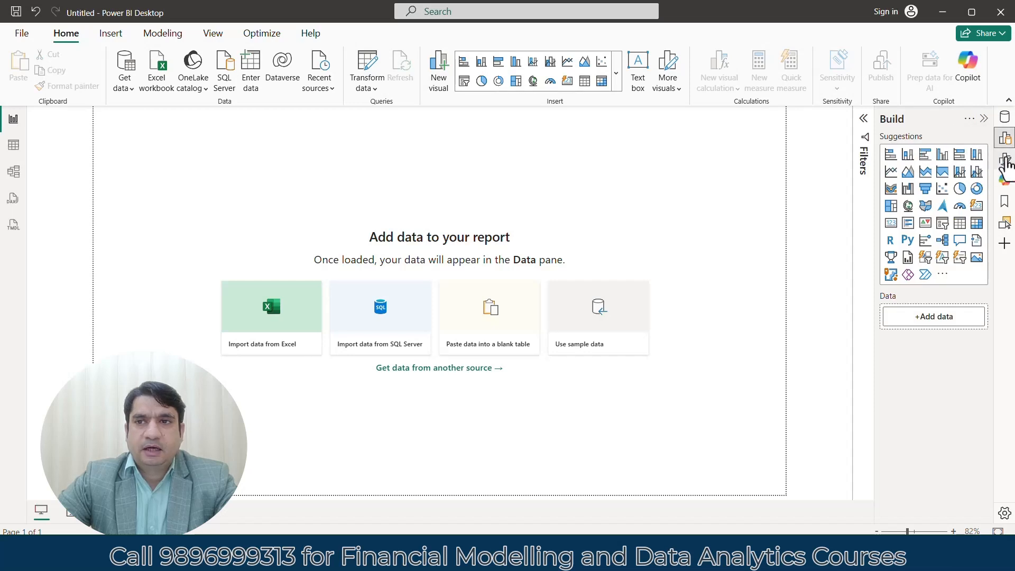
{"action": "left_click", "coordinate": [1005, 160]}
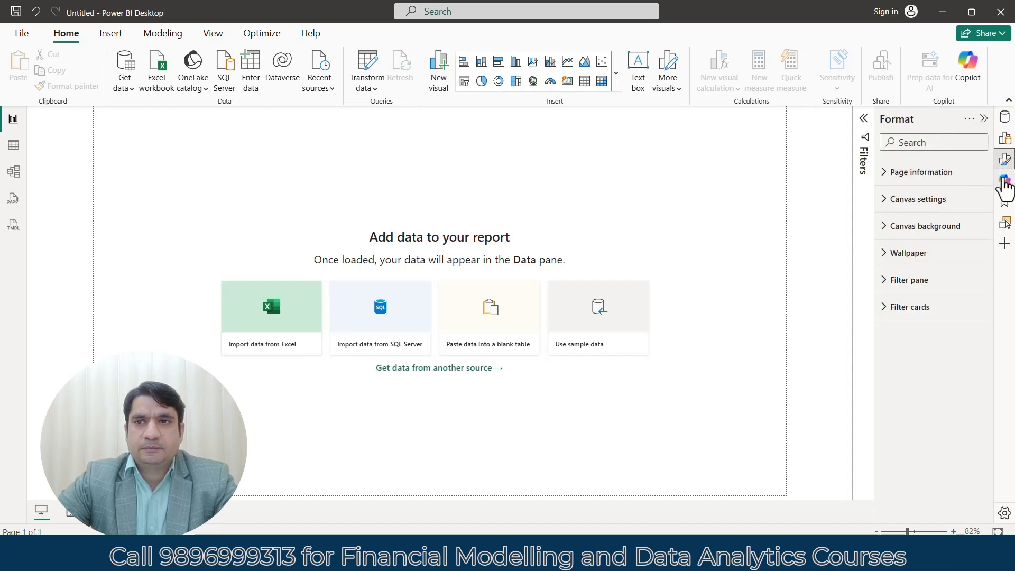
{"action": "left_click", "coordinate": [1004, 181]}
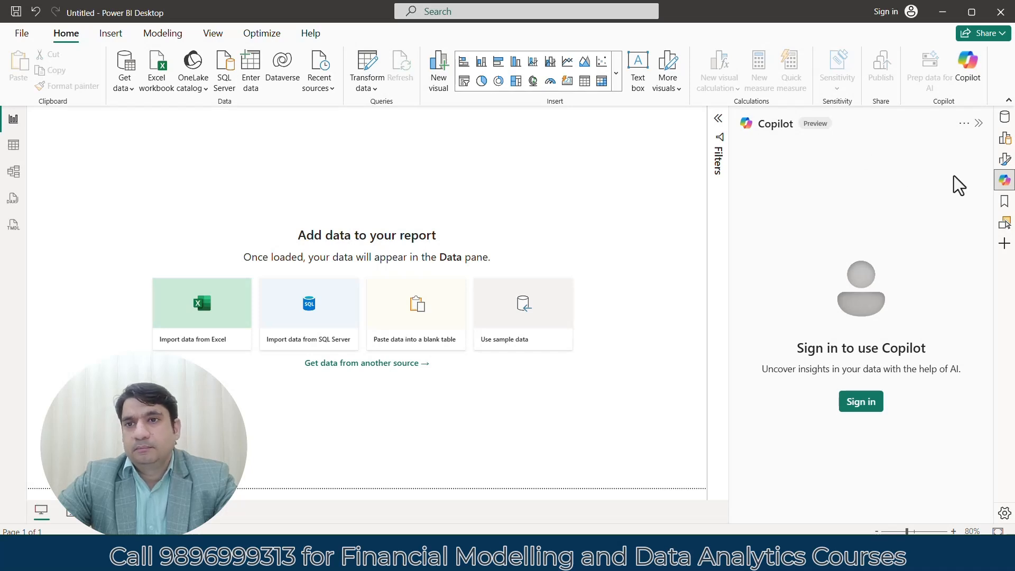
Step: Turn off Show only one active pane in the pane manager settings and close those settings
{"action": "left_click", "coordinate": [1005, 245]}
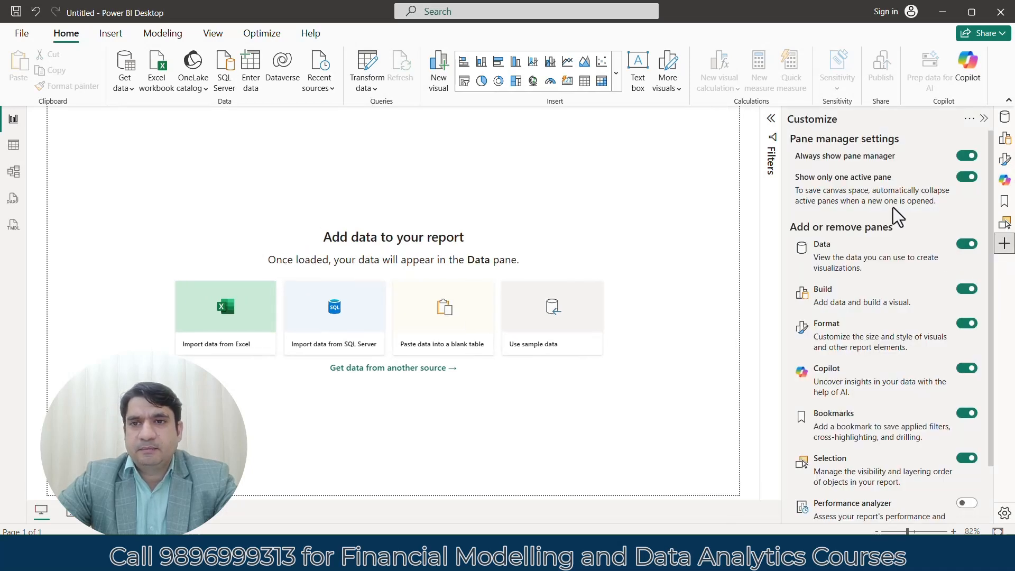
{"action": "left_click", "coordinate": [967, 177]}
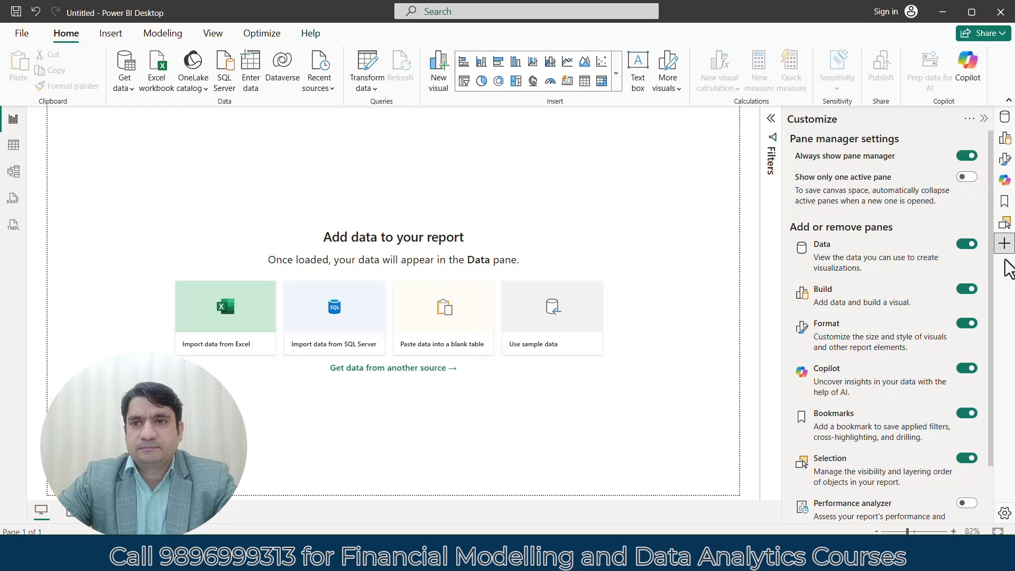
{"action": "left_click", "coordinate": [1005, 243]}
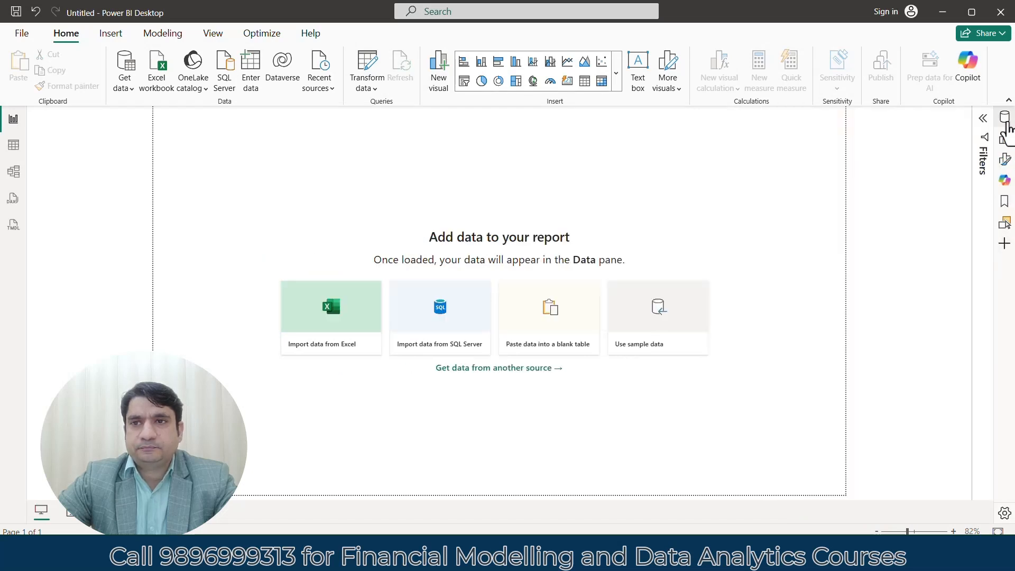
Step: Open the Data, Build, Format, Copilot and Bookmarks panes side by side
{"action": "left_click", "coordinate": [1004, 117]}
{"action": "left_click", "coordinate": [1003, 148]}
{"action": "left_click", "coordinate": [1005, 162]}
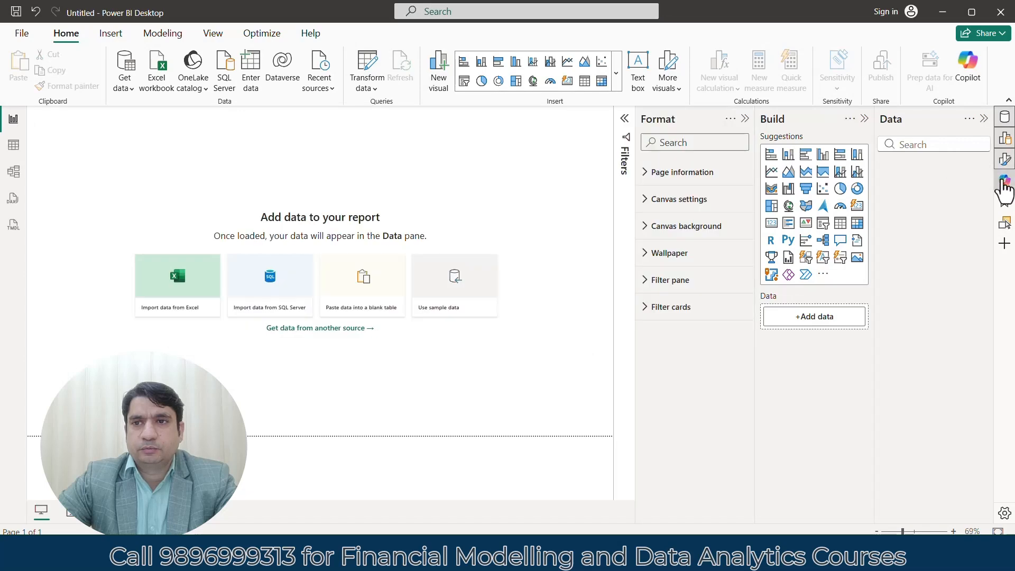
{"action": "left_click", "coordinate": [1004, 181]}
{"action": "left_click", "coordinate": [1002, 208]}
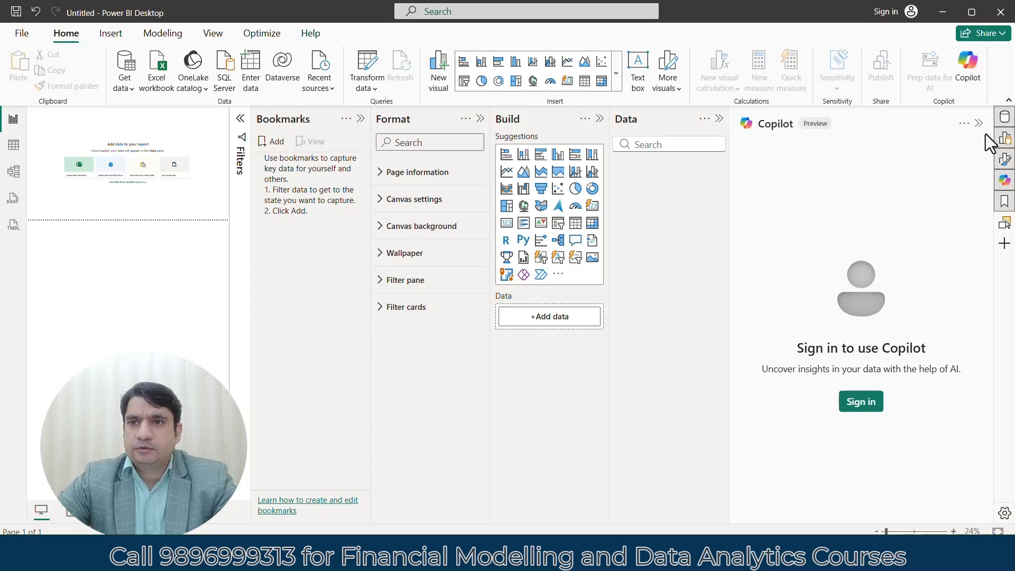
Step: Remove Bookmarks, Selection and Copilot from the pane switcher through its customization settings, and close those settings
{"action": "left_click", "coordinate": [1004, 243]}
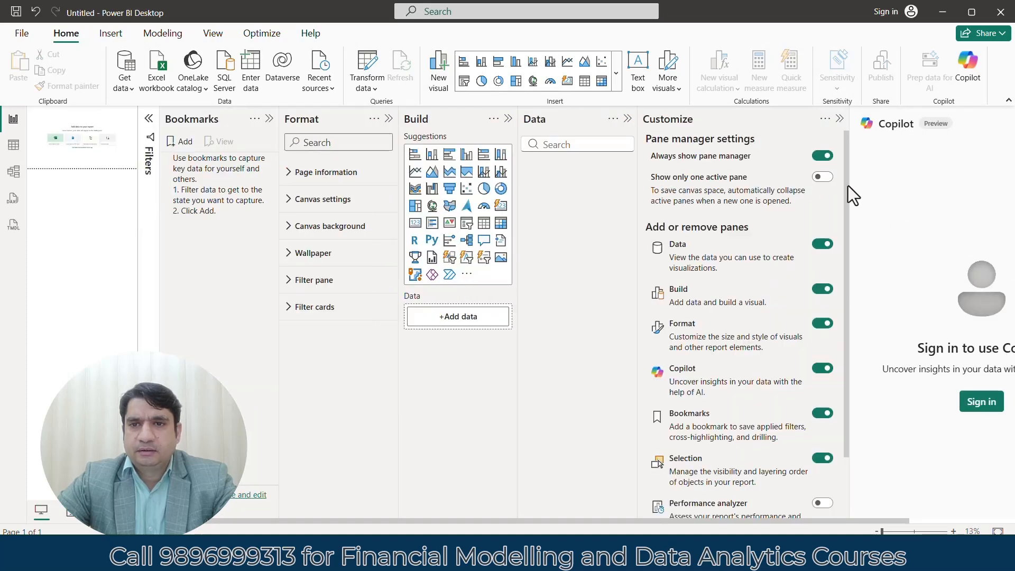
{"action": "scroll", "coordinate": [836, 262], "scroll_direction": "down", "scroll_amount": 3}
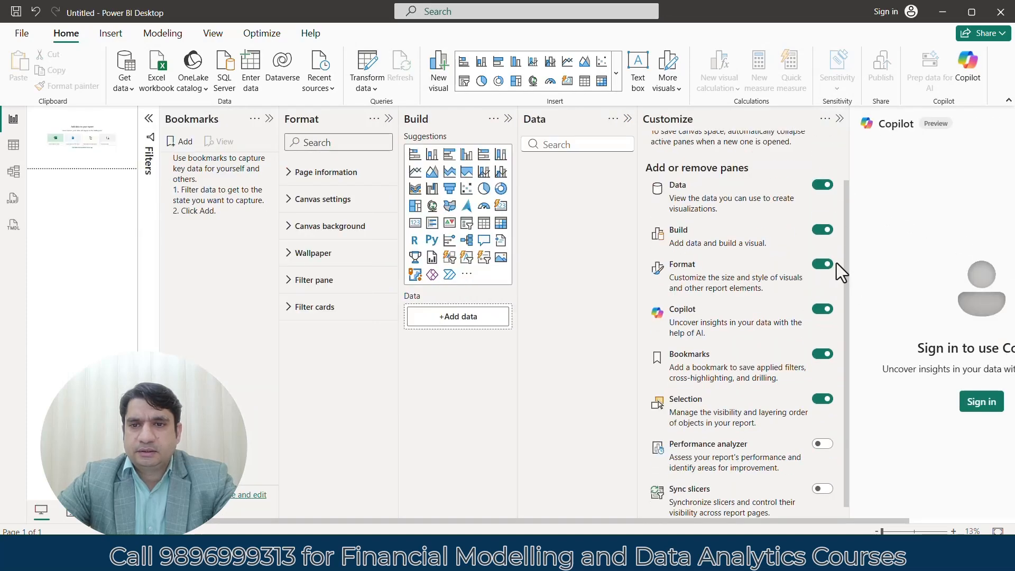
{"action": "left_click", "coordinate": [823, 341]}
{"action": "left_click", "coordinate": [705, 297]}
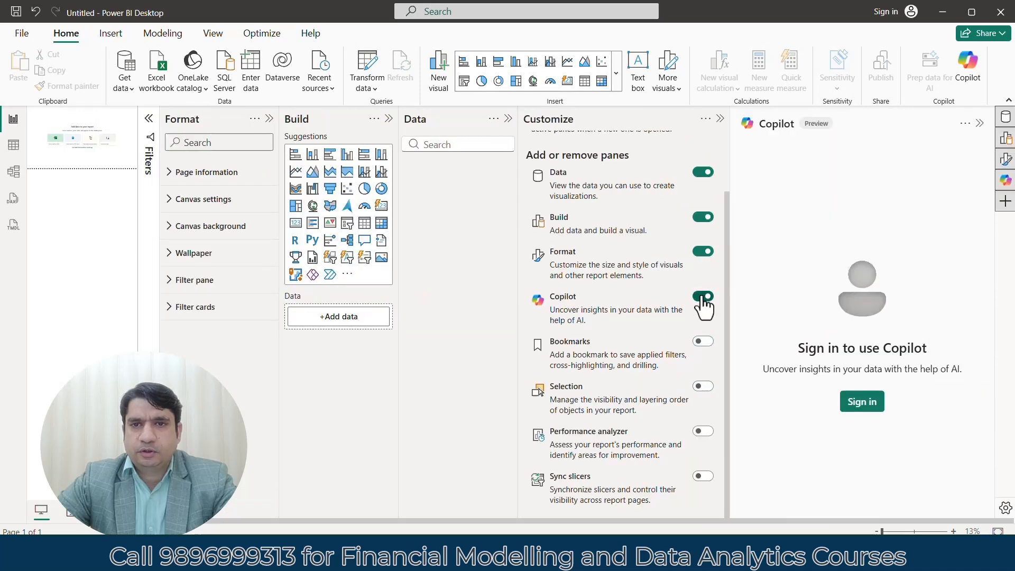
{"action": "left_click", "coordinate": [1005, 180]}
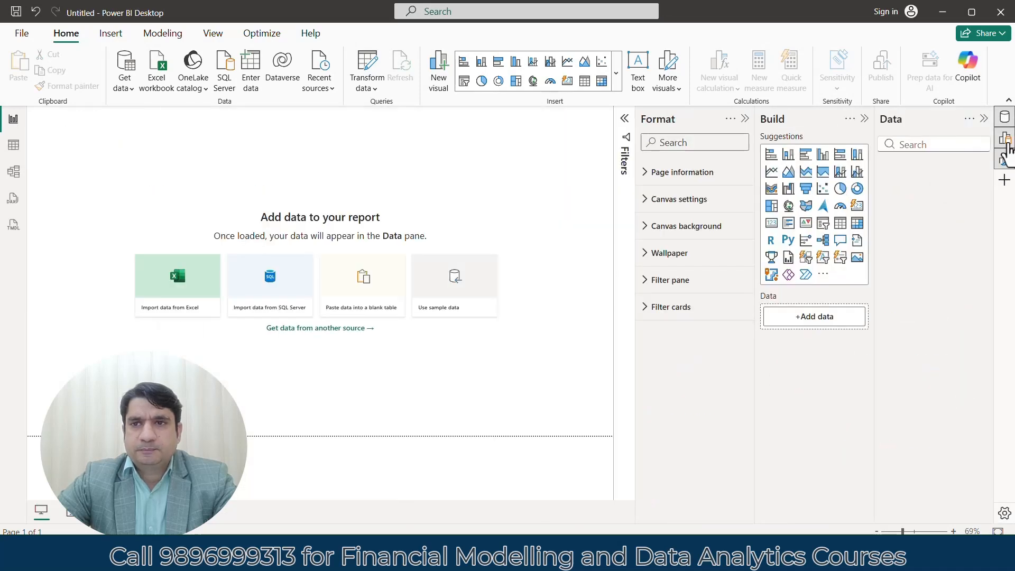
Step: Review the pane customization settings and expand the Filters pane beside the Format, Build and Data panes
{"action": "left_click", "coordinate": [1005, 179]}
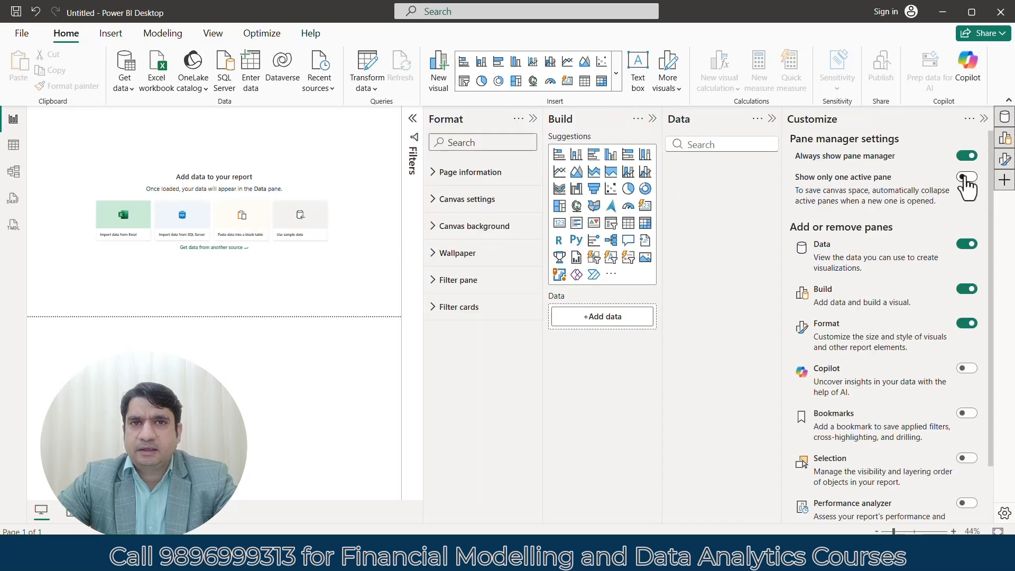
{"action": "left_click", "coordinate": [1005, 180]}
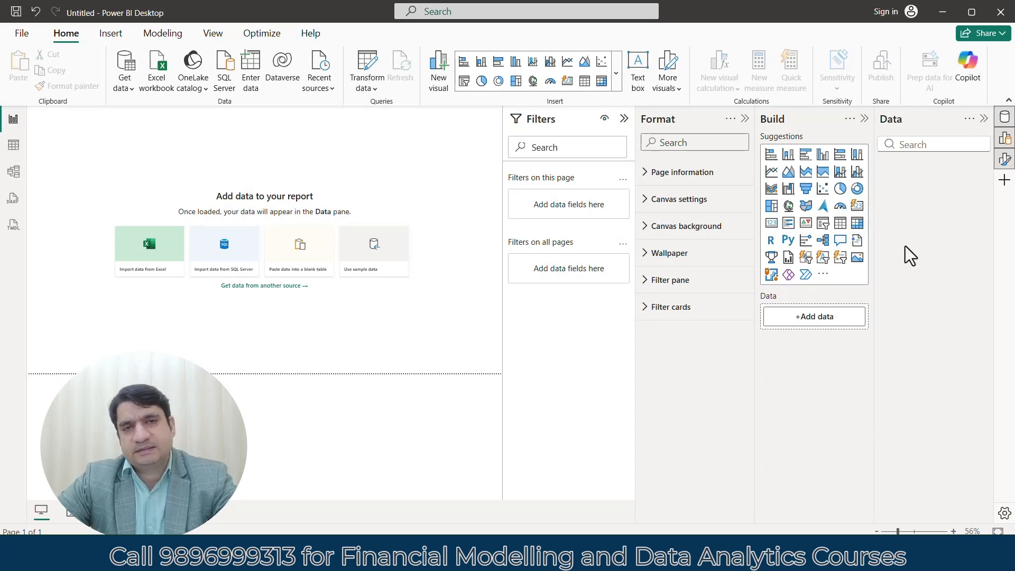
{"action": "left_click", "coordinate": [1005, 180]}
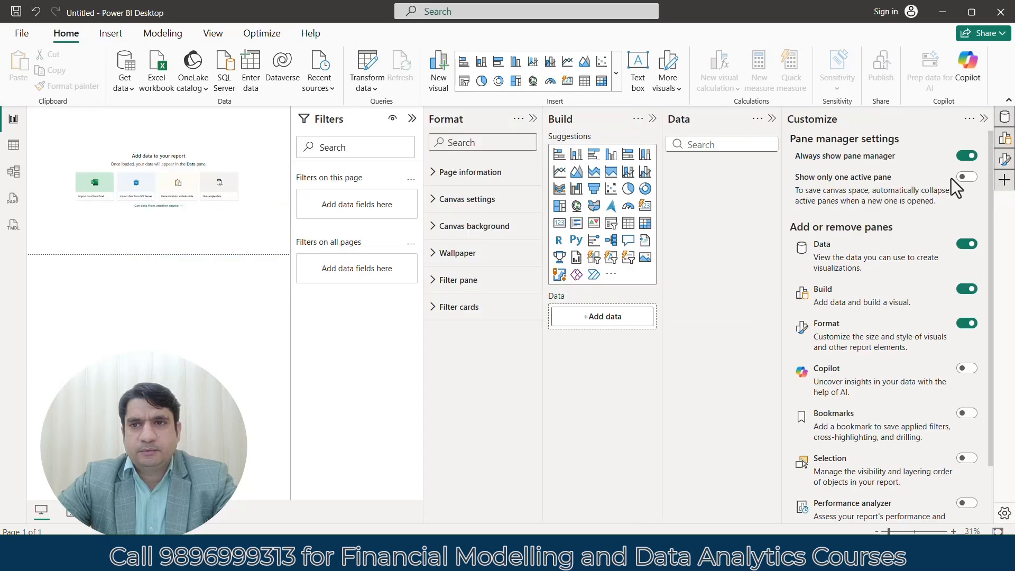
{"action": "left_click", "coordinate": [1005, 180]}
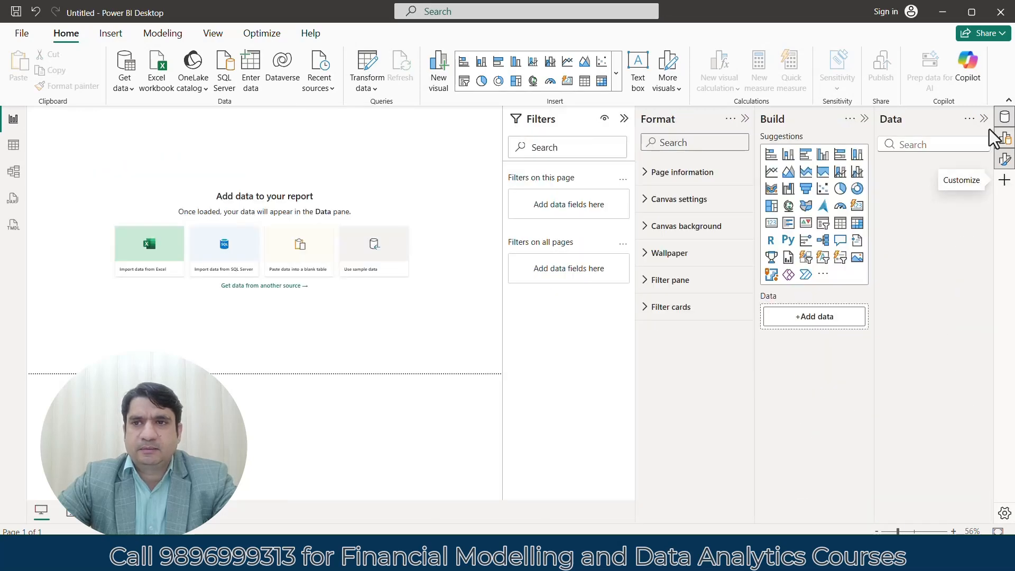
Step: Collapse the Data, Format, Build and Filters panes so only the canvas is in view
{"action": "left_click", "coordinate": [985, 119]}
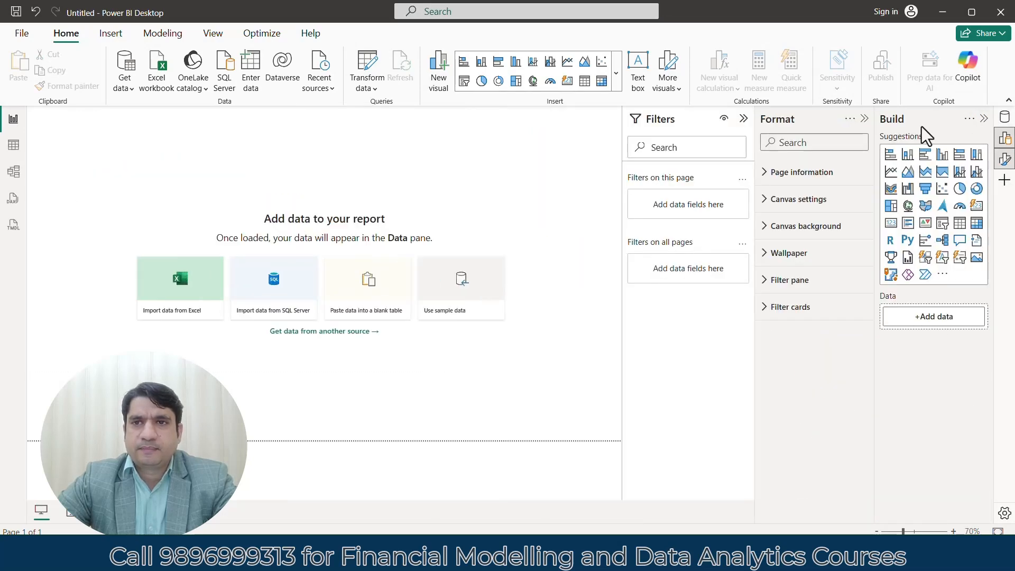
{"action": "left_click", "coordinate": [864, 120]}
{"action": "left_click", "coordinate": [984, 119]}
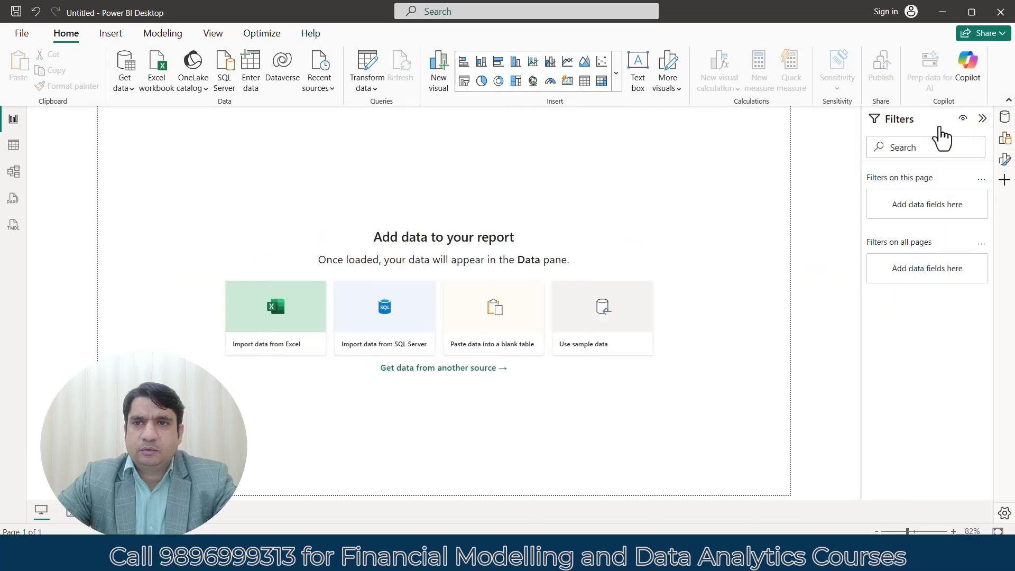
{"action": "left_click", "coordinate": [982, 119]}
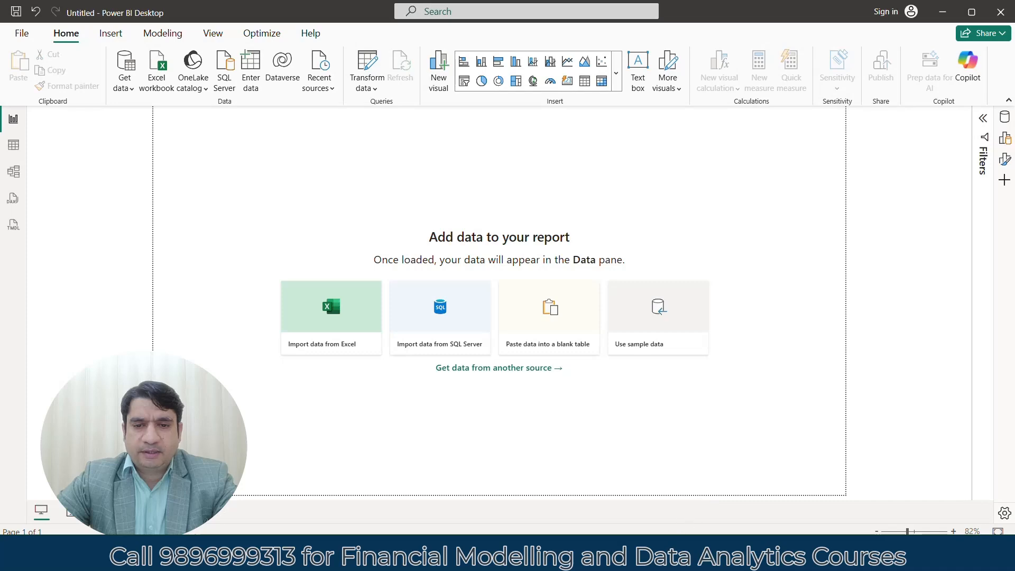
Step: Switch to the Sales Data workbook in Excel and look through its Sales, City and Channel sheets
{"action": "mouse_move", "coordinate": [656, 550]}
{"action": "left_click", "coordinate": [660, 502]}
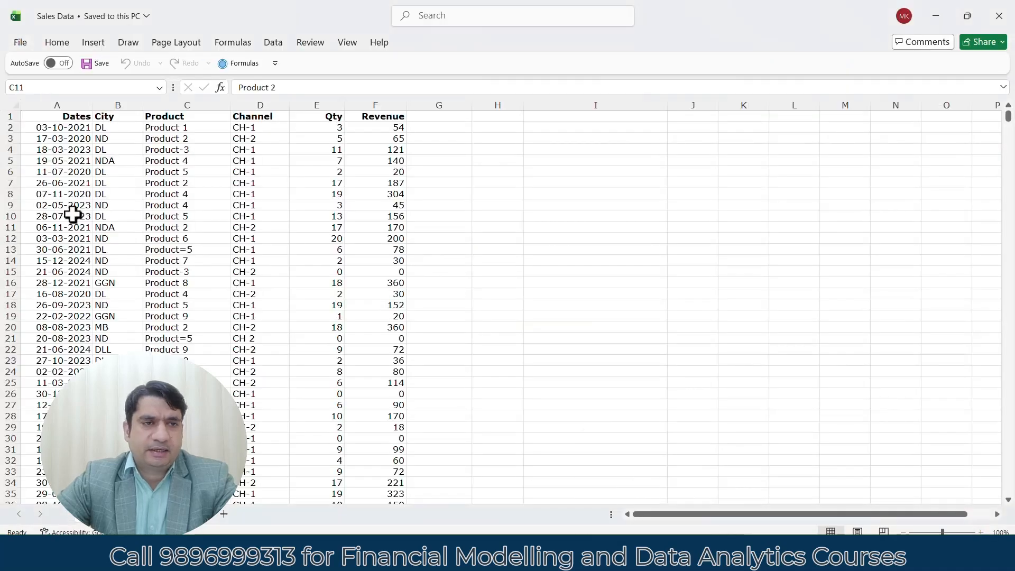
{"action": "left_click_drag", "start_coordinate": [60, 116], "coordinate": [63, 240]}
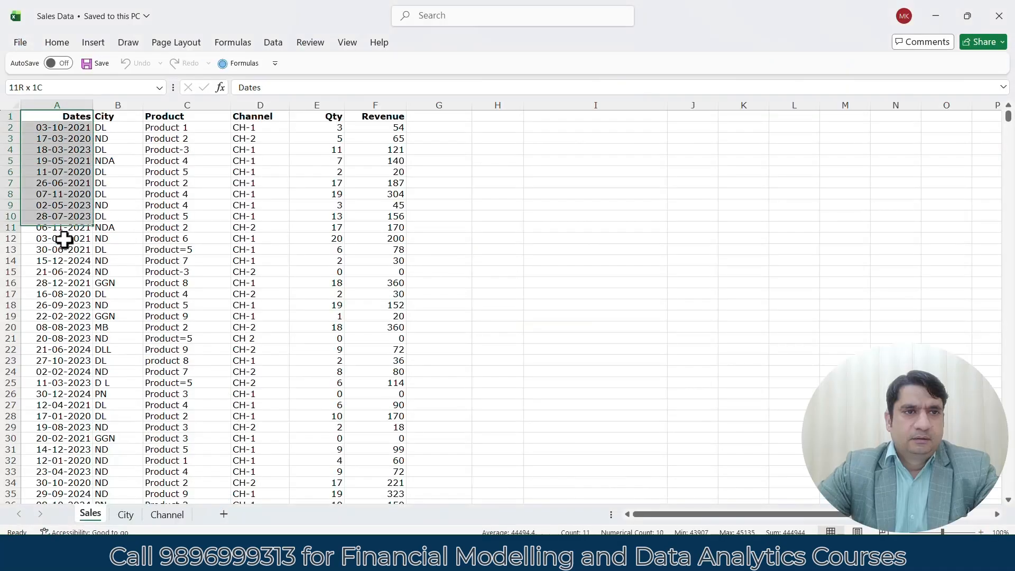
{"action": "left_click", "coordinate": [125, 514]}
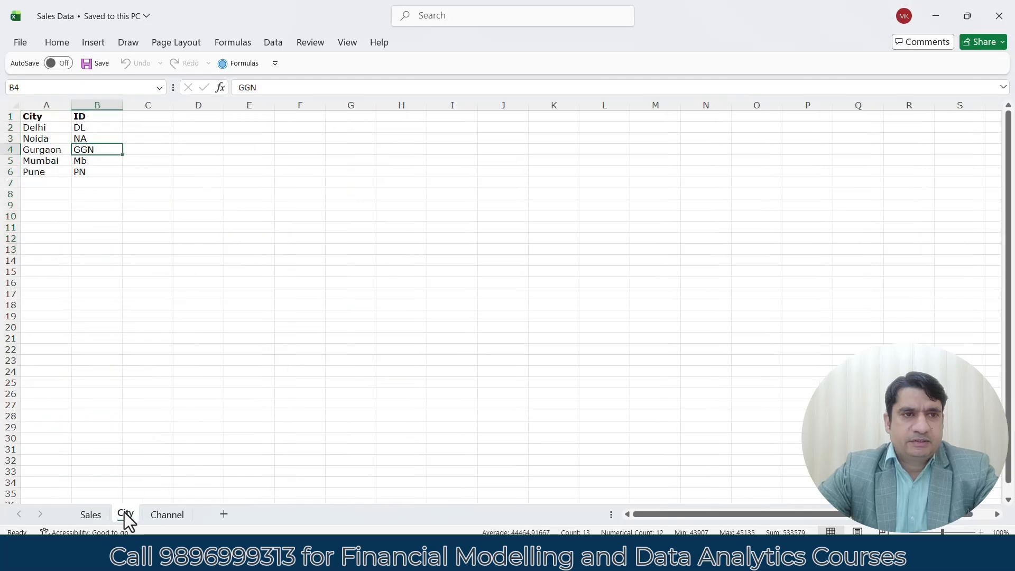
{"action": "left_click", "coordinate": [168, 516]}
{"action": "left_click", "coordinate": [91, 514]}
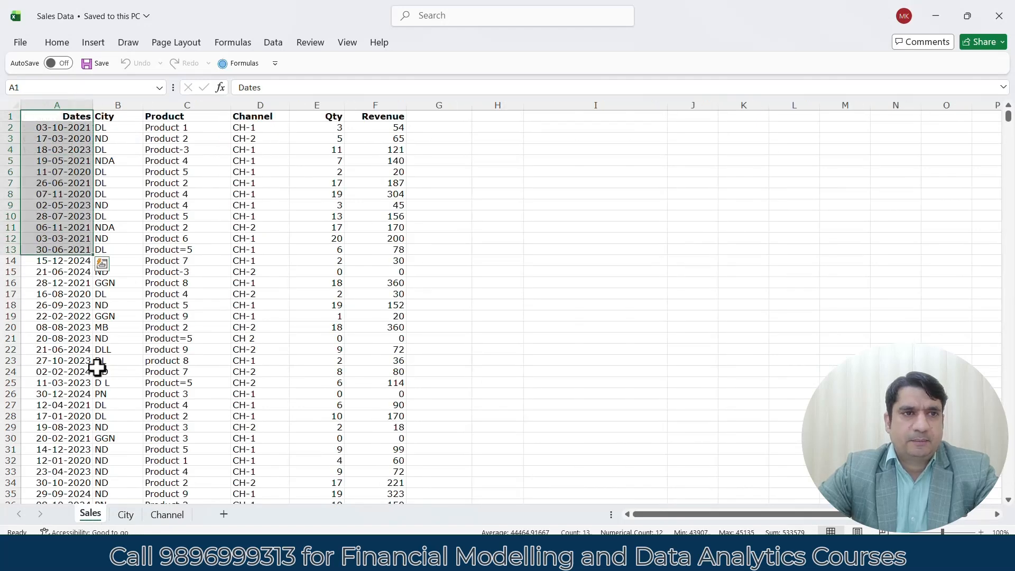
Step: Review the Dates, City, Product, Channel, Qty and Revenue columns of the Sales sheet by selecting each in turn
{"action": "left_click", "coordinate": [73, 105]}
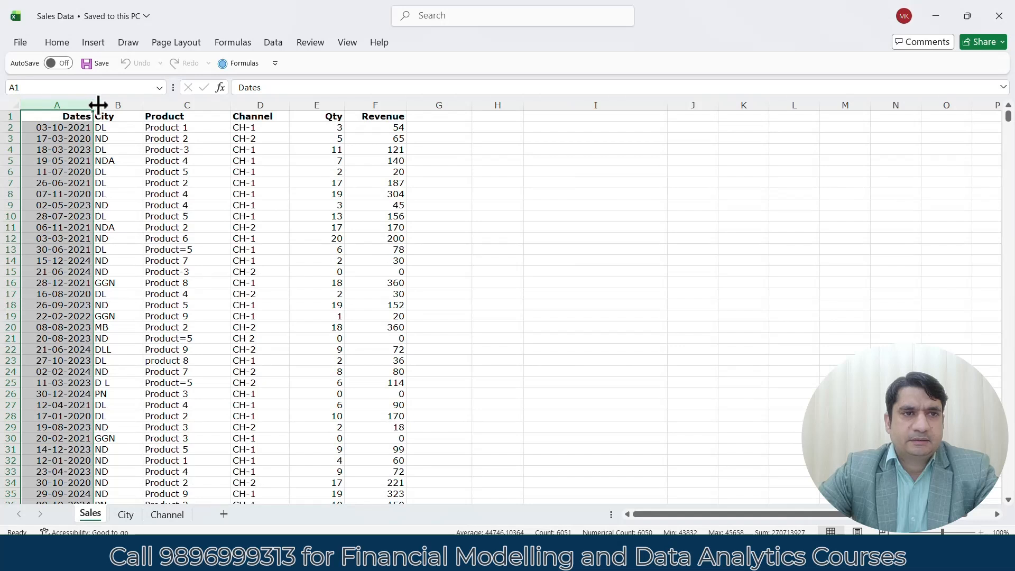
{"action": "left_click", "coordinate": [124, 106], "text": "ctrl"}
{"action": "left_click", "coordinate": [170, 106], "text": "ctrl"}
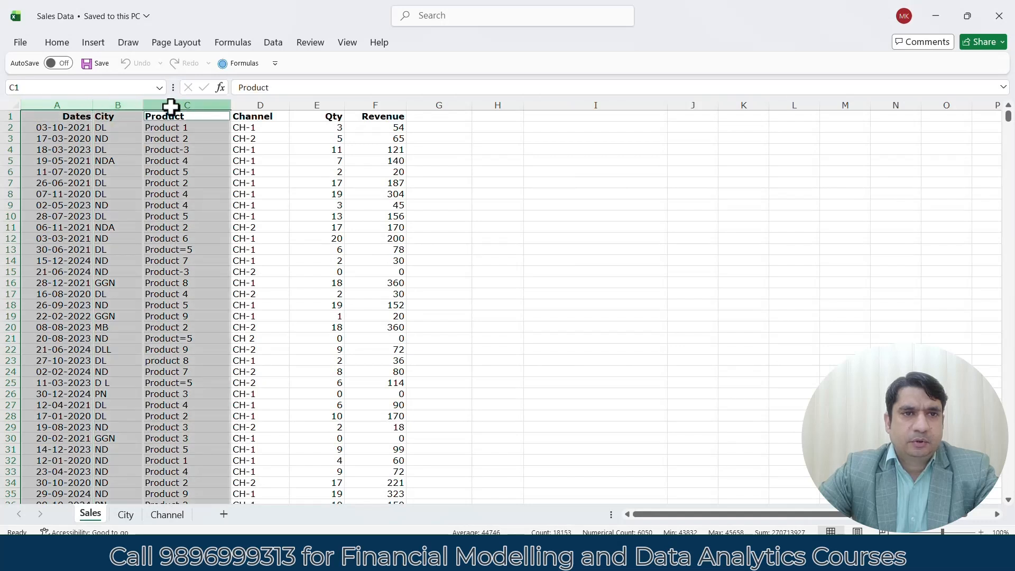
{"action": "left_click", "coordinate": [249, 105], "text": "ctrl"}
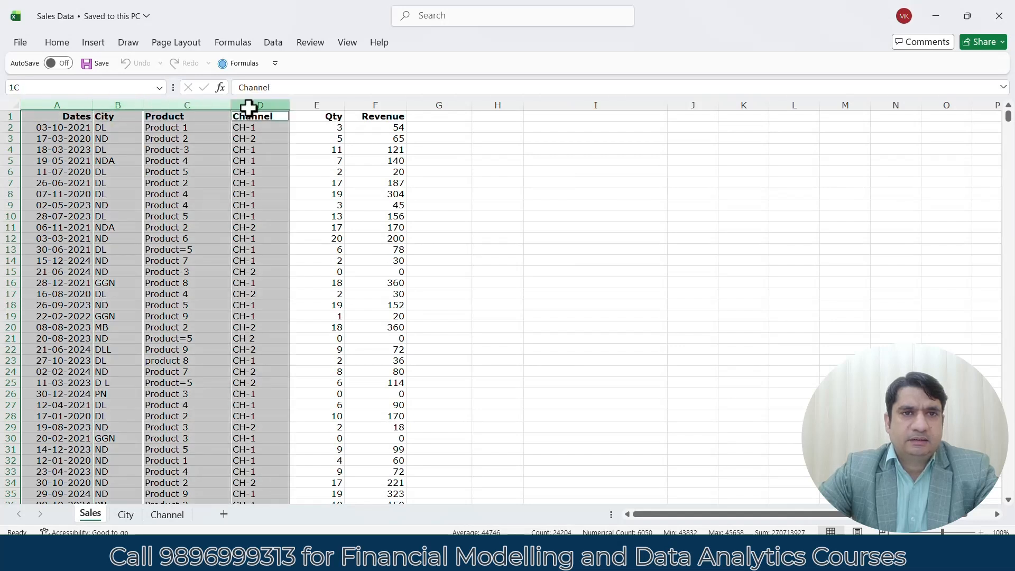
{"action": "left_click", "coordinate": [311, 104], "text": "ctrl"}
{"action": "left_click", "coordinate": [385, 104], "text": "ctrl"}
{"action": "left_click", "coordinate": [159, 150]}
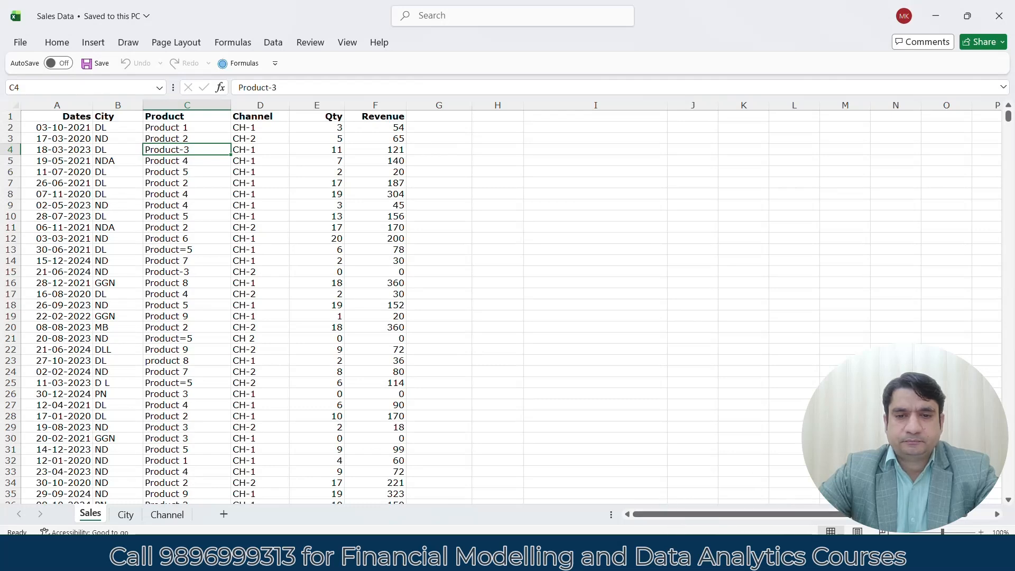
Step: Switch to Power BI Desktop and review the File, Database, Microsoft Fabric, Power Platform, Azure and Other connector categories in Get Data
{"action": "mouse_move", "coordinate": [625, 558]}
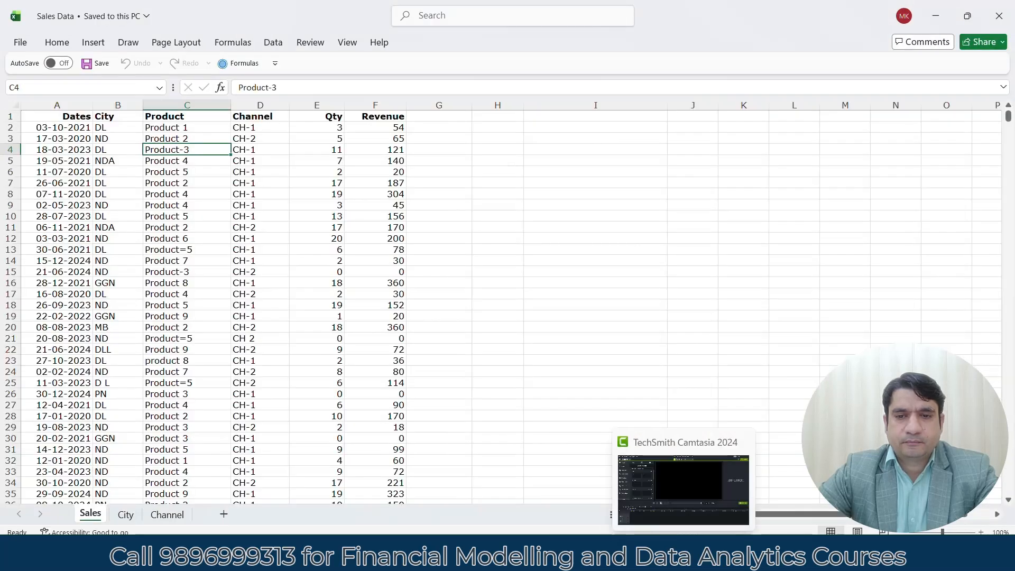
{"action": "left_click", "coordinate": [746, 557]}
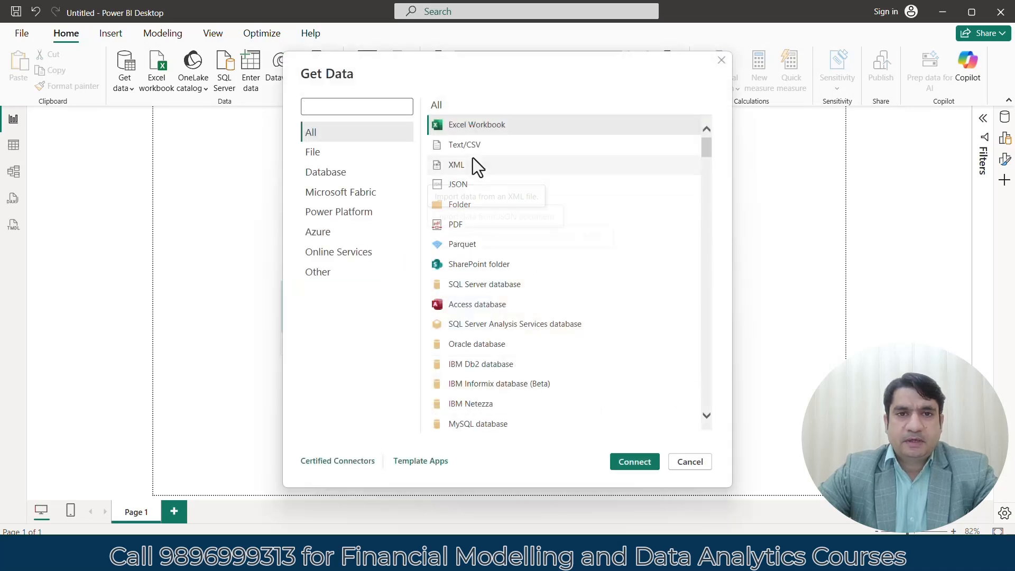
{"action": "mouse_move", "coordinate": [706, 146]}
{"action": "left_mouse_down"}
{"action": "mouse_move", "coordinate": [701, 399]}
{"action": "mouse_move", "coordinate": [696, 150]}
{"action": "left_mouse_up"}
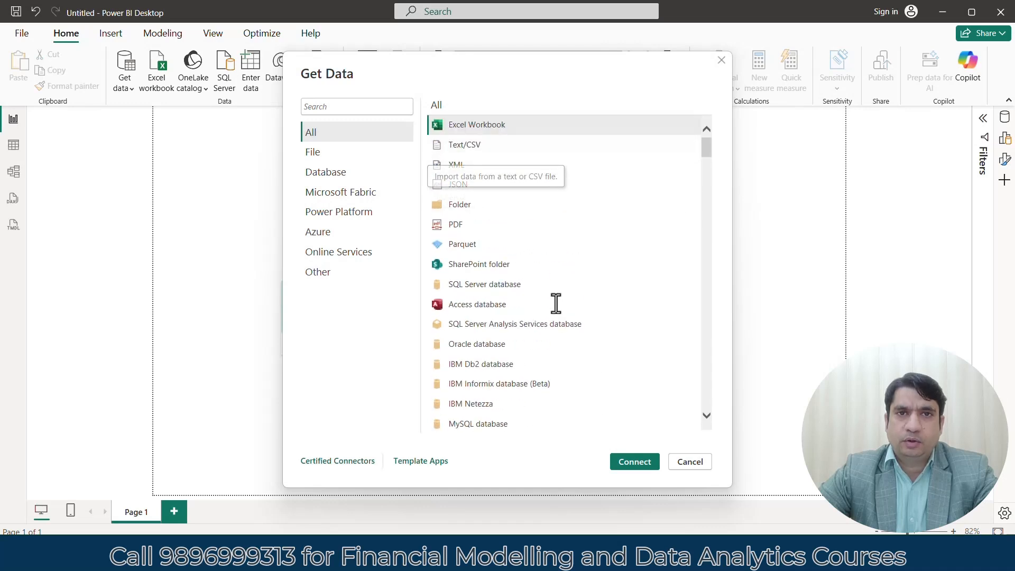
{"action": "left_click", "coordinate": [328, 152]}
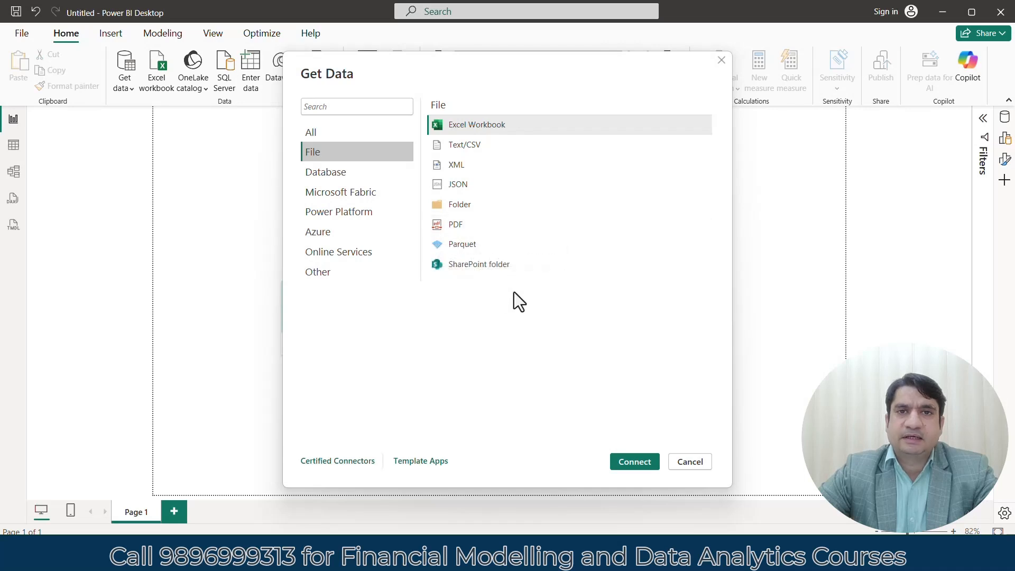
{"action": "left_click", "coordinate": [325, 172]}
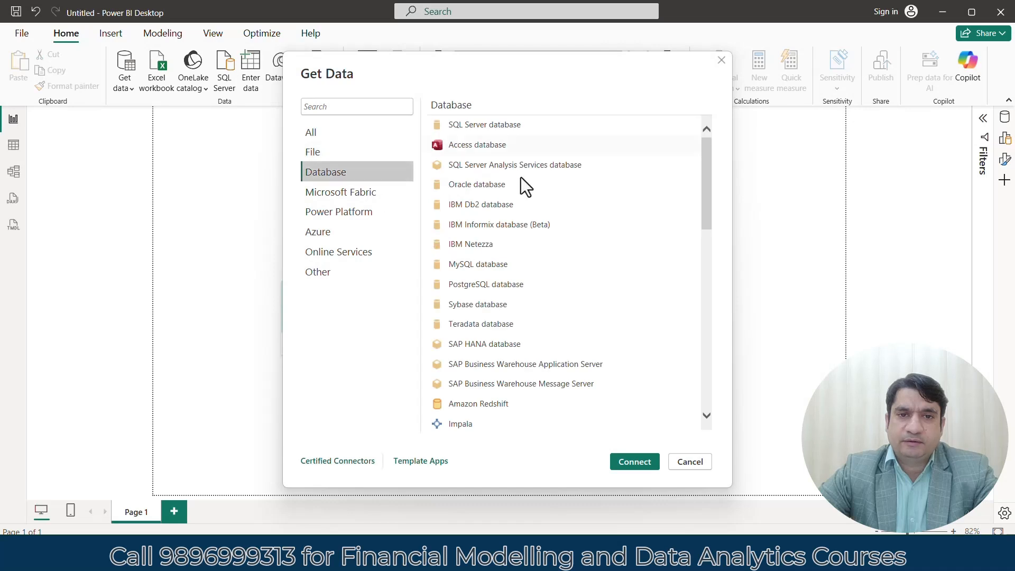
{"action": "left_click", "coordinate": [328, 195]}
{"action": "left_click", "coordinate": [316, 214]}
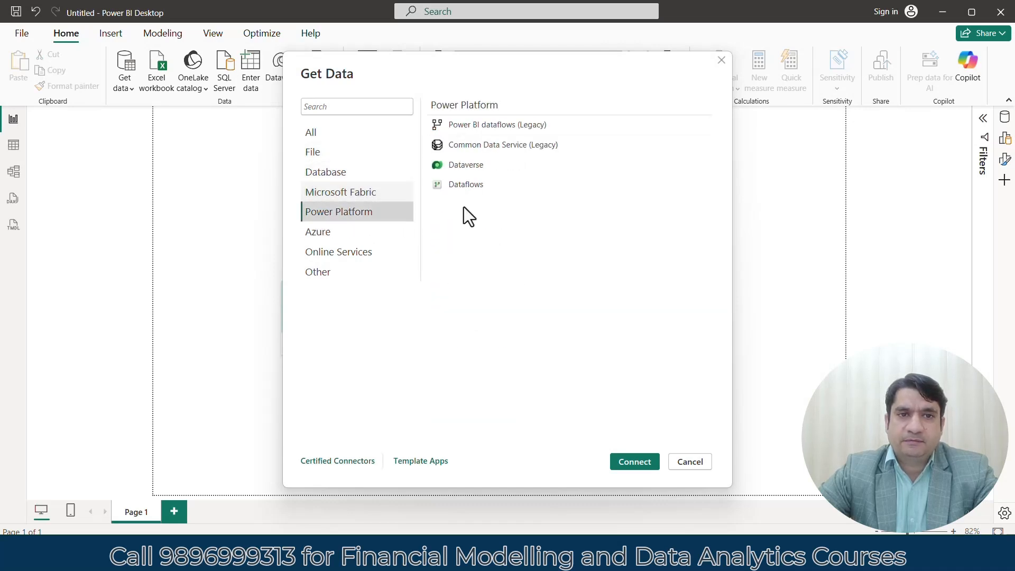
{"action": "left_click", "coordinate": [331, 235]}
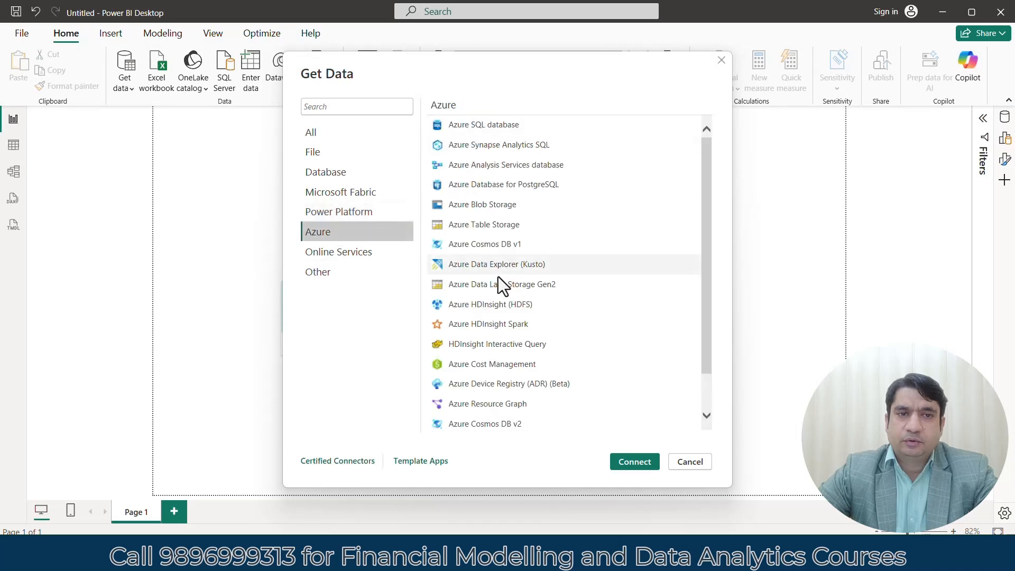
{"action": "left_click", "coordinate": [341, 275]}
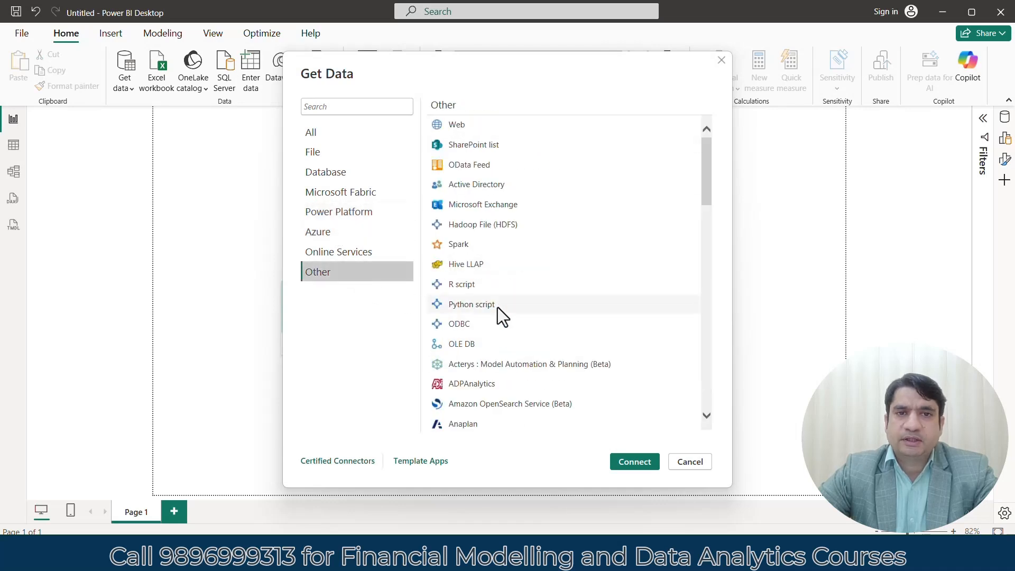
Step: Look through the complete list of data connectors, and close Get Data without connecting to a source
{"action": "left_click", "coordinate": [347, 138]}
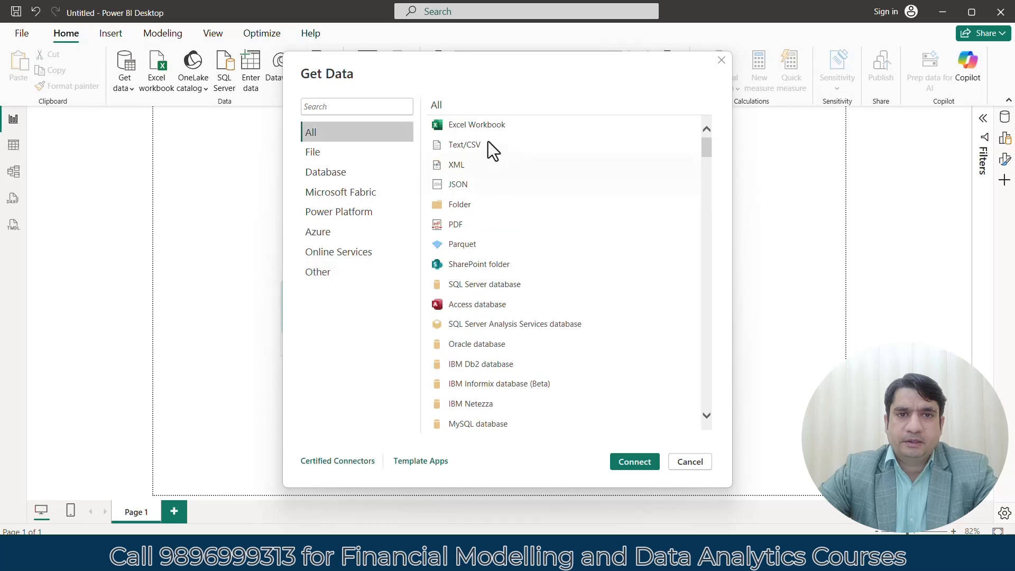
{"action": "scroll", "coordinate": [710, 417], "scroll_direction": "down", "scroll_amount": 10}
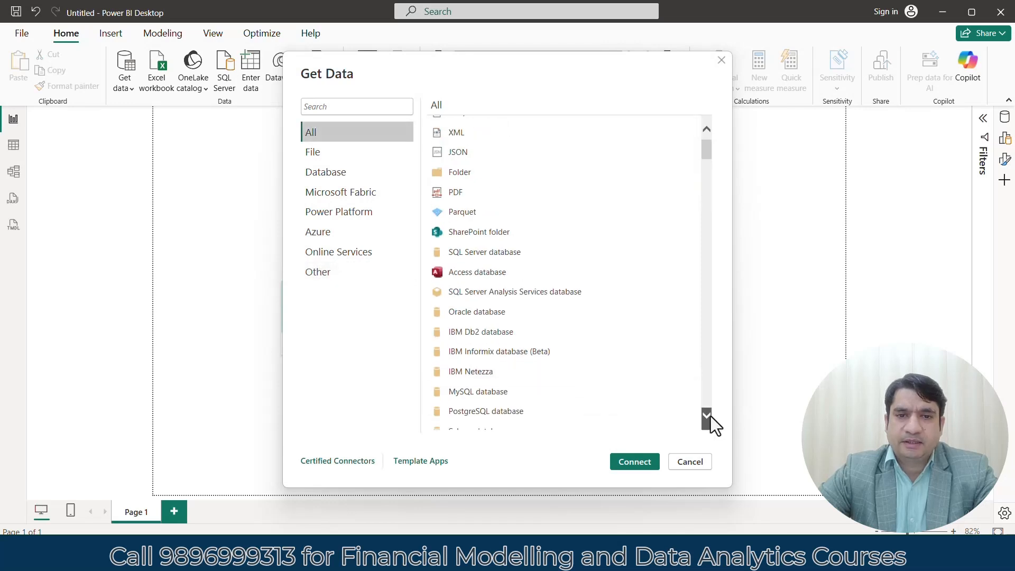
{"action": "left_click", "coordinate": [709, 416]}
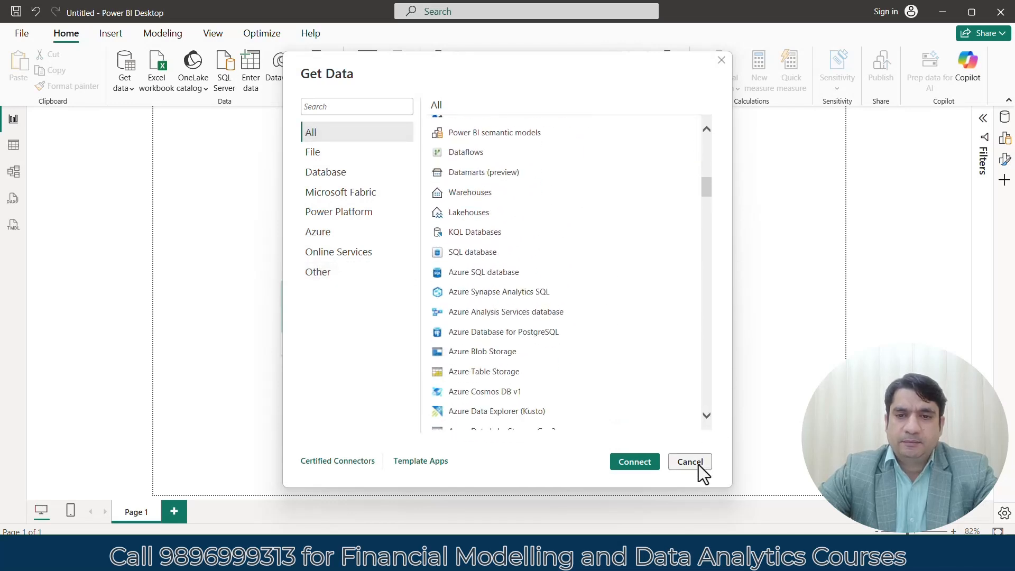
{"action": "left_click", "coordinate": [690, 462]}
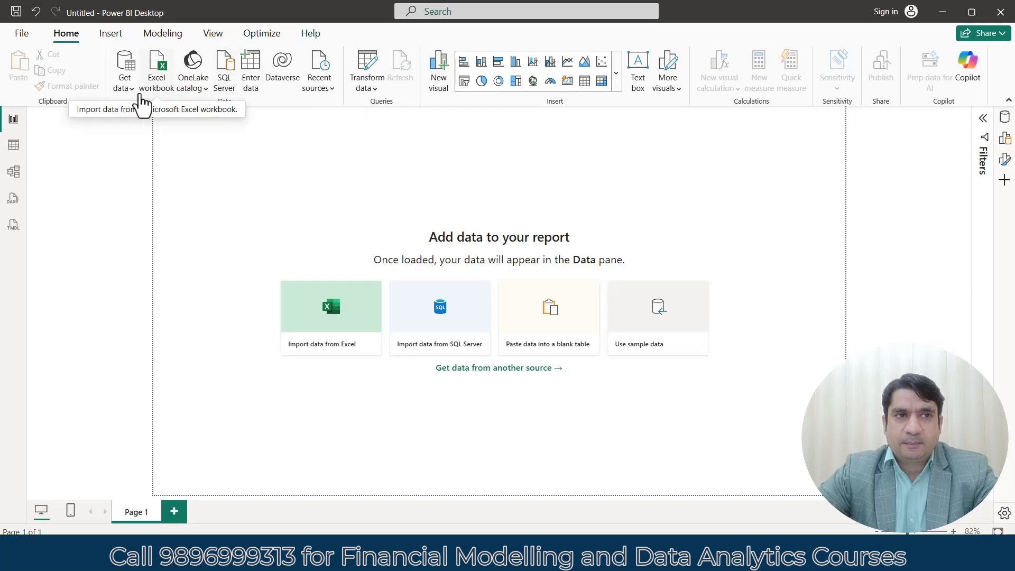
Step: Look at the common data sources, open the full Get Data dialog from there, and dismiss it
{"action": "left_click", "coordinate": [130, 89]}
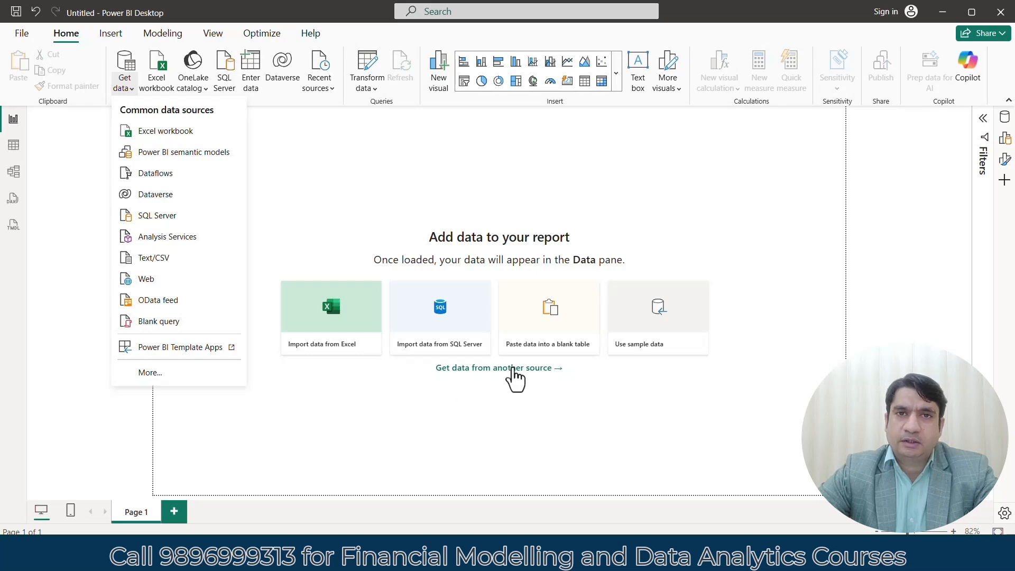
{"action": "left_click", "coordinate": [157, 374]}
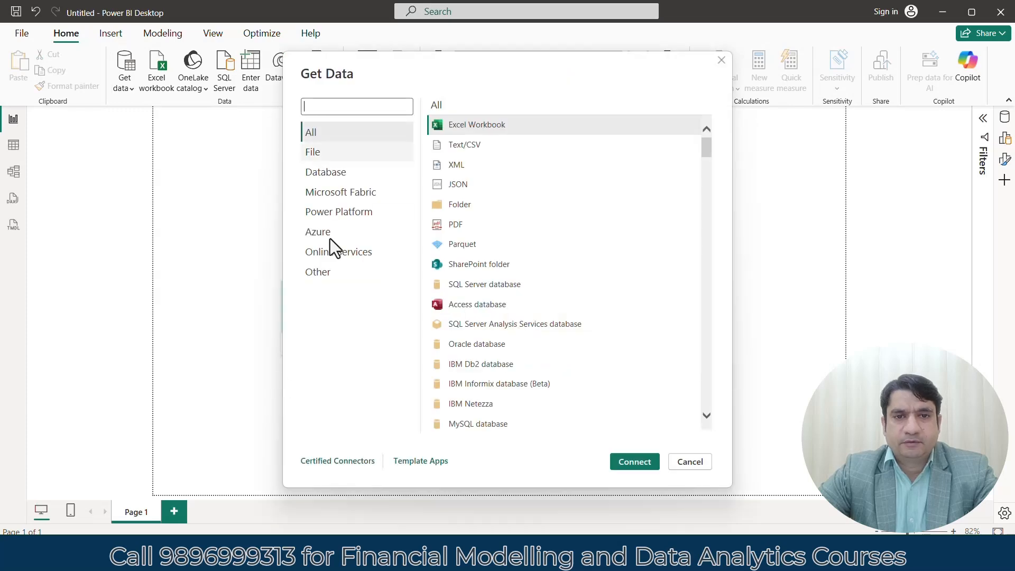
{"action": "left_click", "coordinate": [689, 463]}
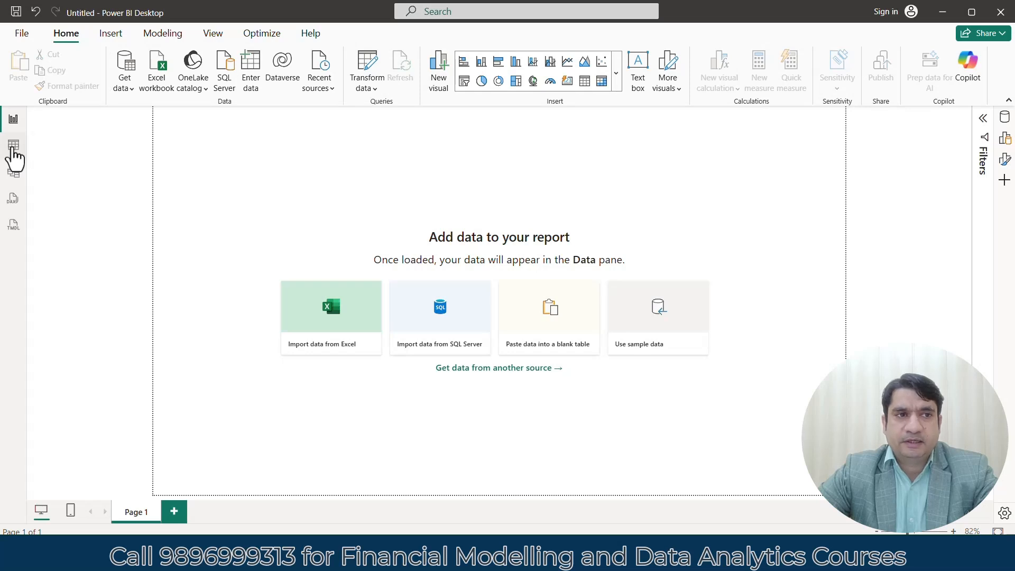
Step: Look at the Get Data options available from Table view, including the File category, and return to Report view
{"action": "left_click", "coordinate": [13, 148]}
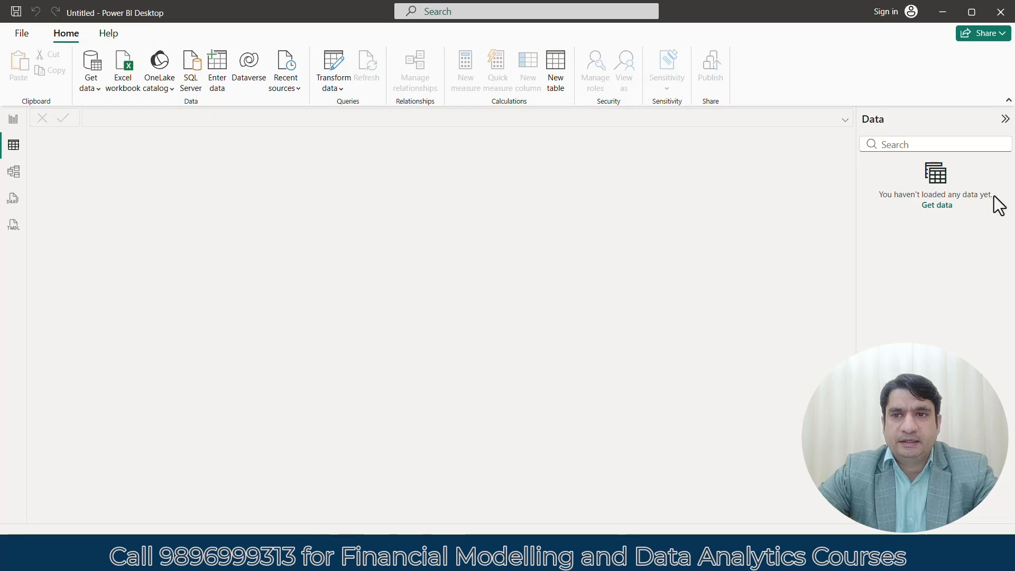
{"action": "left_click", "coordinate": [938, 206]}
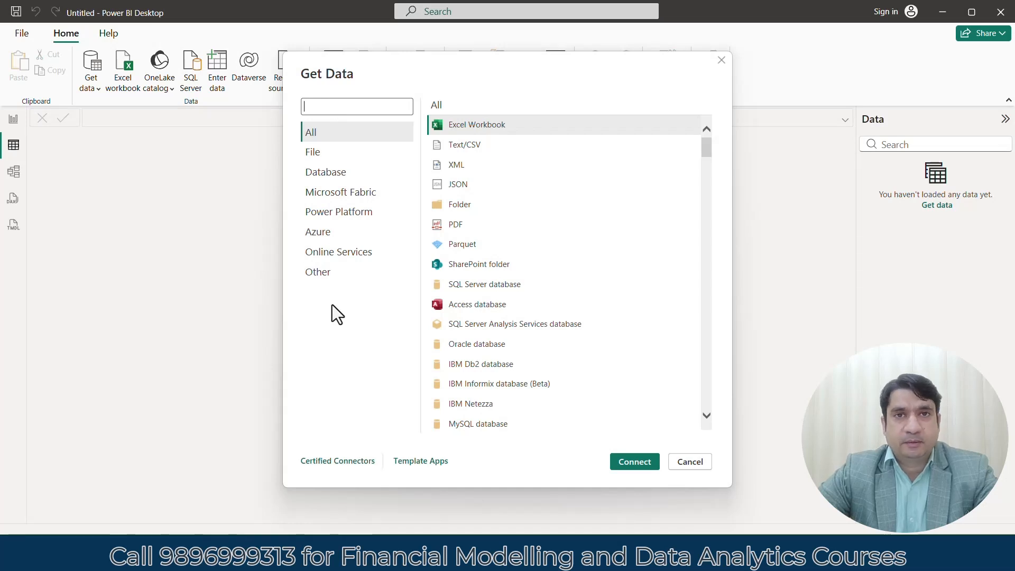
{"action": "left_click", "coordinate": [332, 157]}
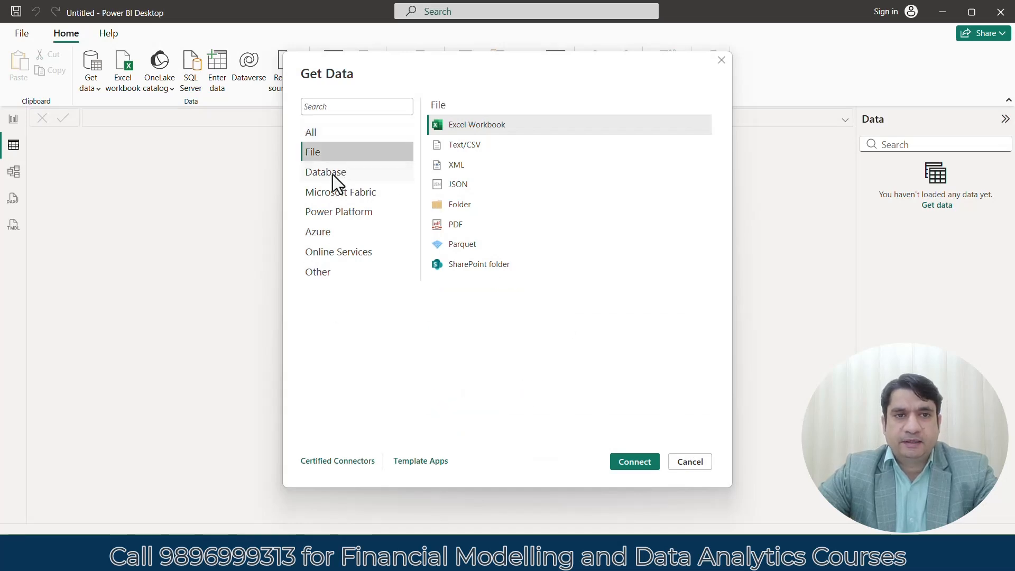
{"action": "left_click", "coordinate": [344, 137]}
{"action": "left_click", "coordinate": [698, 463]}
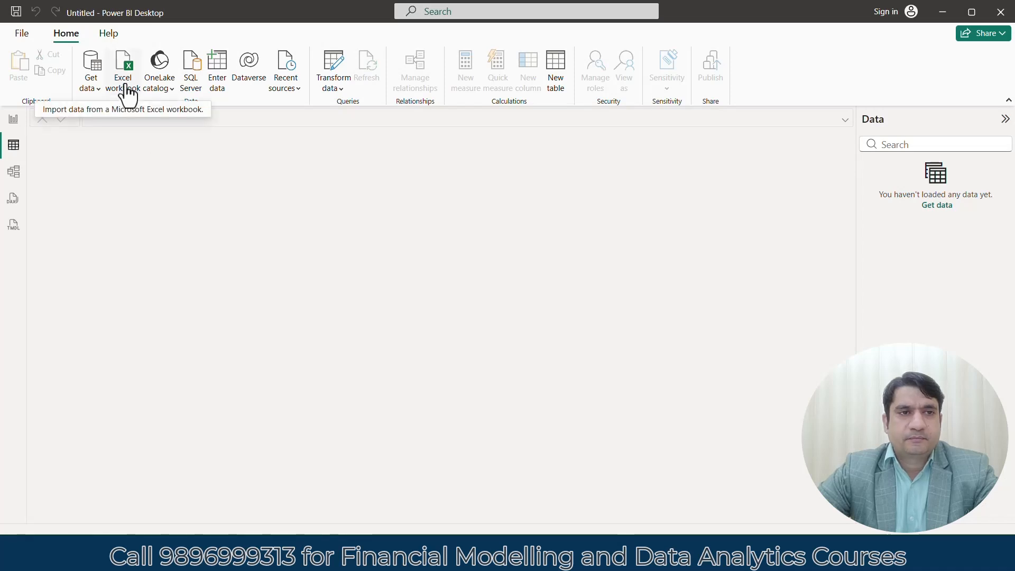
{"action": "left_click", "coordinate": [13, 119]}
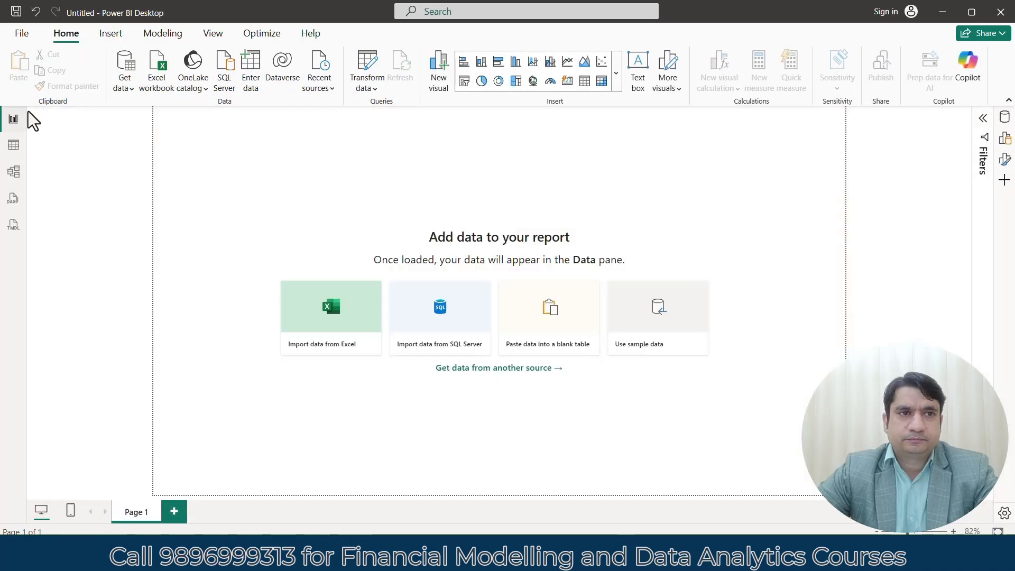
Step: Import the Sales Data Excel workbook from the Data Analytics folder on the Desktop into the blank report
{"action": "left_click", "coordinate": [345, 323]}
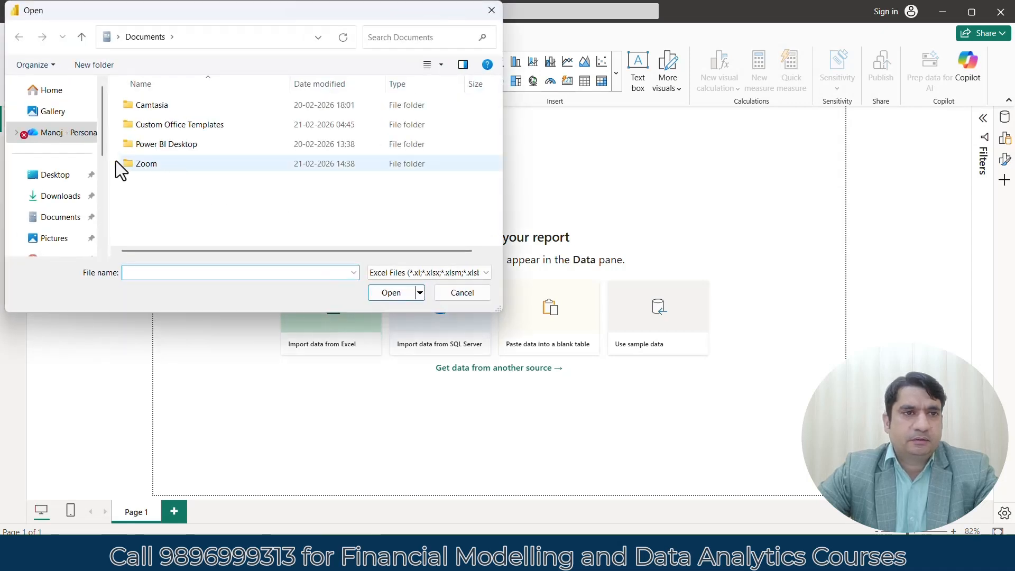
{"action": "left_click", "coordinate": [54, 176]}
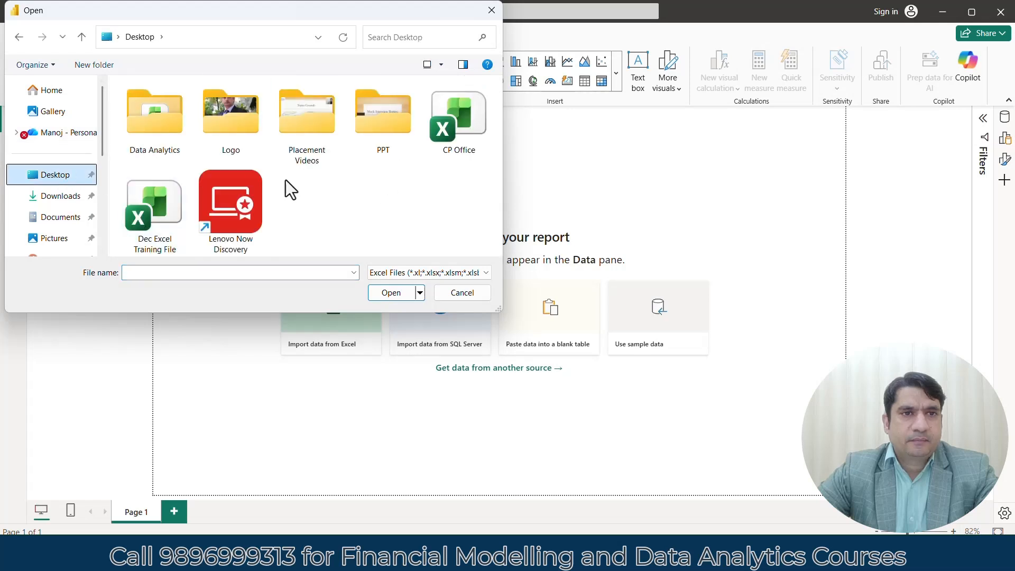
{"action": "double_click", "coordinate": [161, 131]}
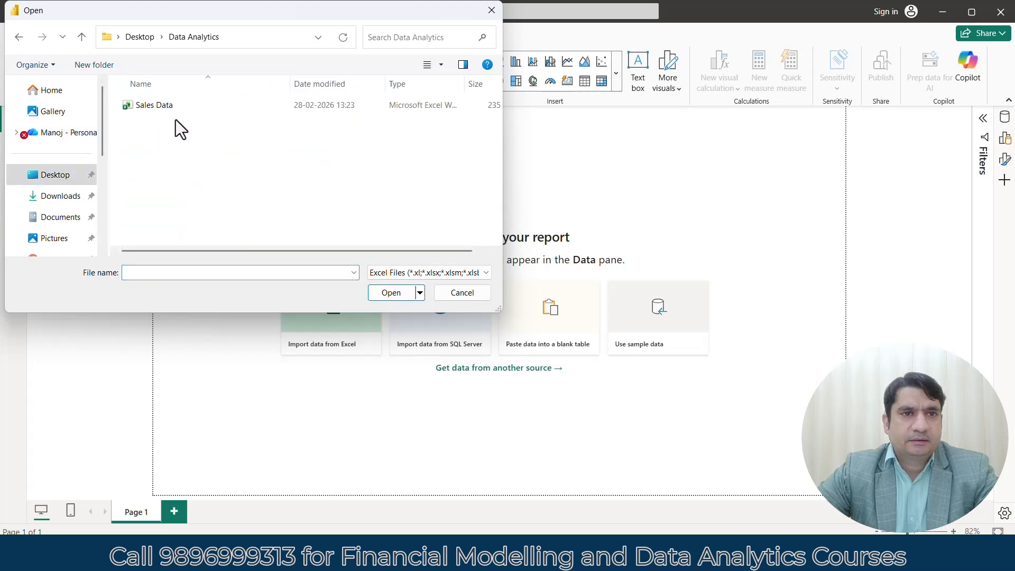
{"action": "left_click", "coordinate": [169, 109]}
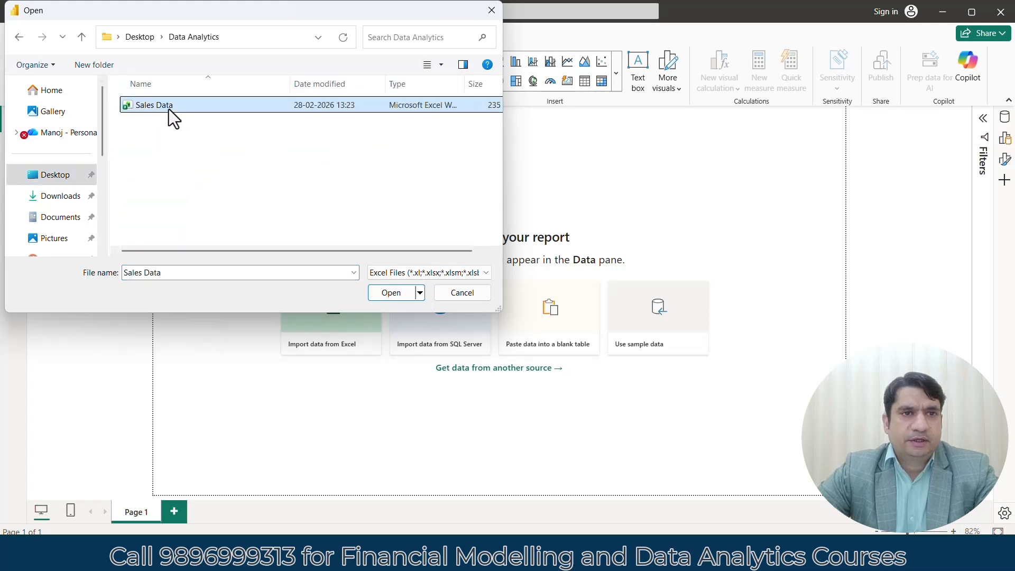
{"action": "left_click", "coordinate": [386, 294]}
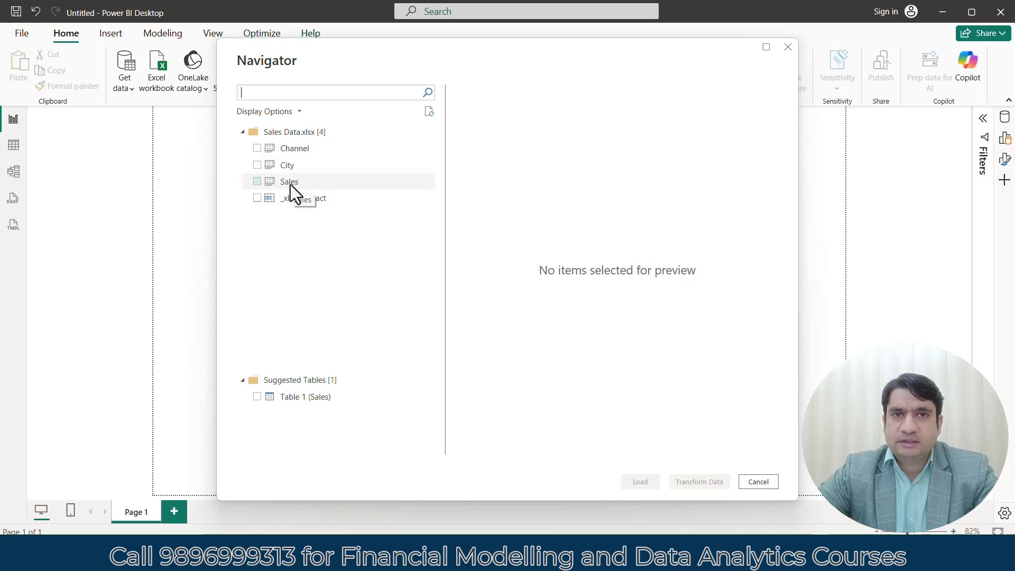
Step: Select the Channel, City and Sales sheets in the Navigator and inspect the Sales preview's columns and rows
{"action": "left_click", "coordinate": [257, 149]}
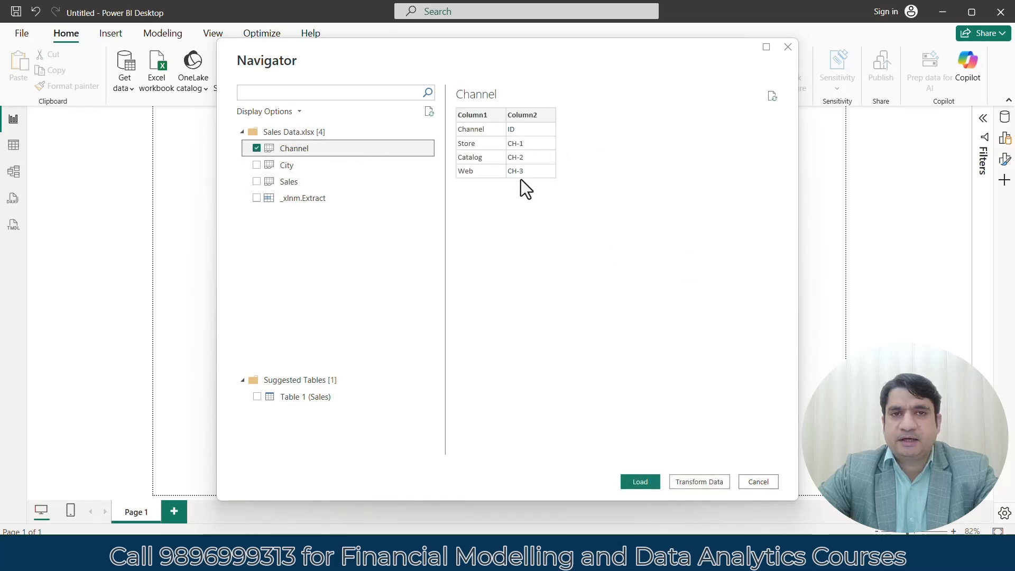
{"action": "left_click", "coordinate": [257, 165]}
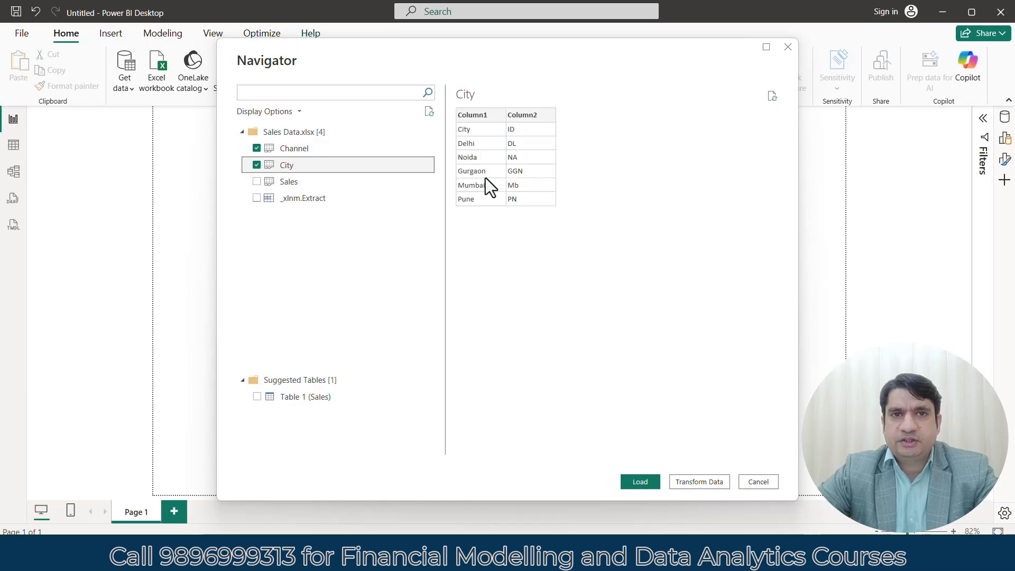
{"action": "left_click", "coordinate": [256, 181]}
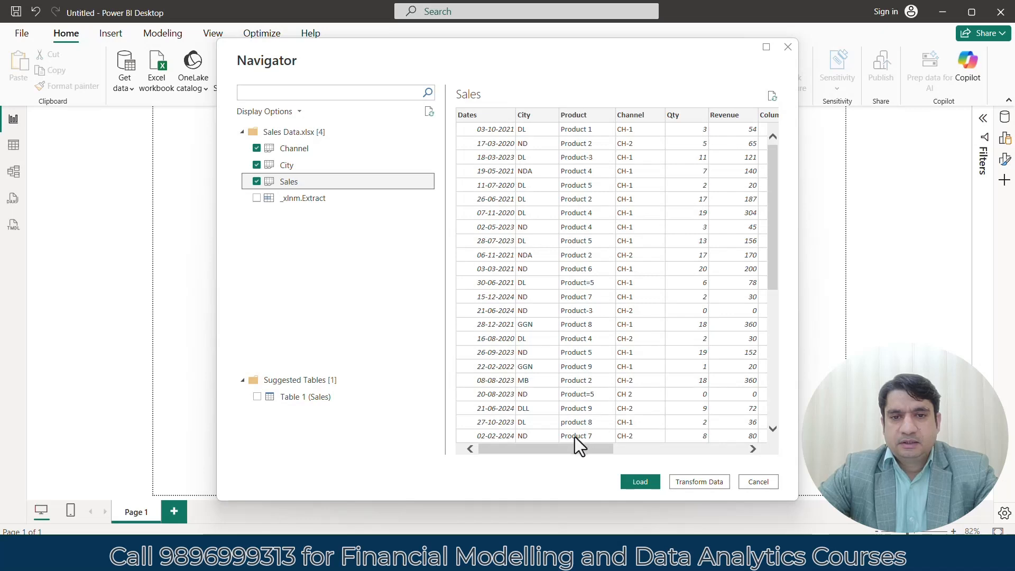
{"action": "left_click_drag", "start_coordinate": [561, 450], "coordinate": [675, 457]}
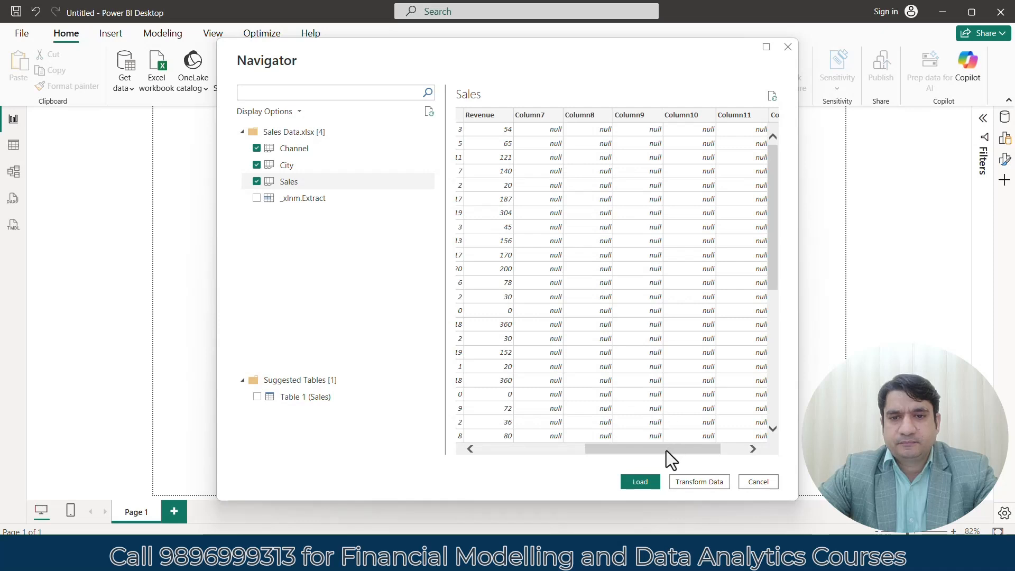
{"action": "left_click_drag", "start_coordinate": [666, 451], "coordinate": [540, 451]}
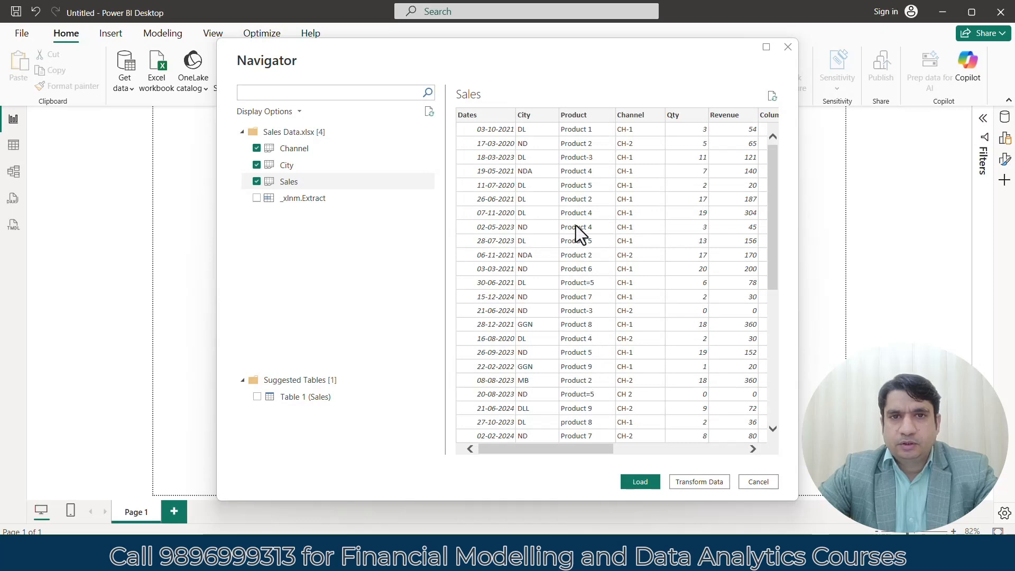
{"action": "scroll", "coordinate": [580, 205], "scroll_direction": "down", "scroll_amount": 3}
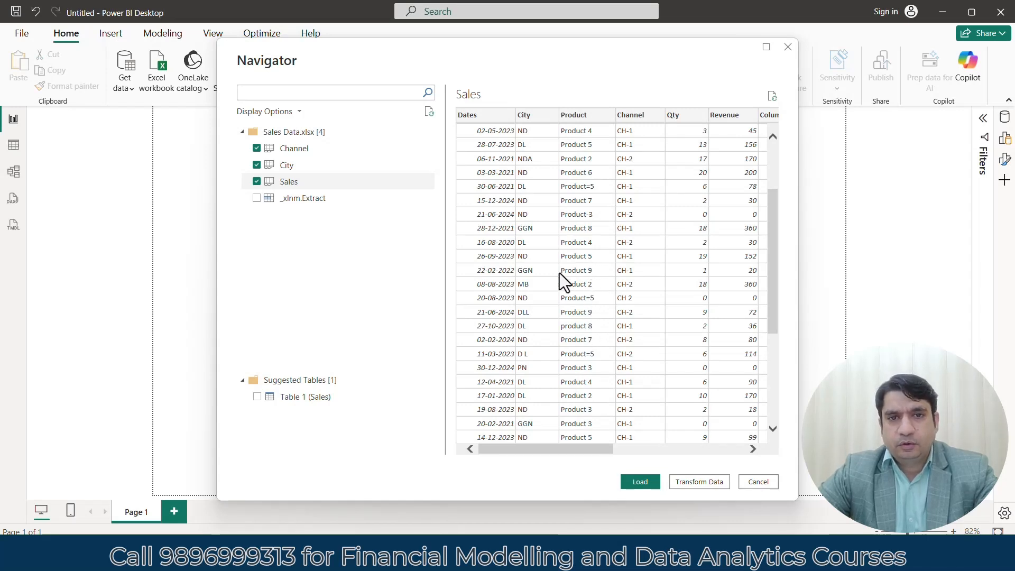
Step: Open the selected Channel, City and Sales sheets for transformation in Power Query Editor and maximize its window
{"action": "scroll", "coordinate": [576, 281], "scroll_direction": "up", "scroll_amount": 3}
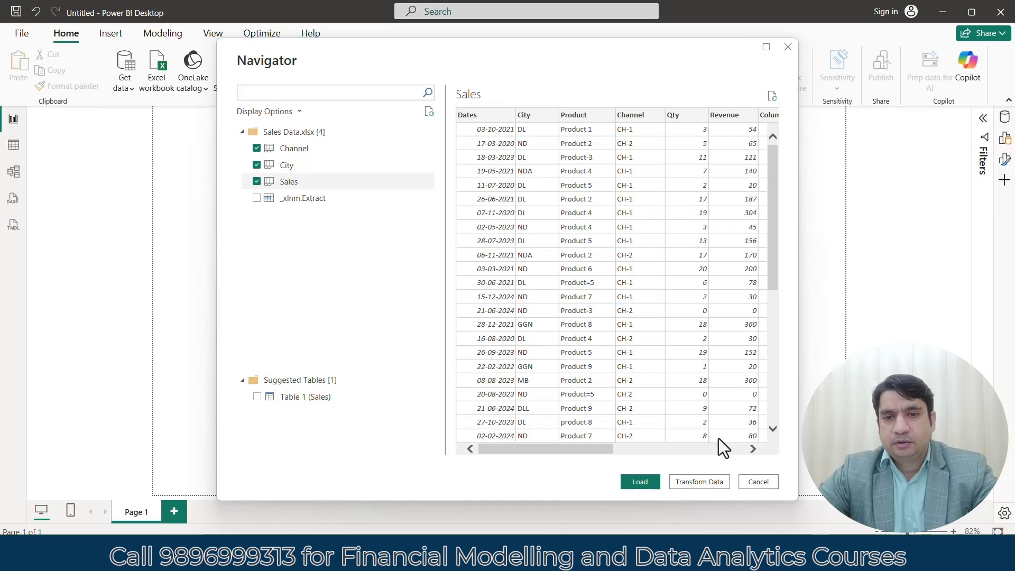
{"action": "left_click", "coordinate": [698, 482]}
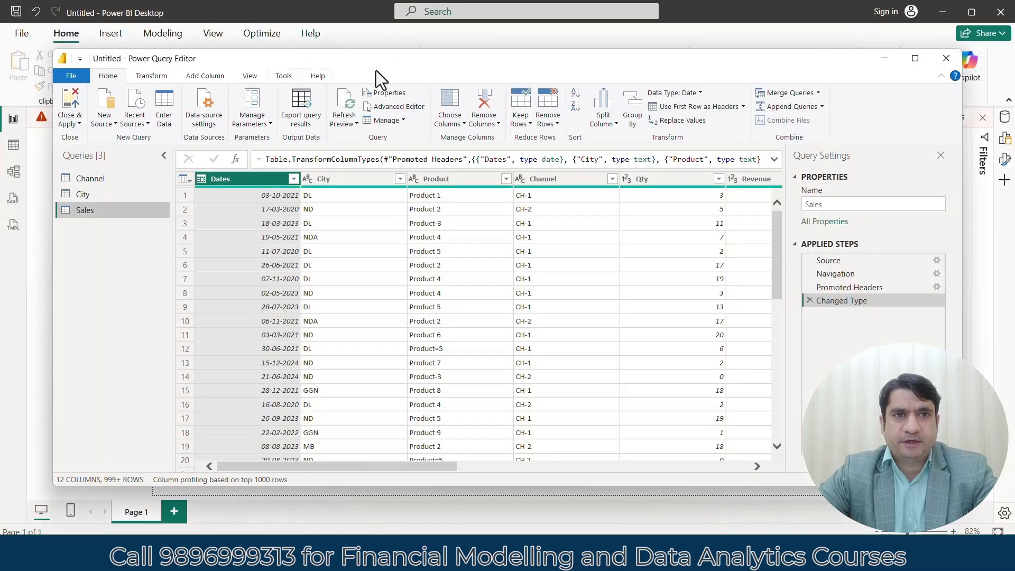
{"action": "mouse_move", "coordinate": [424, 61]}
{"action": "left_mouse_down"}
{"action": "mouse_move", "coordinate": [421, 109]}
{"action": "mouse_move", "coordinate": [426, 57]}
{"action": "left_mouse_up"}
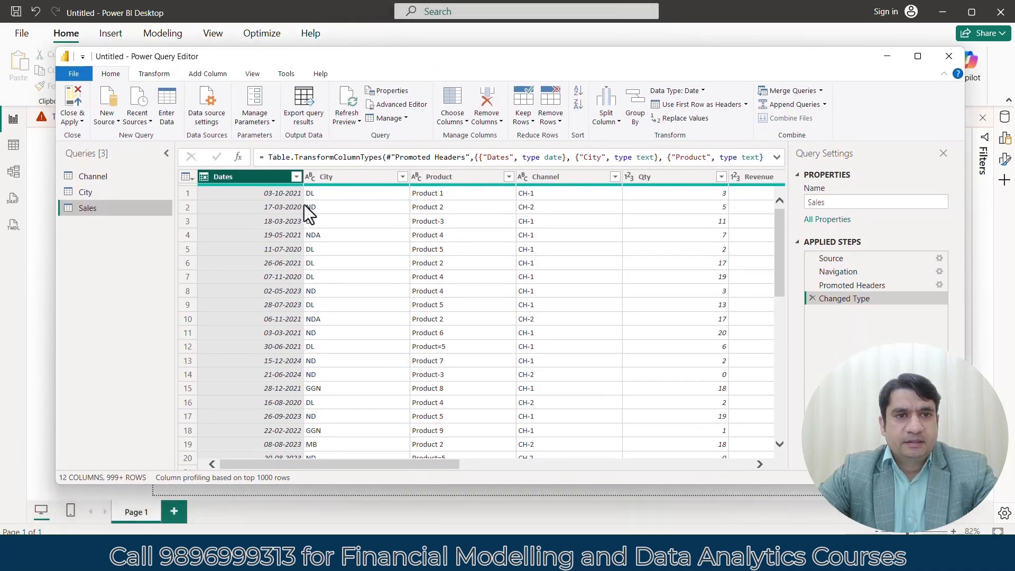
{"action": "double_click", "coordinate": [604, 56]}
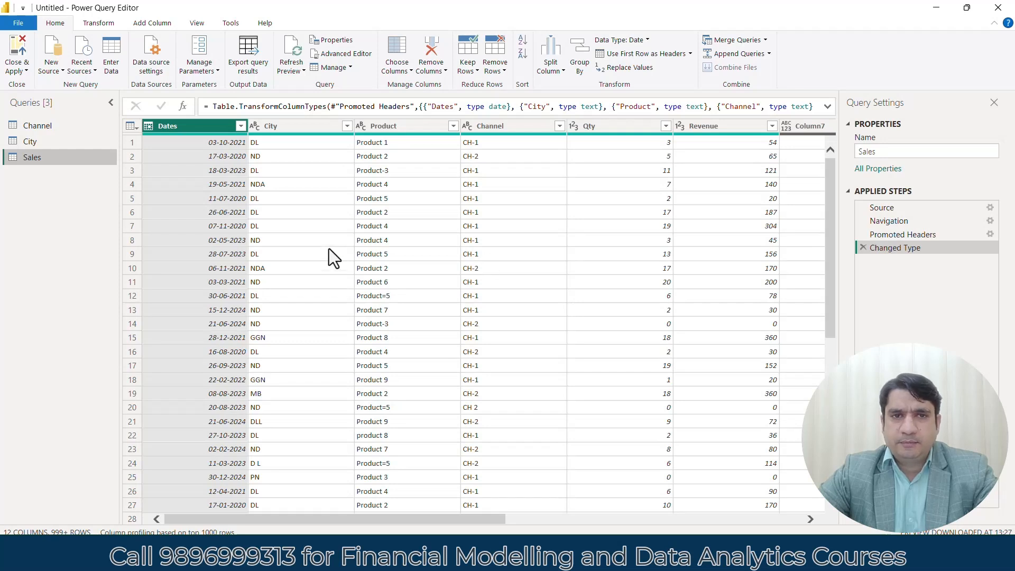
Step: Remove the empty columns Column7 through Column12 from the Sales query
{"action": "left_click_drag", "start_coordinate": [428, 520], "coordinate": [628, 523]}
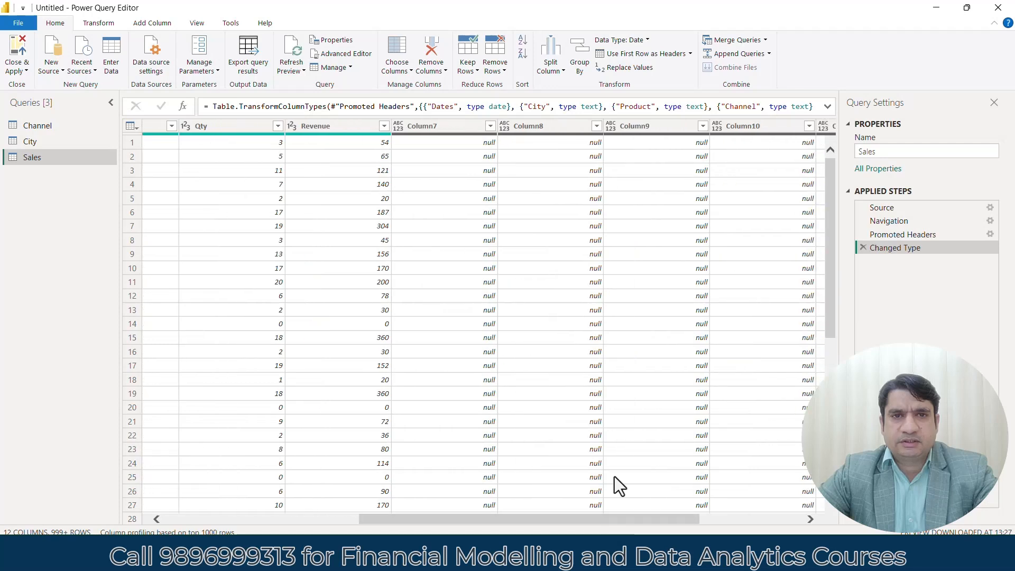
{"action": "left_click", "coordinate": [451, 129]}
{"action": "left_click", "coordinate": [552, 127], "text": "ctrl"}
{"action": "left_click", "coordinate": [625, 126], "text": "ctrl"}
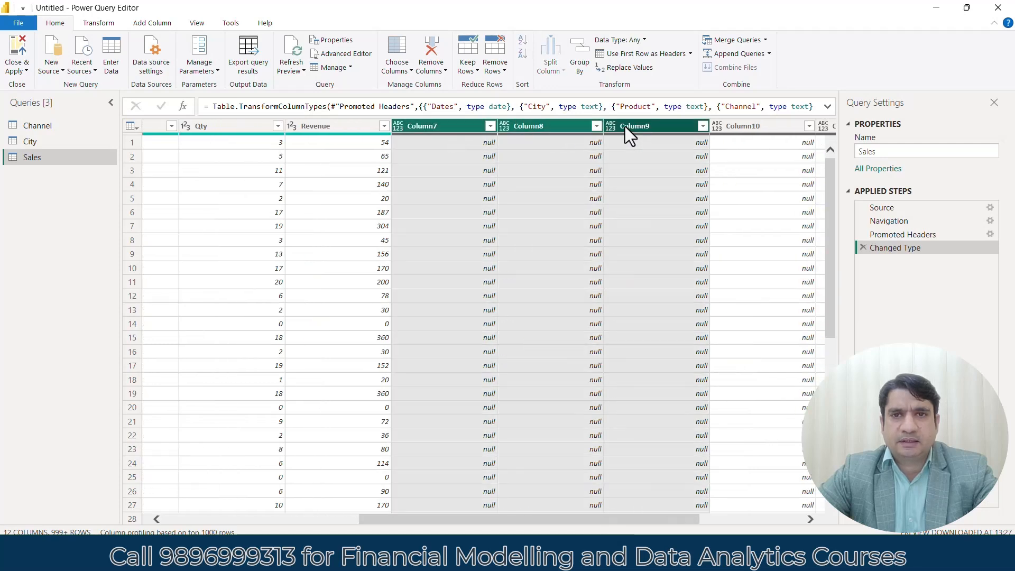
{"action": "left_click", "coordinate": [734, 126], "text": "ctrl"}
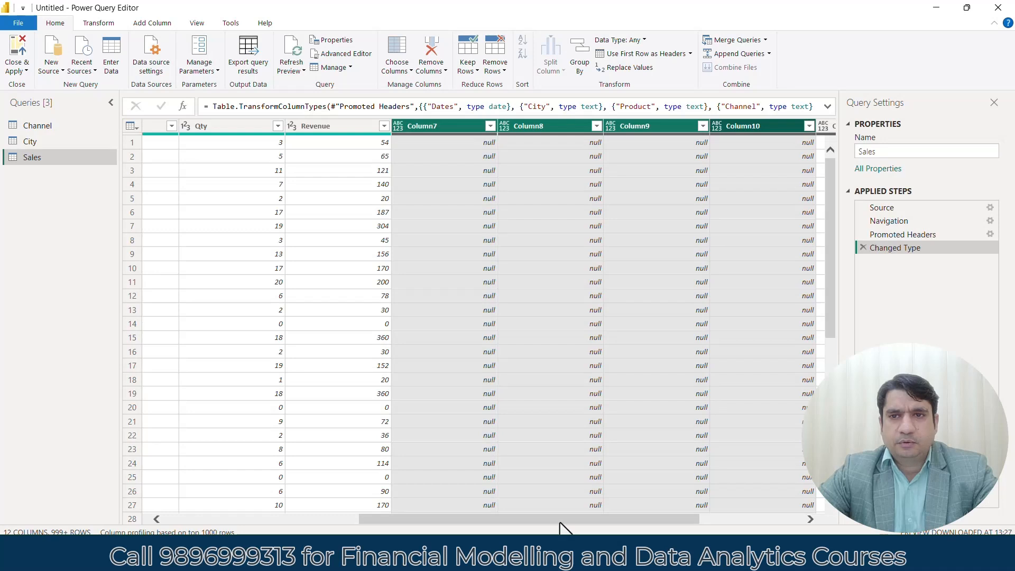
{"action": "left_click_drag", "start_coordinate": [560, 521], "coordinate": [658, 520]}
{"action": "left_click", "coordinate": [657, 124], "text": "ctrl"}
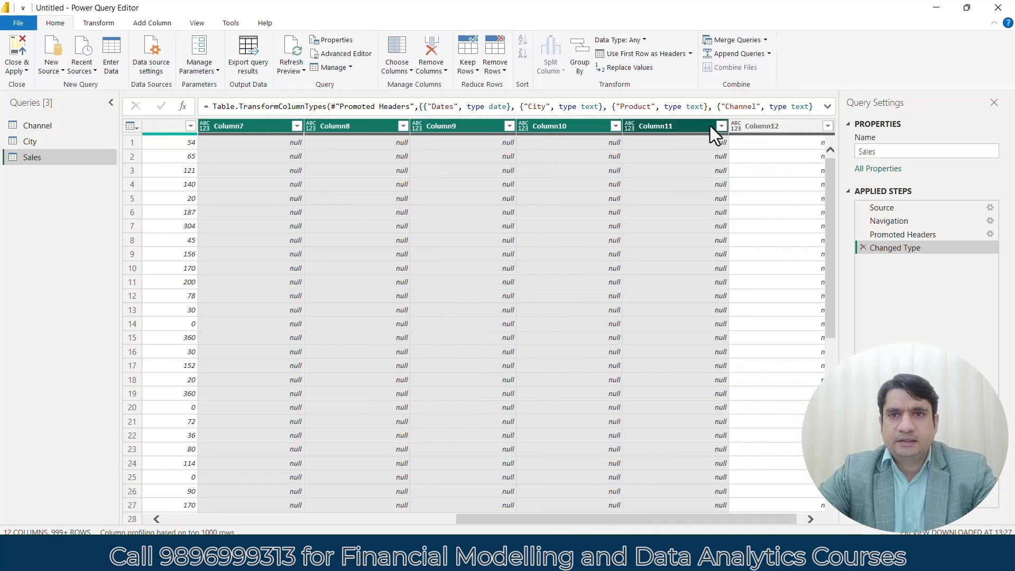
{"action": "left_click", "coordinate": [767, 126], "text": "ctrl"}
{"action": "right_click", "coordinate": [563, 128]}
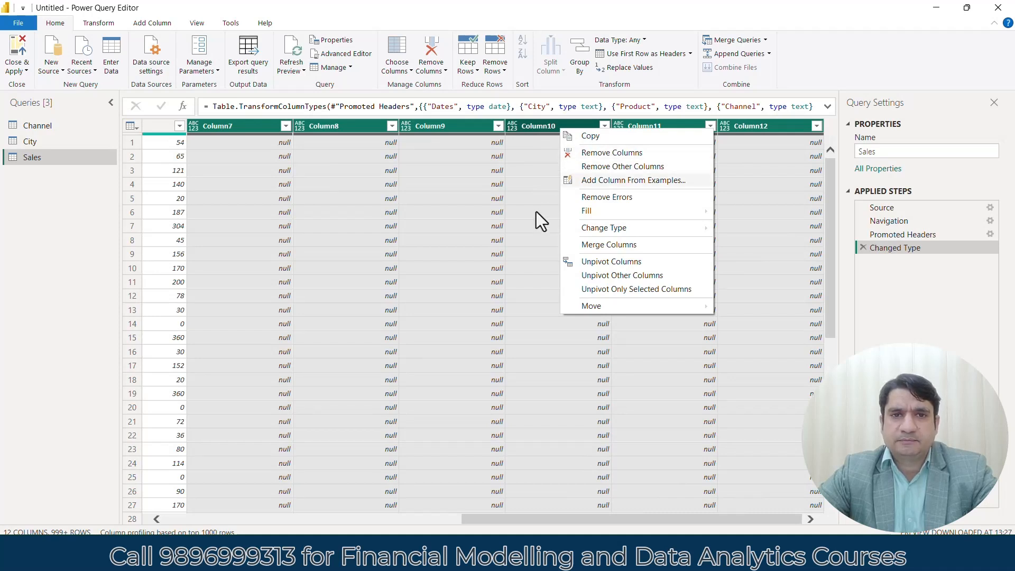
{"action": "left_click", "coordinate": [612, 153]}
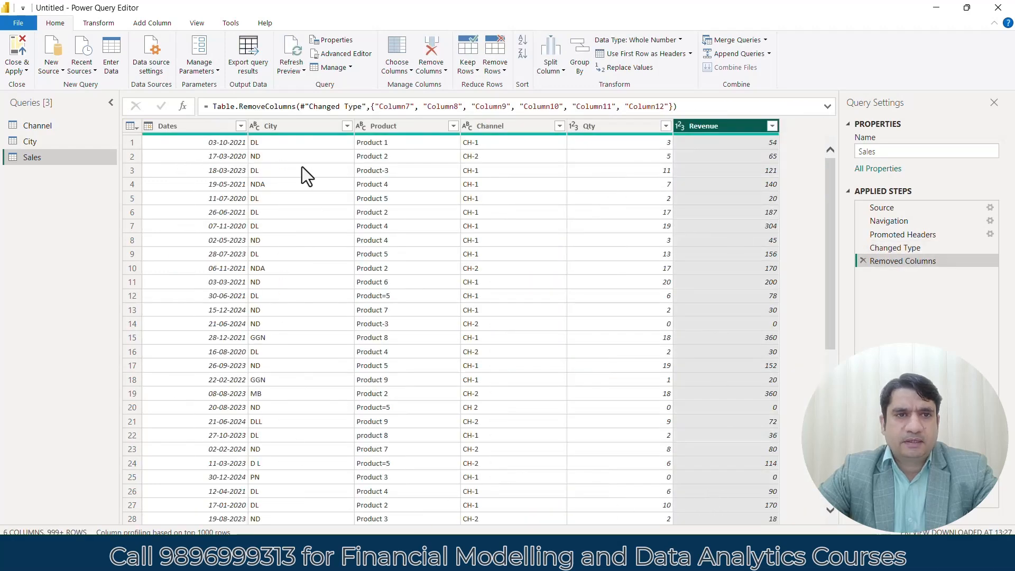
Step: Replace NDA with ND in the Sales query's City column, matching entire cell contents
{"action": "left_click", "coordinate": [275, 157]}
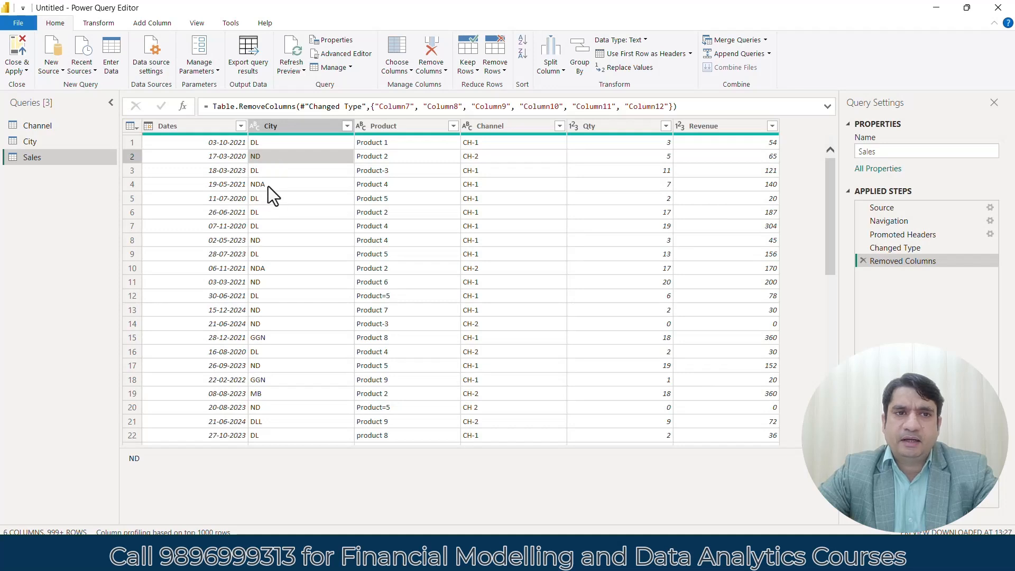
{"action": "left_click", "coordinate": [299, 127]}
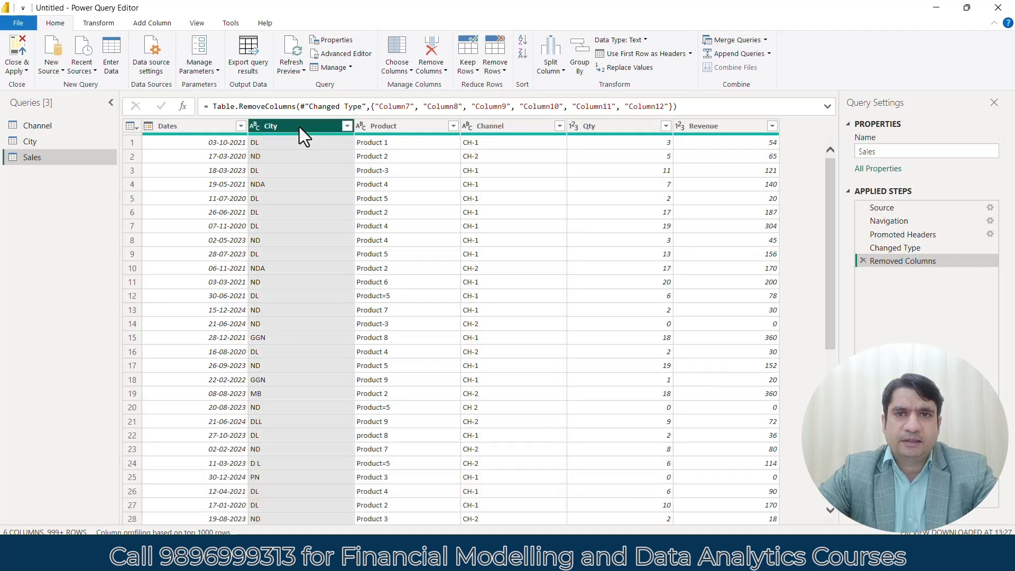
{"action": "left_click", "coordinate": [618, 70]}
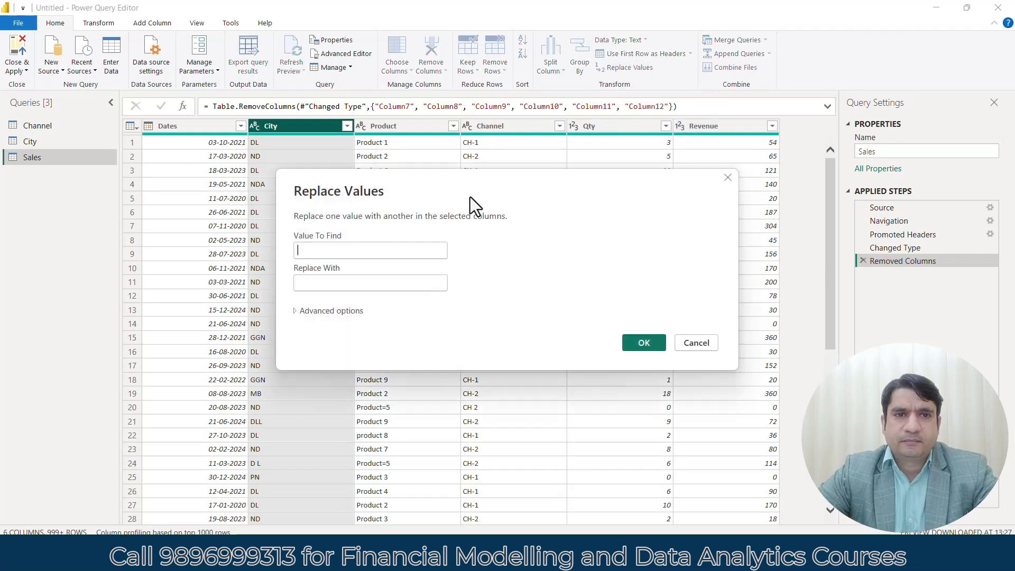
{"action": "left_click", "coordinate": [343, 250]}
{"action": "type", "text": "NDA"}
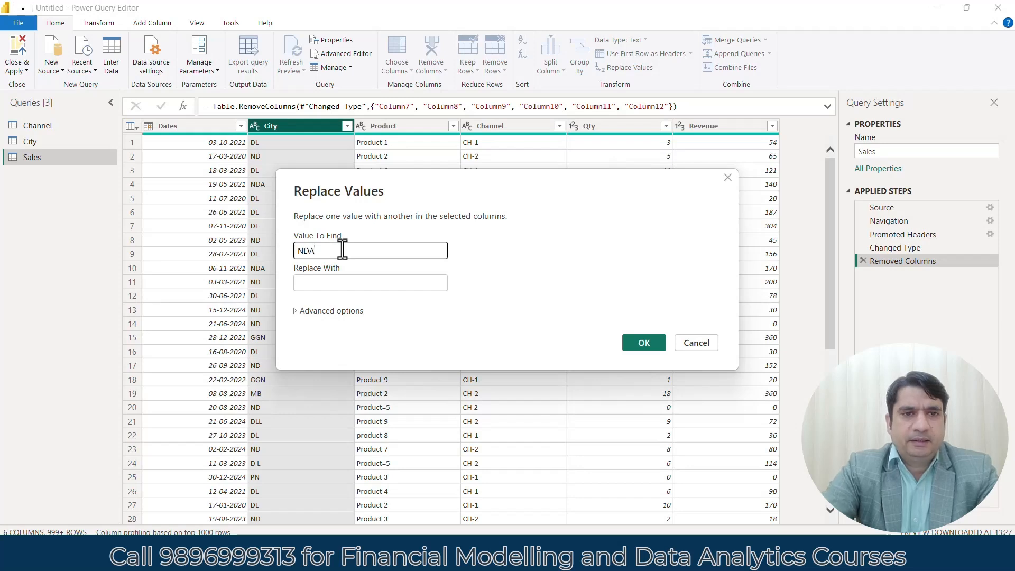
{"action": "key", "text": "Tab"}
{"action": "type", "text": "ND"}
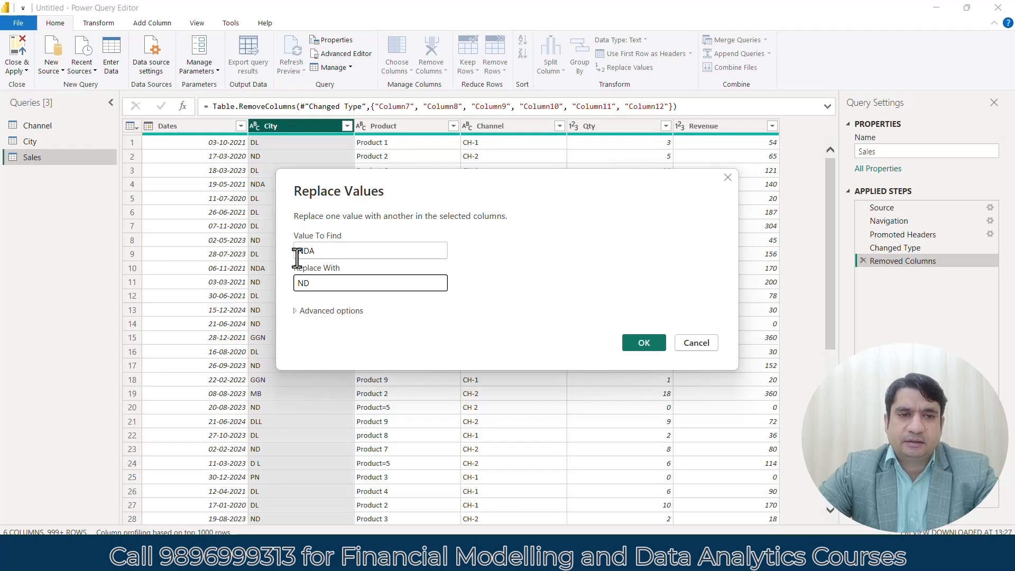
{"action": "left_click", "coordinate": [303, 312]}
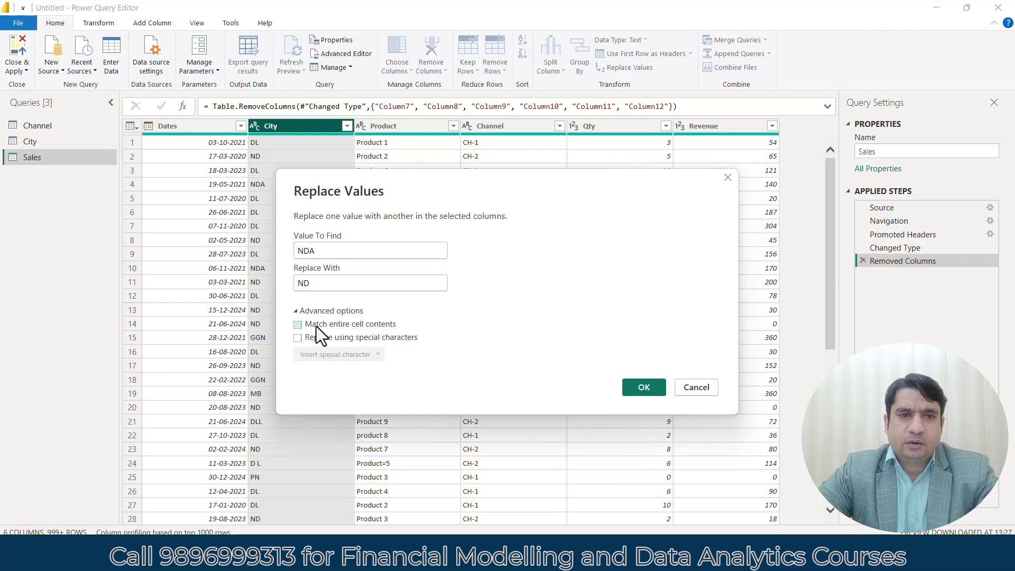
{"action": "left_click", "coordinate": [316, 326]}
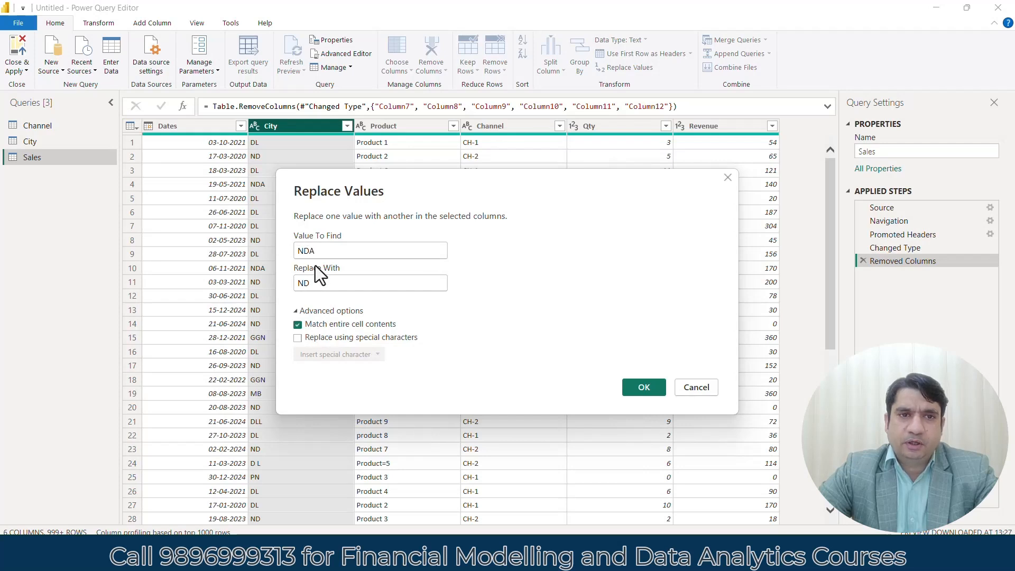
{"action": "left_click", "coordinate": [644, 388]}
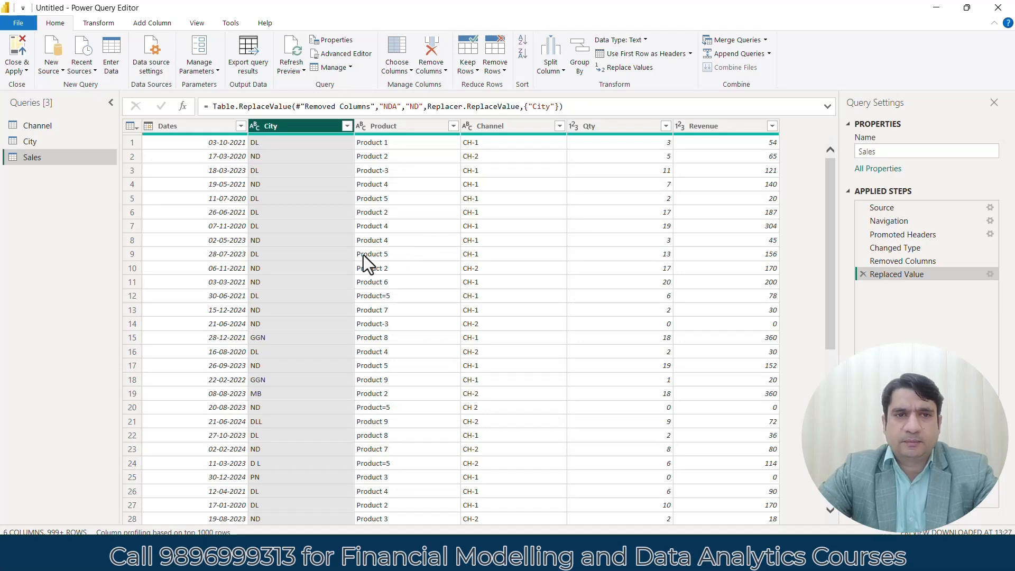
Step: Close Power Query Editor and apply the query changes to the report
{"action": "left_click", "coordinate": [338, 264]}
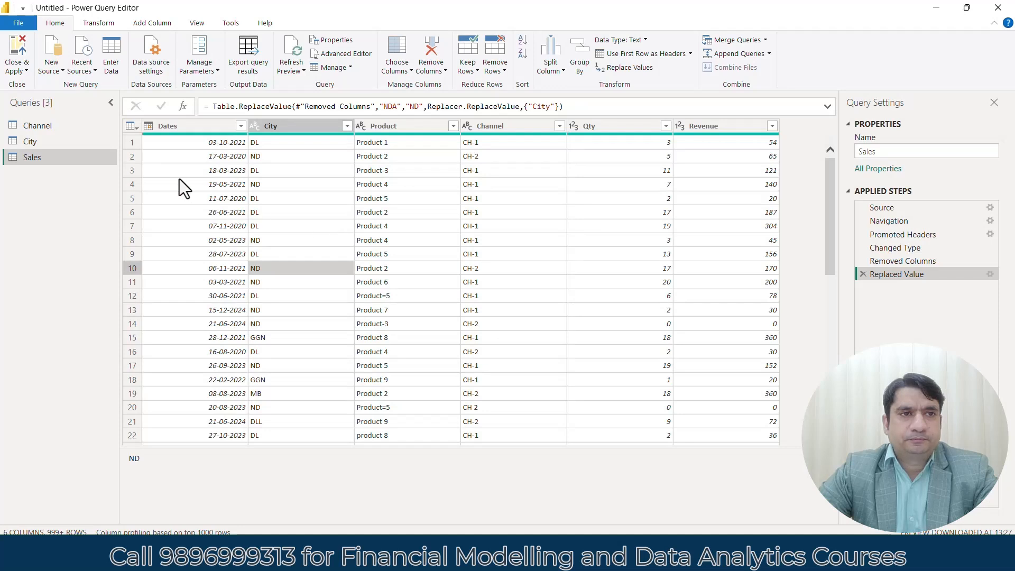
{"action": "left_click", "coordinate": [22, 71]}
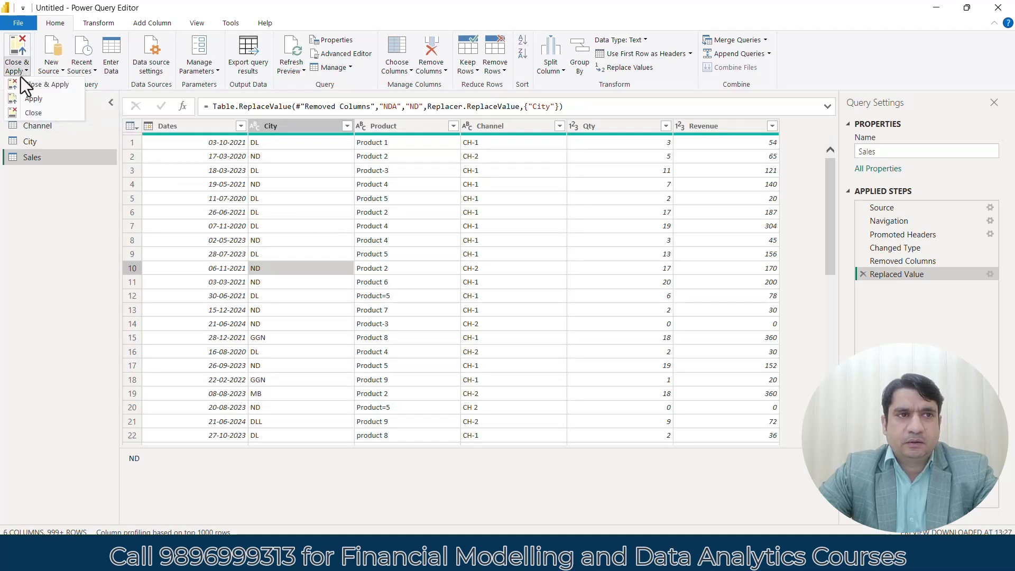
{"action": "left_click", "coordinate": [59, 84]}
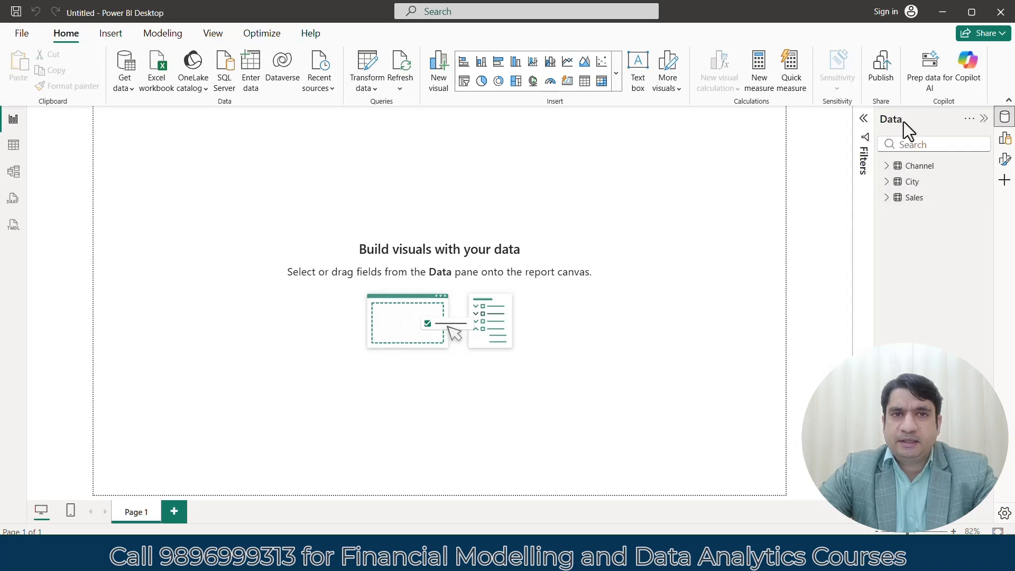
Step: Look through the Channel, City and Sales tables in Table view and return to Report view
{"action": "left_click", "coordinate": [14, 146]}
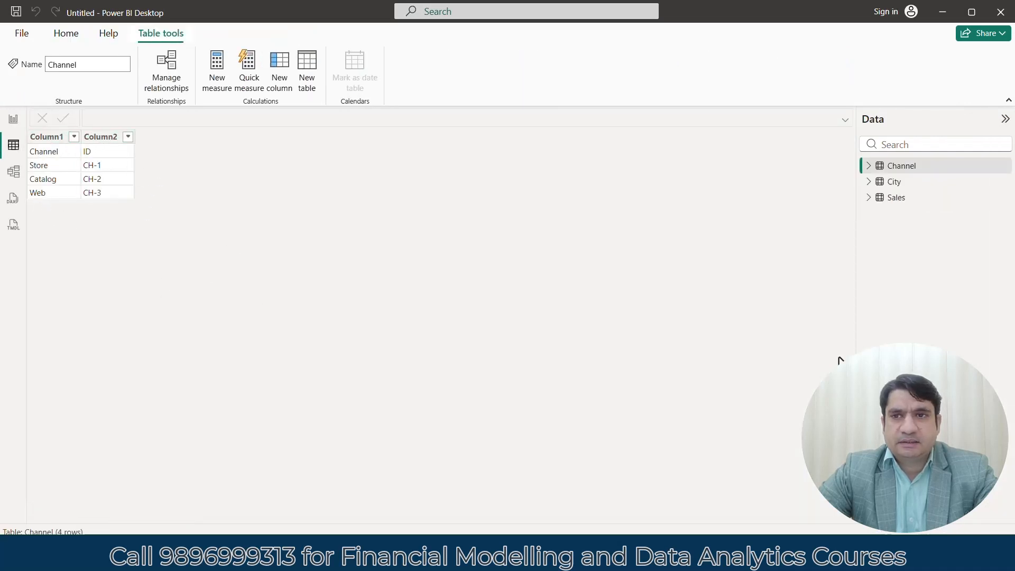
{"action": "left_click", "coordinate": [905, 182]}
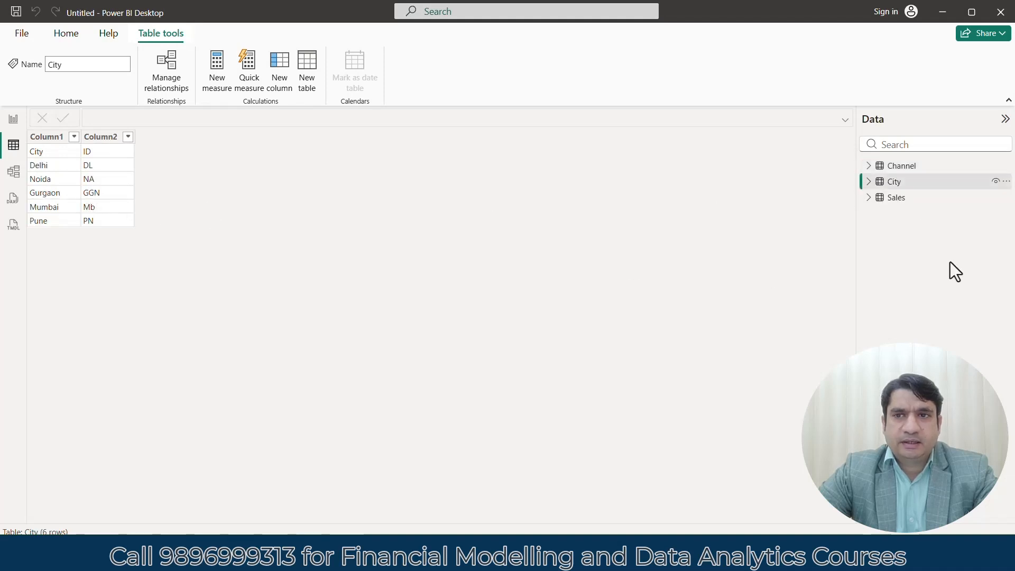
{"action": "left_click", "coordinate": [902, 200]}
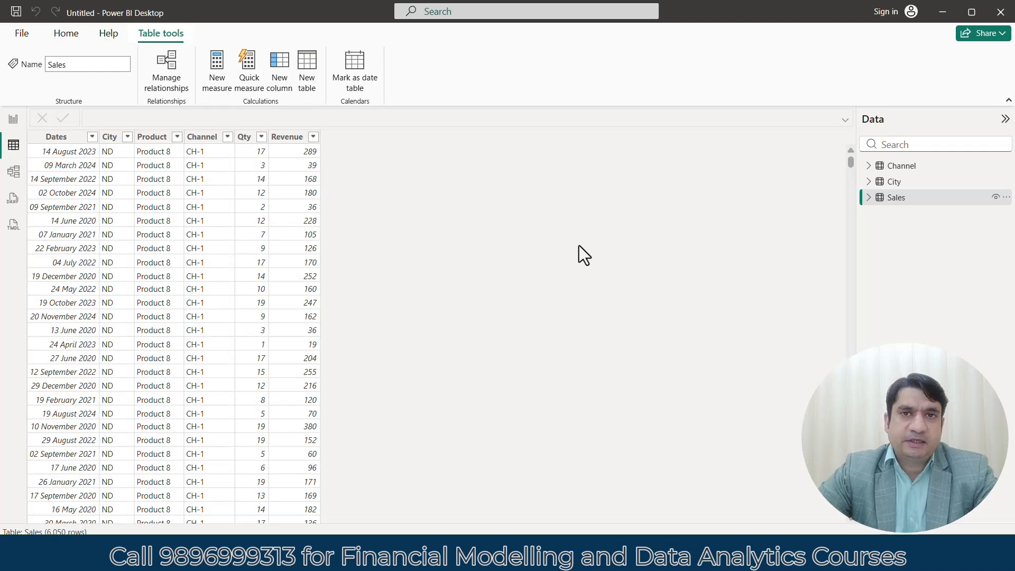
{"action": "left_click", "coordinate": [13, 119]}
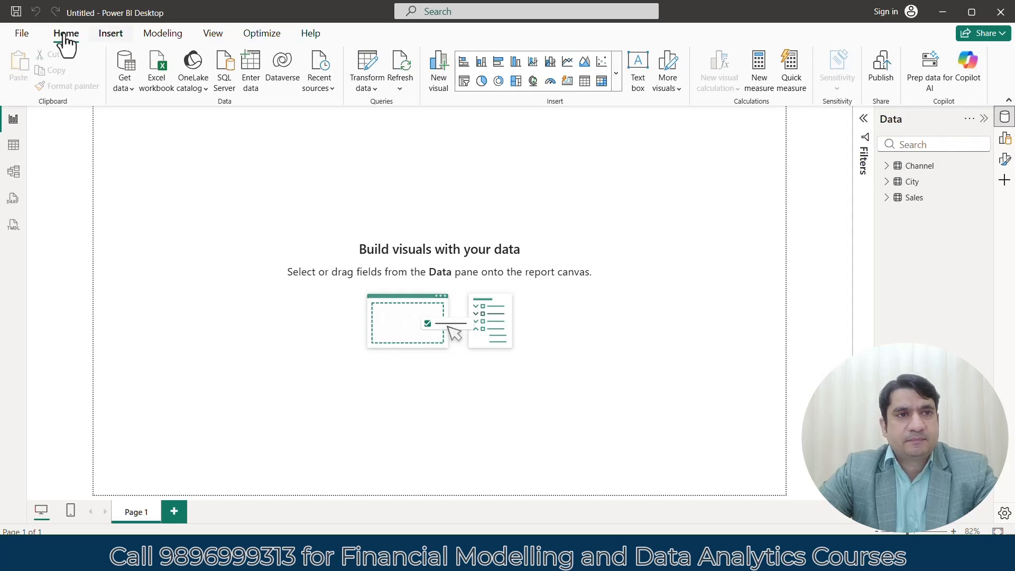
Step: Reopen Power Query Editor from the report, restore its window to a smaller size and show the Sales query
{"action": "left_click", "coordinate": [374, 91]}
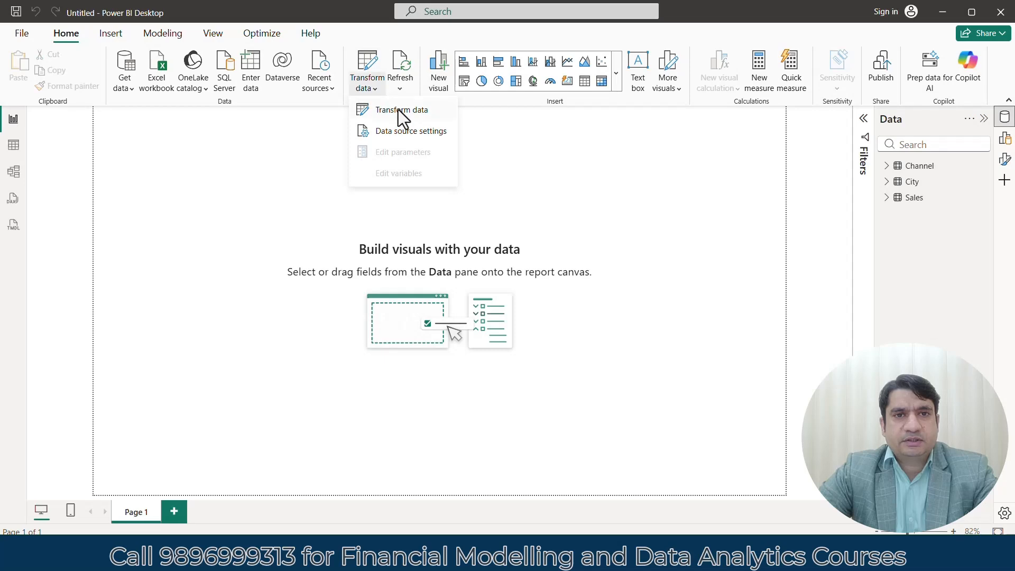
{"action": "left_click", "coordinate": [398, 109]}
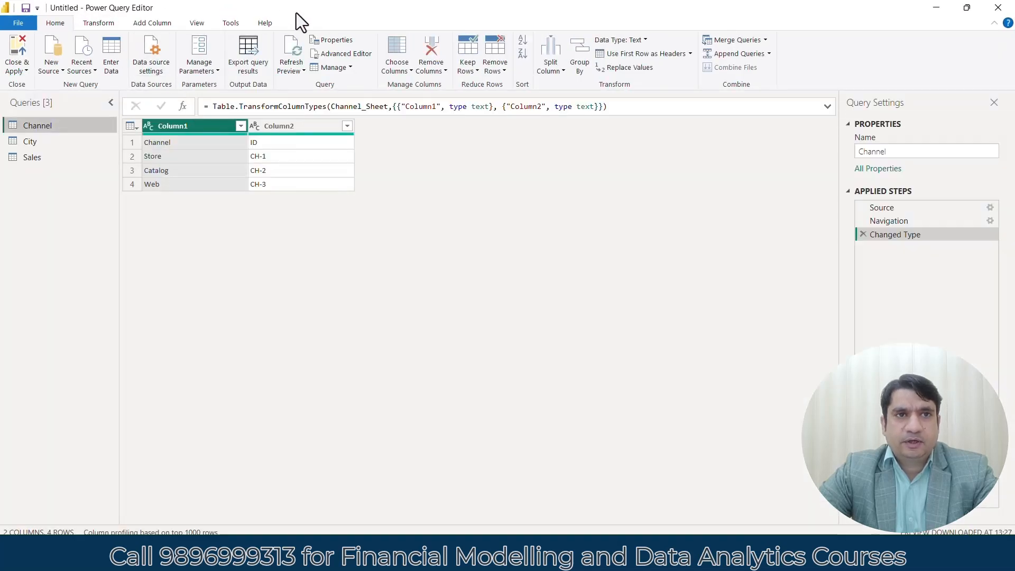
{"action": "left_click_drag", "start_coordinate": [334, 14], "coordinate": [392, 93]}
{"action": "left_click", "coordinate": [131, 231]}
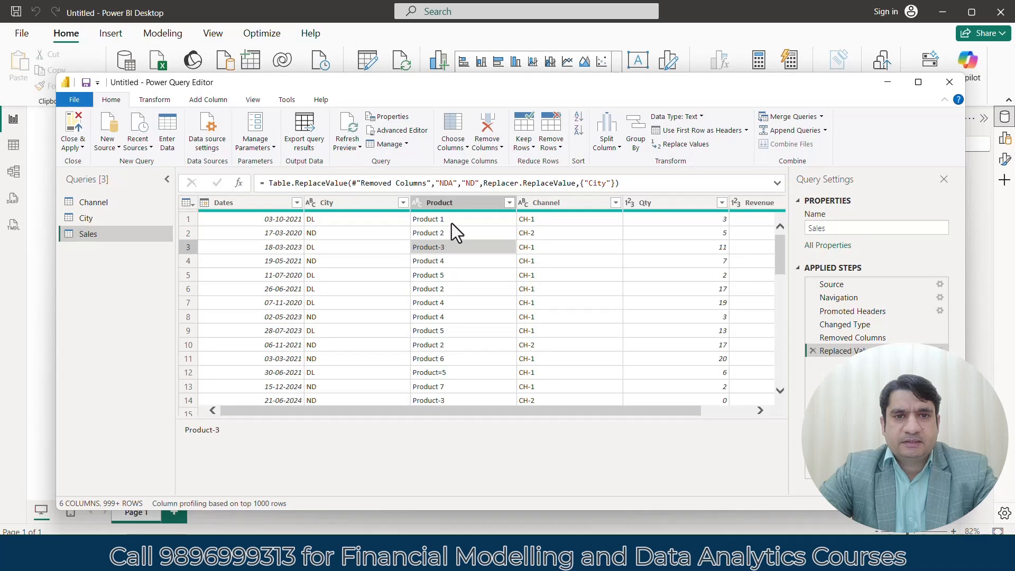
Step: Replace Product-3 with Product 3 in the Sales query's Product column, matching entire cell contents
{"action": "left_click", "coordinate": [454, 203]}
{"action": "right_click", "coordinate": [456, 205]}
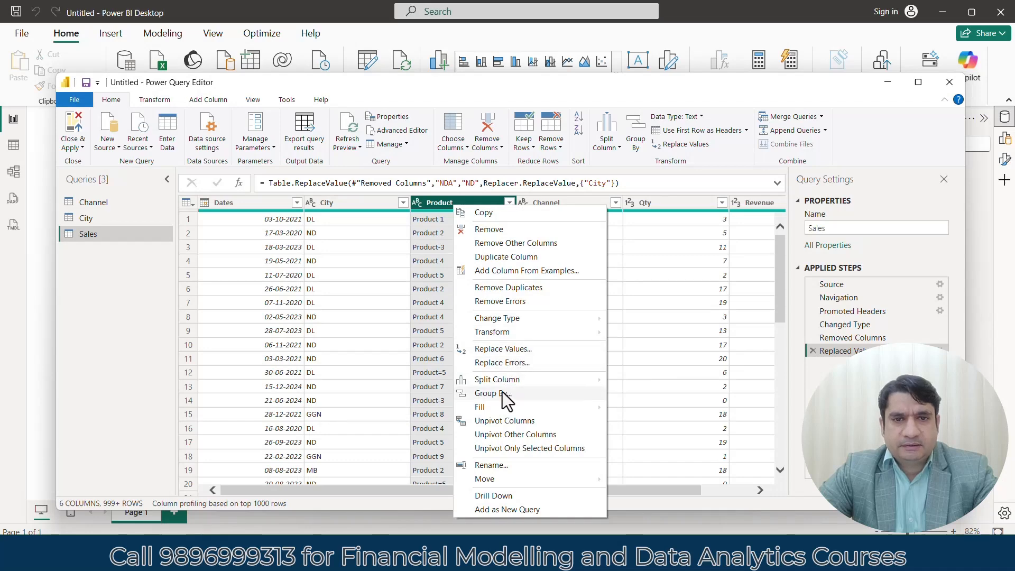
{"action": "left_click", "coordinate": [502, 349]}
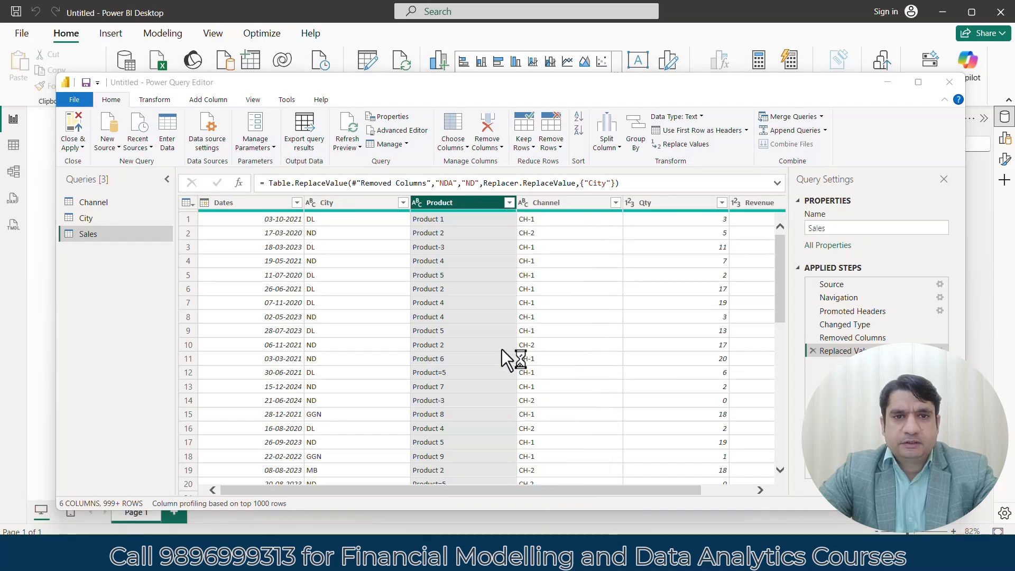
{"action": "type", "text": "P"}
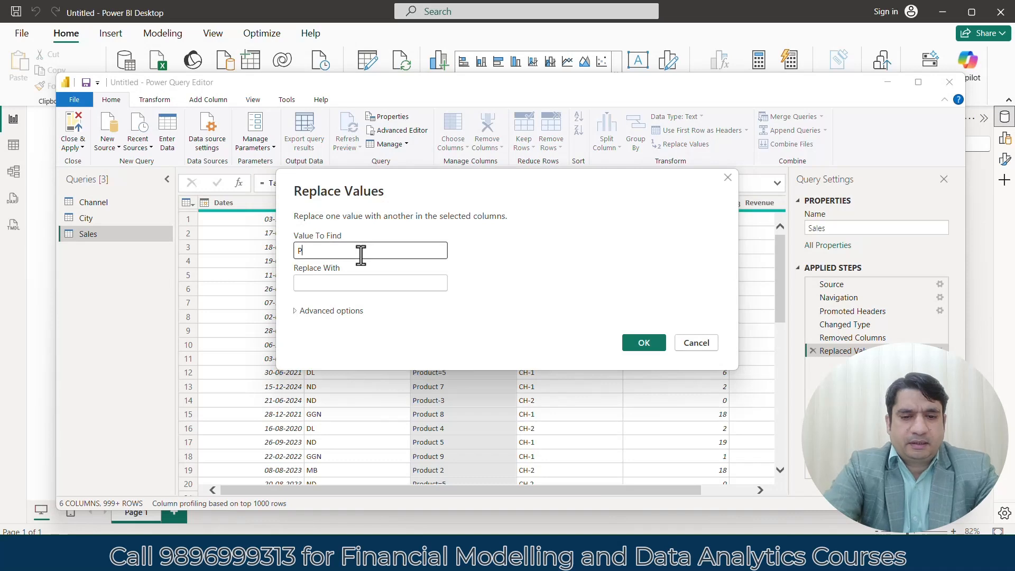
{"action": "type", "text": "roduct-3"}
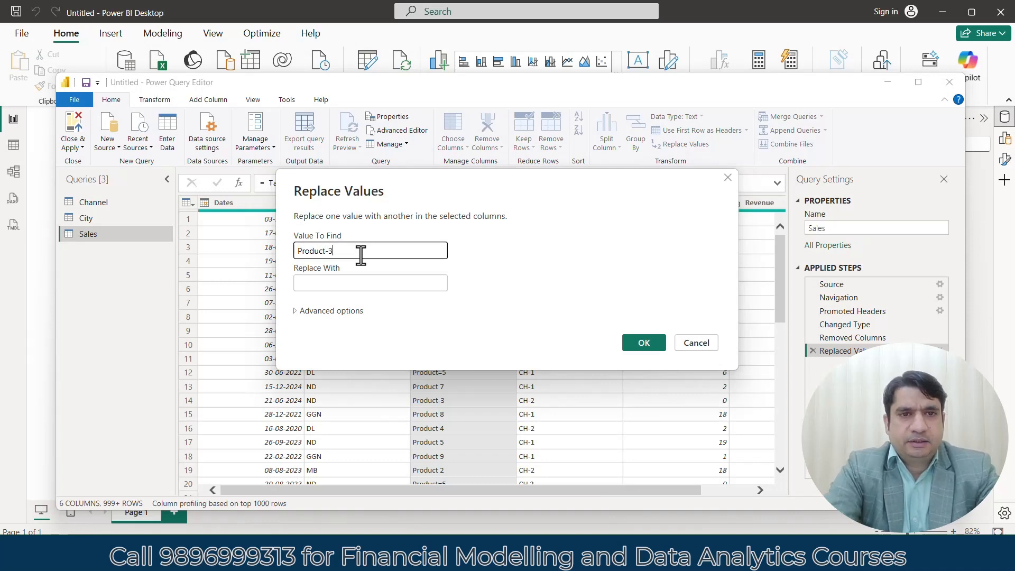
{"action": "key", "text": "Tab"}
{"action": "type", "text": "Product 3"}
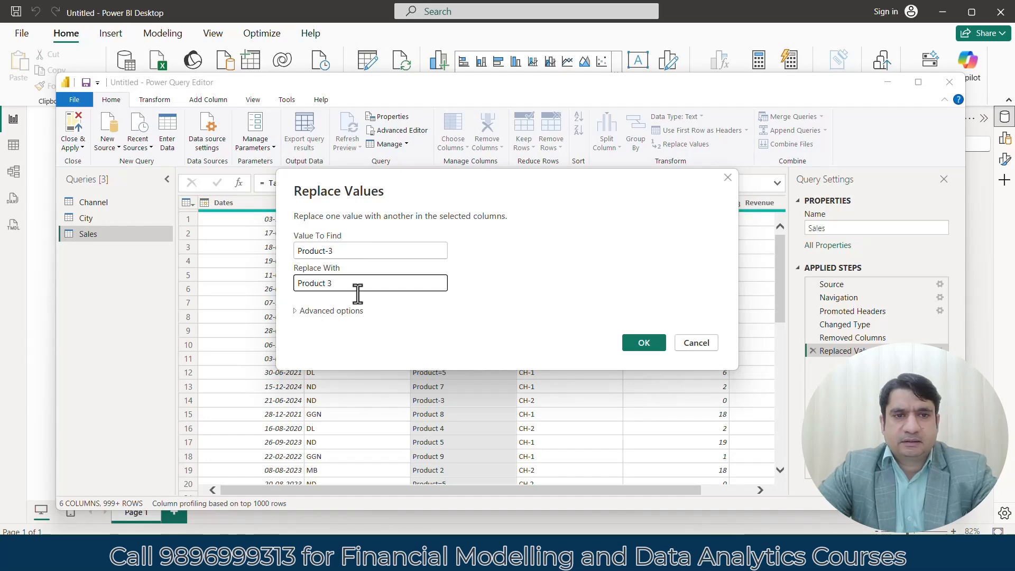
{"action": "left_click", "coordinate": [339, 313]}
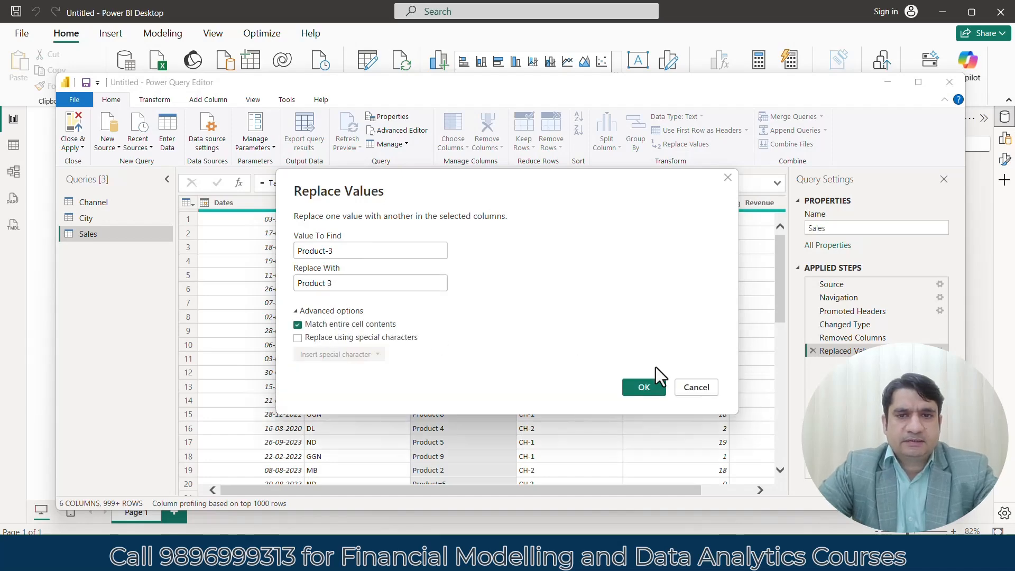
{"action": "left_click", "coordinate": [655, 387]}
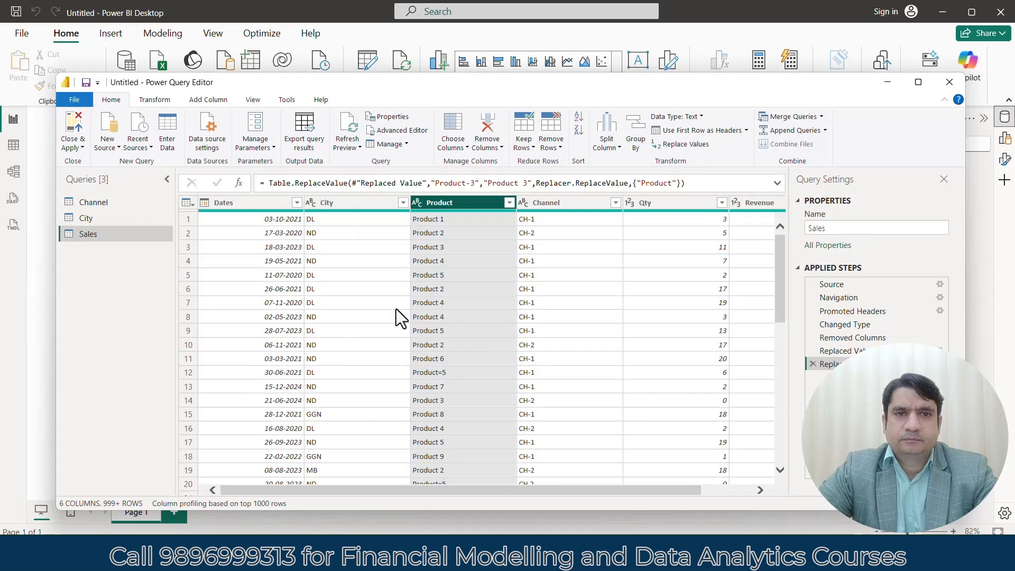
Step: Apply the Product value replacement to the report and close Power Query Editor
{"action": "left_click", "coordinate": [73, 146]}
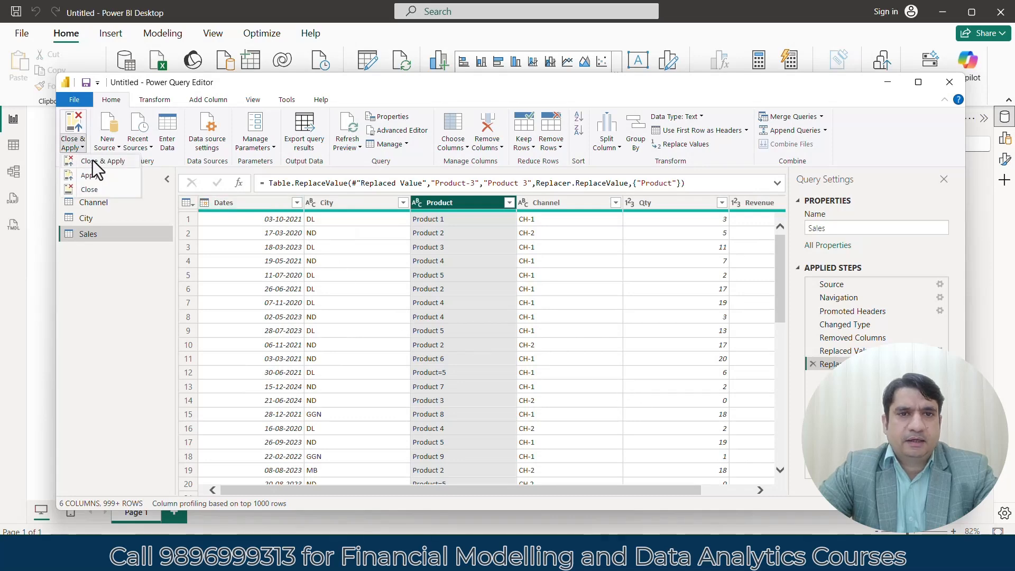
{"action": "left_click", "coordinate": [97, 161]}
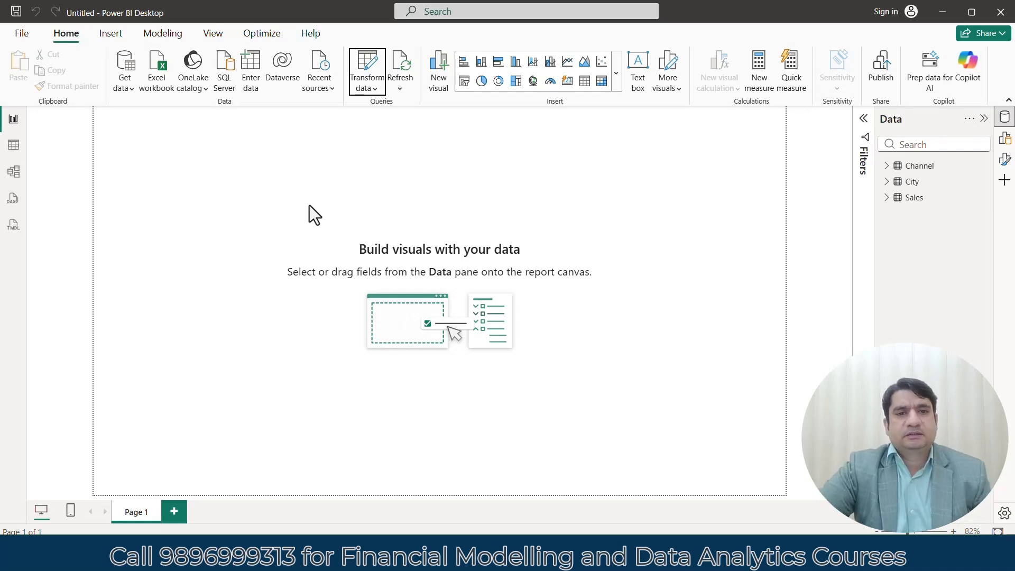
Step: Choose the Channel, City and Sales sheets of the Sales Data workbook for import, then cancel without loading them
{"action": "left_click", "coordinate": [157, 90]}
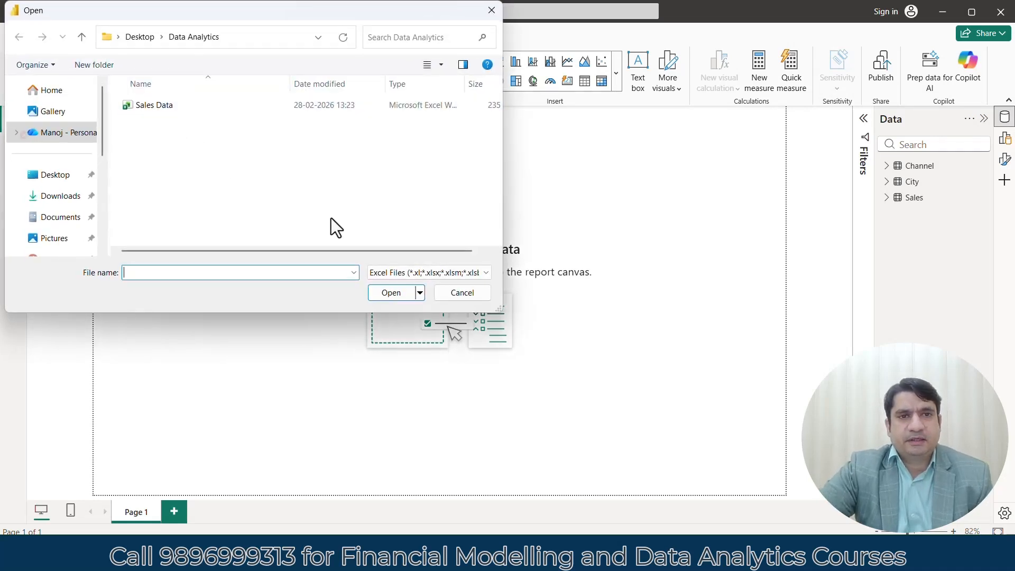
{"action": "left_click", "coordinate": [141, 104]}
{"action": "left_click", "coordinate": [393, 293]}
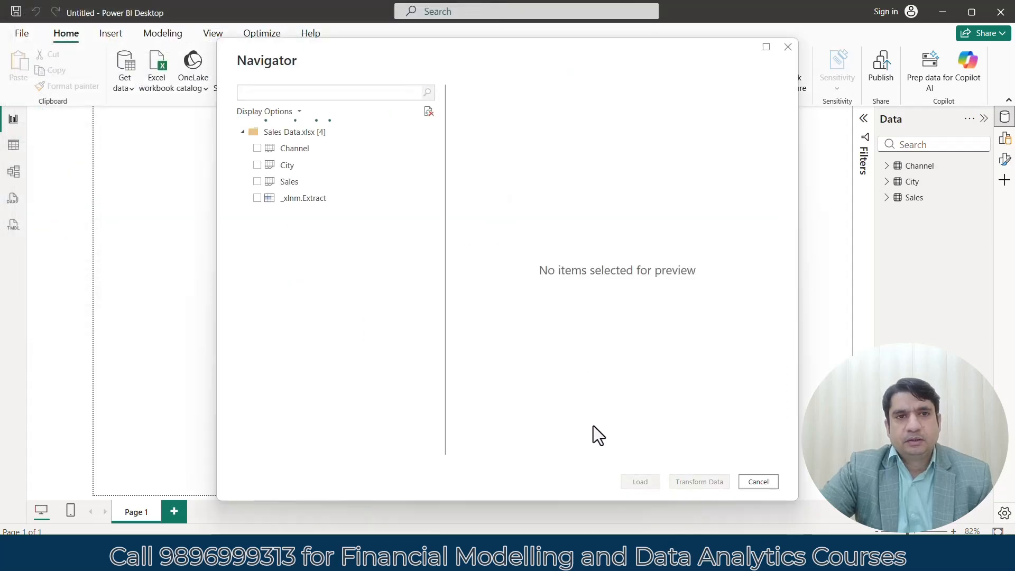
{"action": "left_click", "coordinate": [258, 148]}
{"action": "left_click", "coordinate": [256, 165]}
{"action": "left_click", "coordinate": [257, 181]}
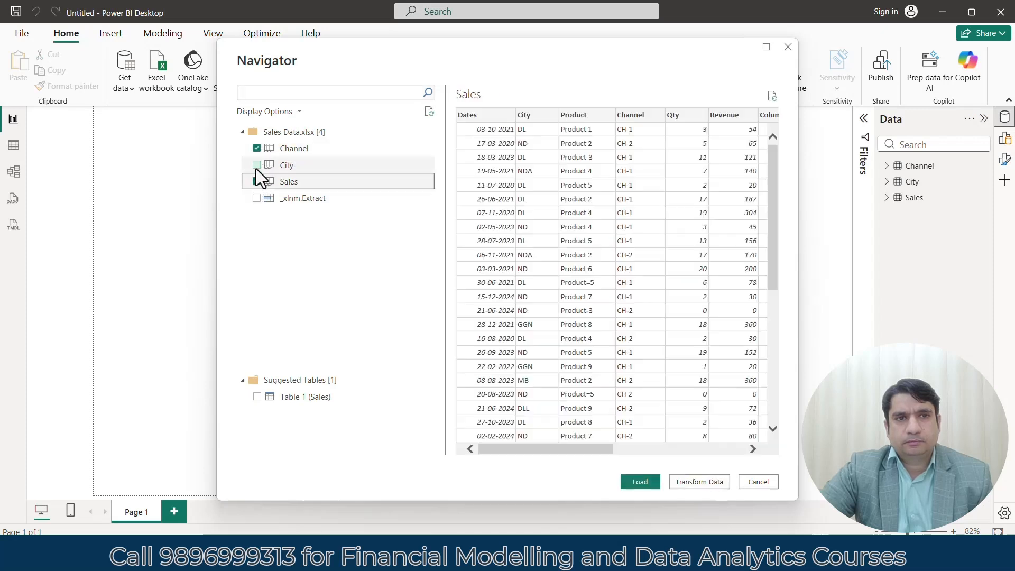
{"action": "left_click", "coordinate": [270, 166]}
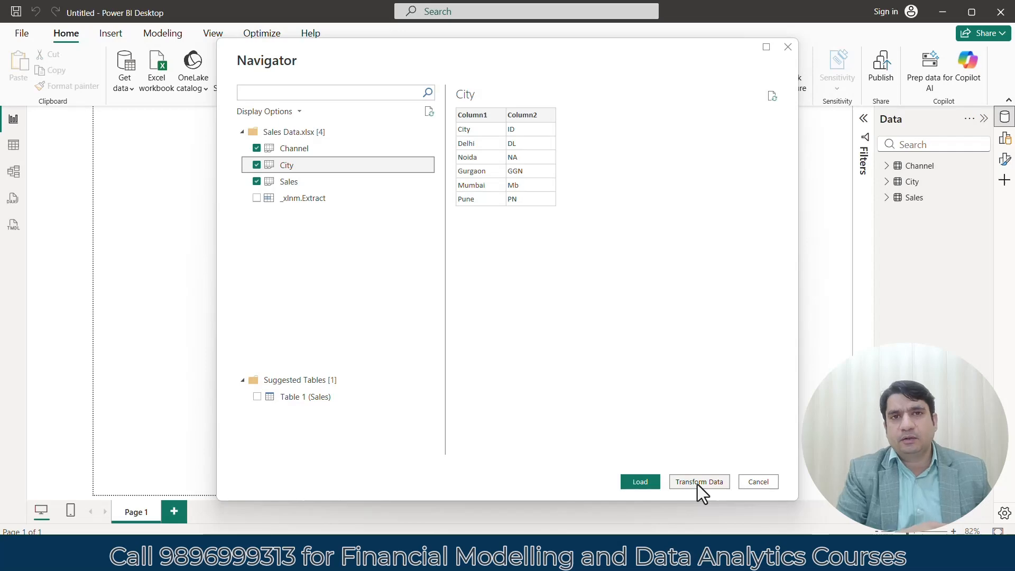
{"action": "left_click", "coordinate": [758, 482]}
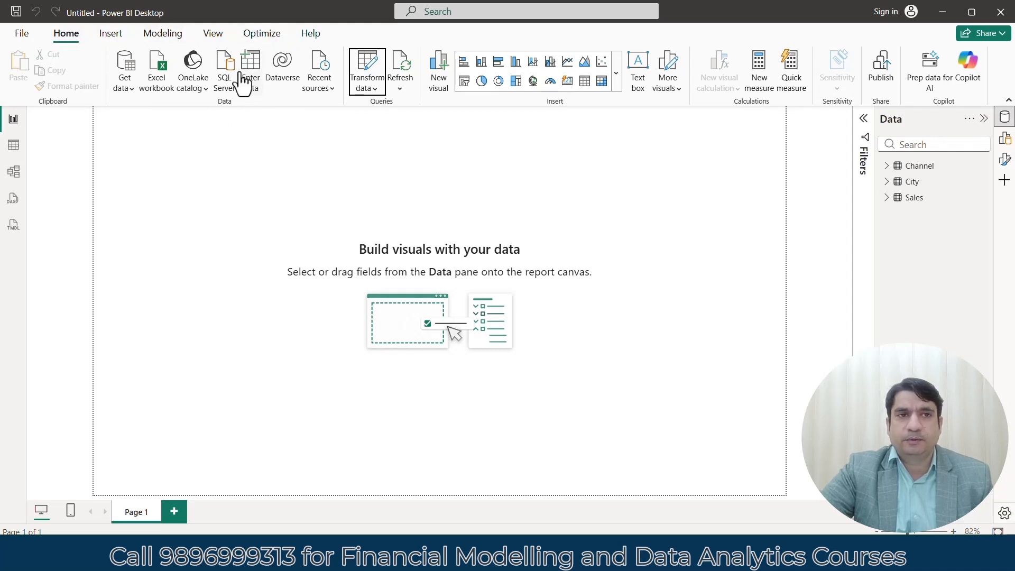
Step: Look at the table cards in Model view and at DAX query view, and return to Report view
{"action": "left_click", "coordinate": [13, 173]}
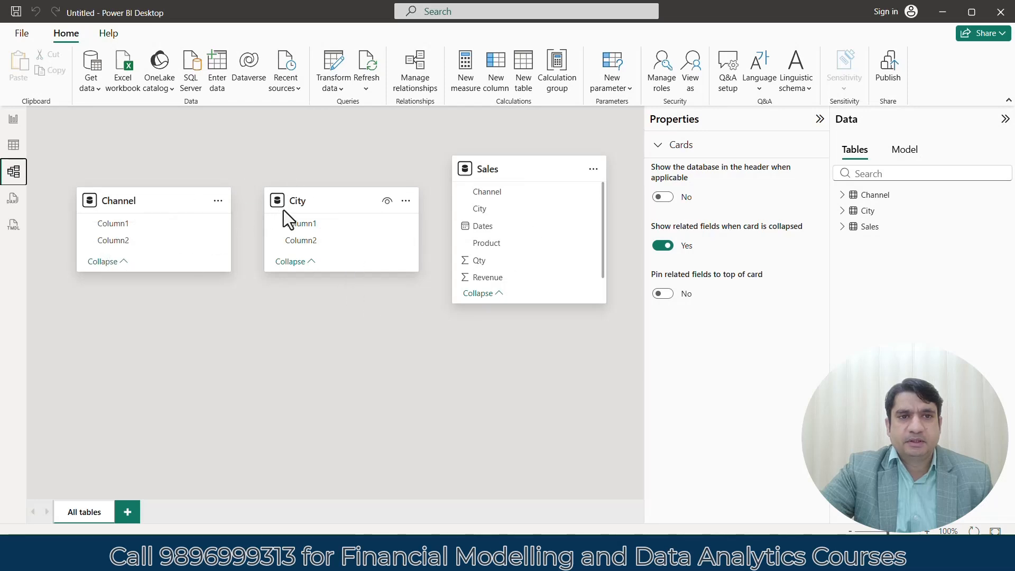
{"action": "mouse_move", "coordinate": [306, 202]}
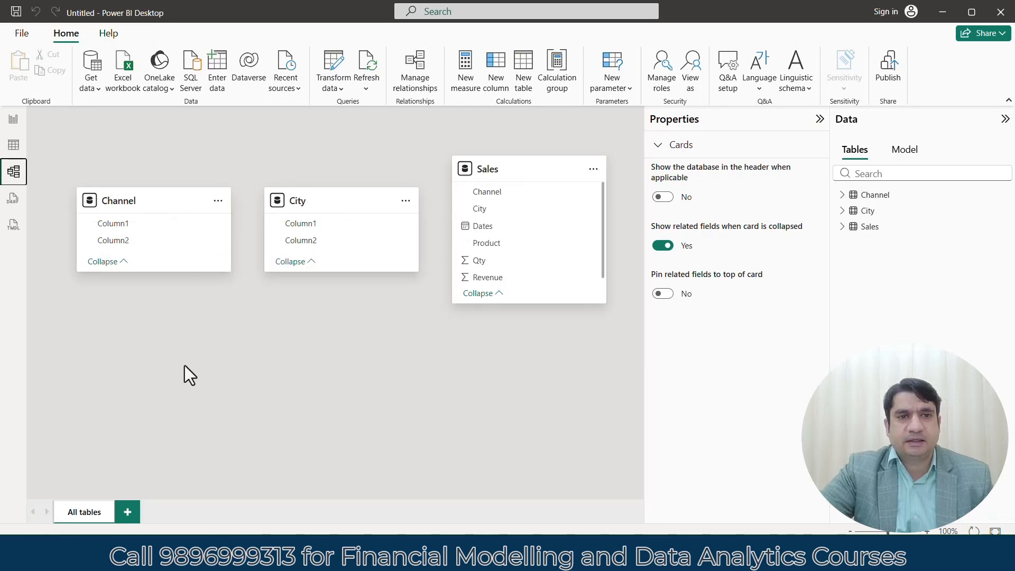
{"action": "left_click", "coordinate": [13, 200]}
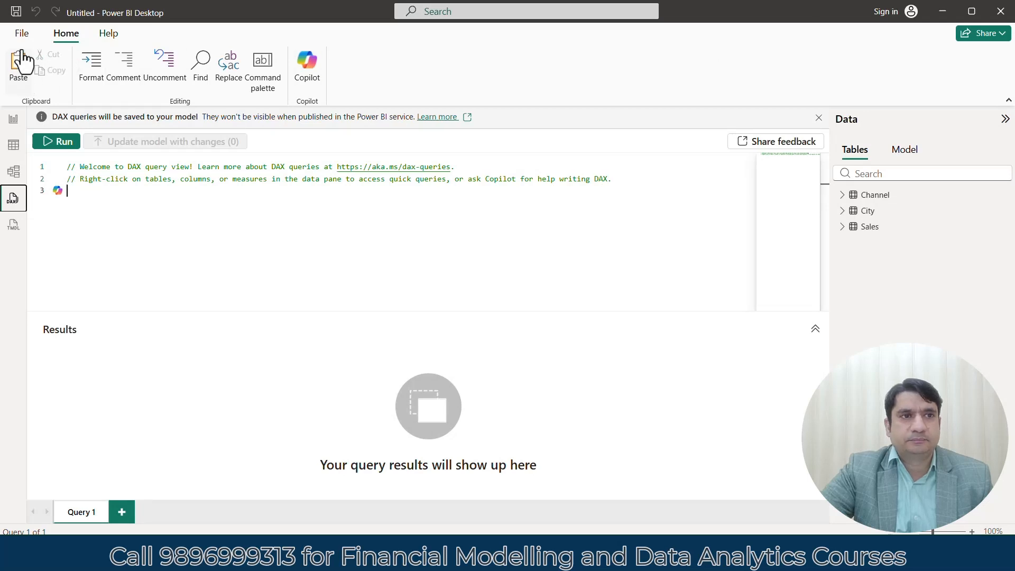
{"action": "left_click", "coordinate": [13, 119]}
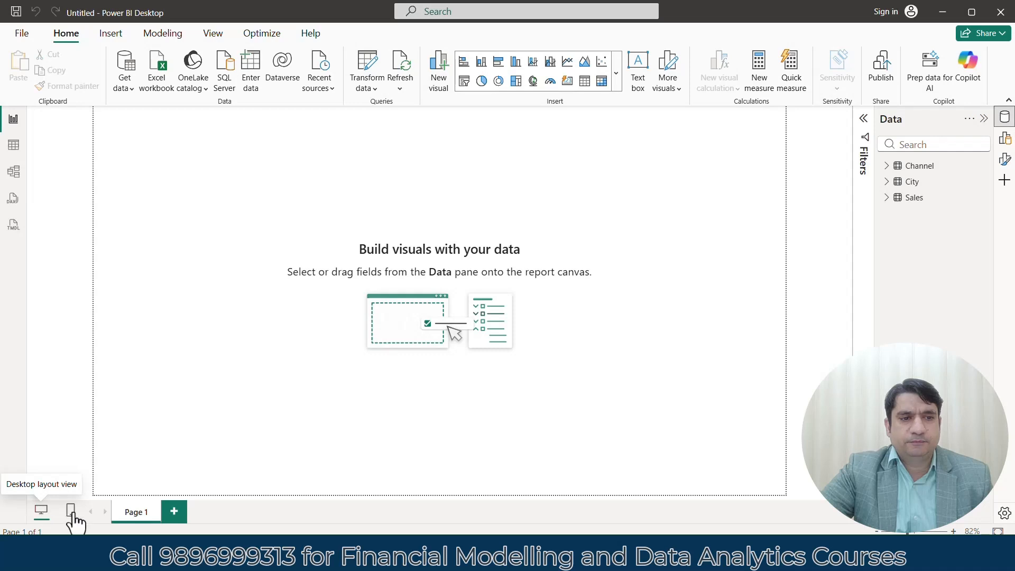
Step: Add a second report page, return to Page 1 and expand its Filters pane
{"action": "left_click", "coordinate": [174, 512]}
{"action": "left_click", "coordinate": [136, 513]}
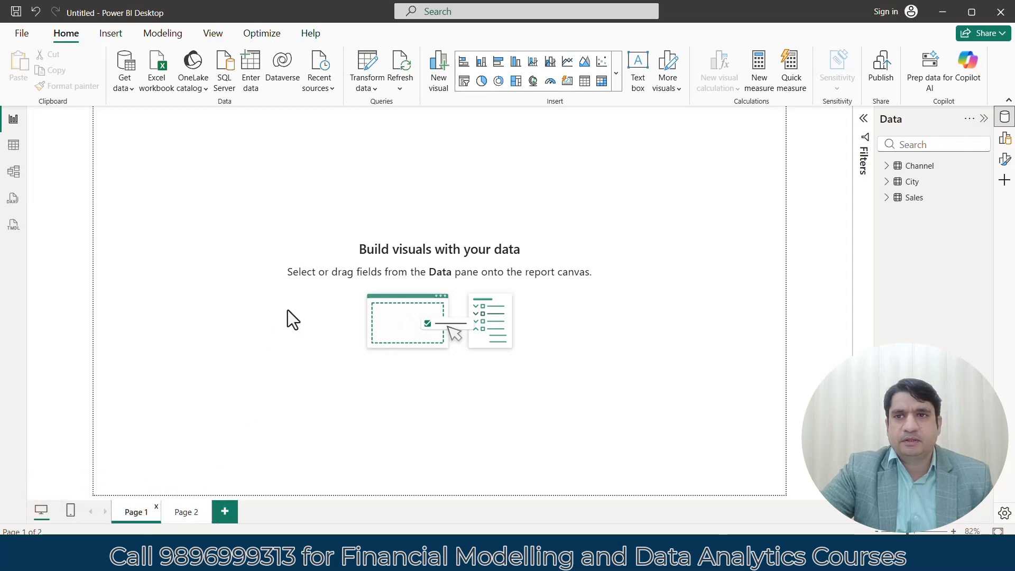
{"action": "left_click", "coordinate": [864, 123]}
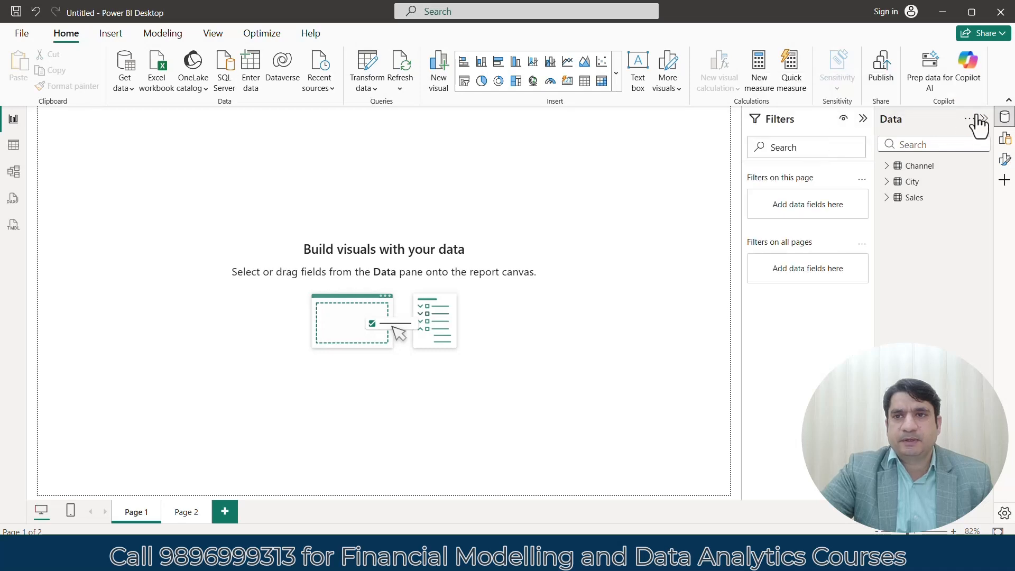